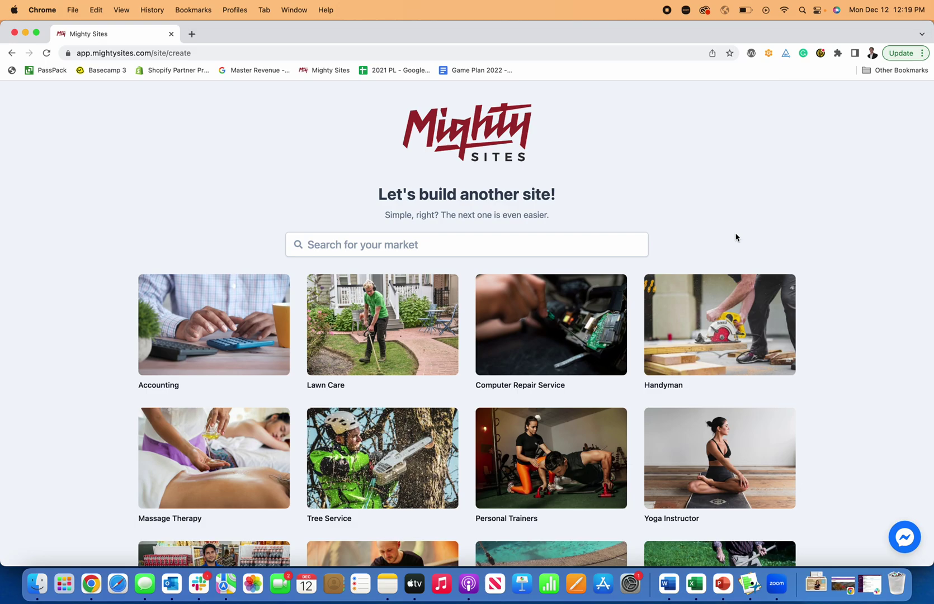
Step: Search the market list for 'mas' to bring up the Massage Therapy template
{"action": "scroll", "coordinate": [735, 237], "scroll_direction": "down", "scroll_amount": 10}
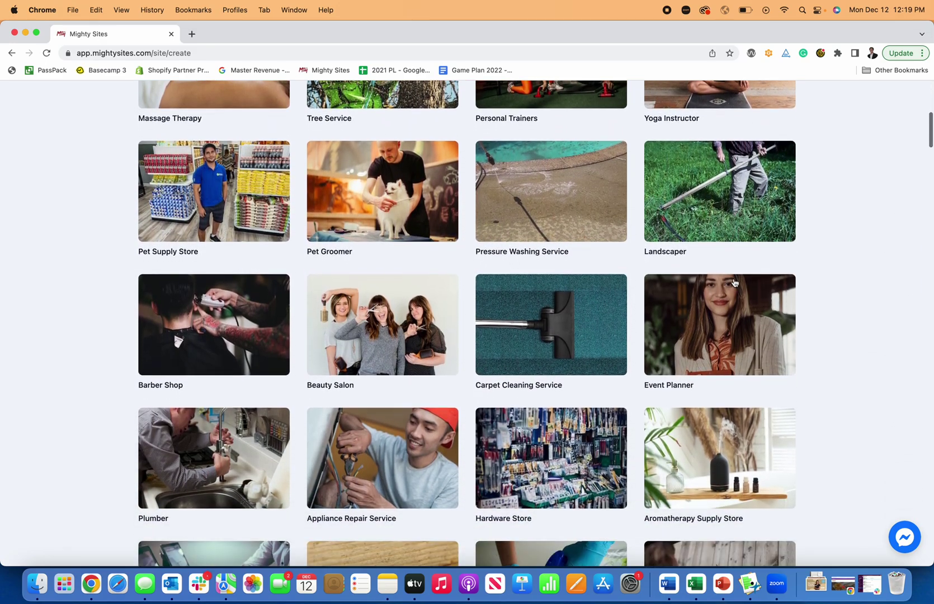
{"action": "scroll", "coordinate": [734, 283], "scroll_direction": "down", "scroll_amount": 13}
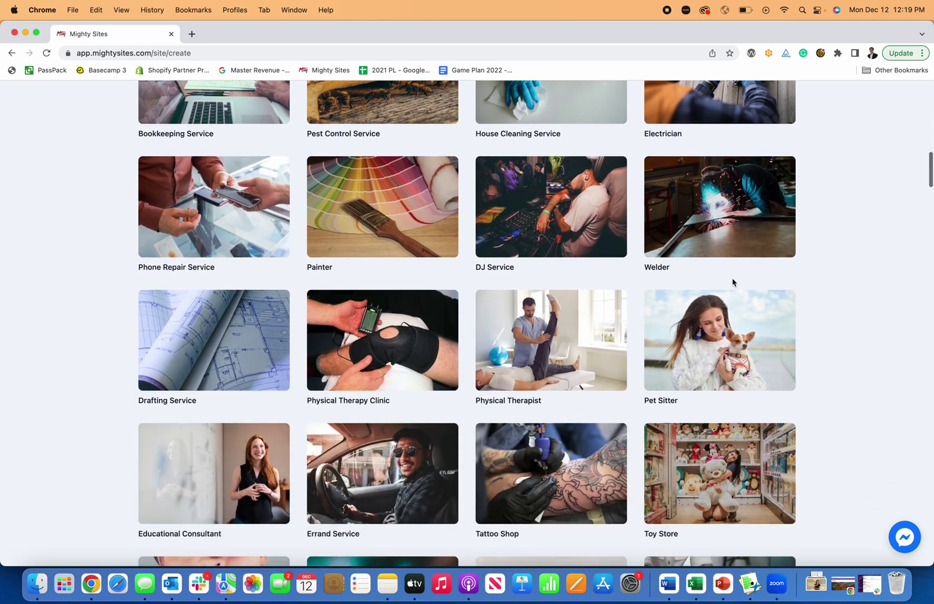
{"action": "scroll", "coordinate": [732, 282], "scroll_direction": "down", "scroll_amount": 10}
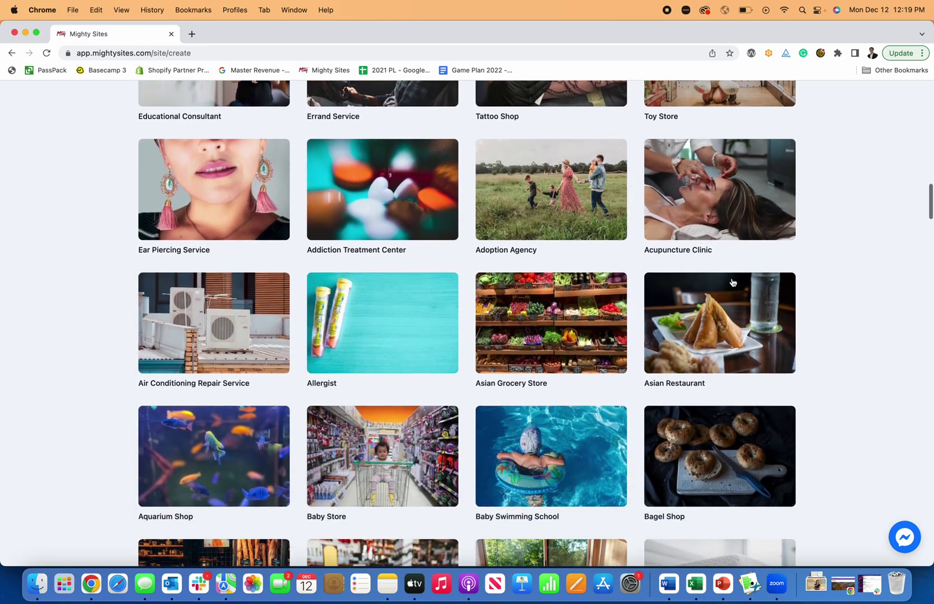
{"action": "scroll", "coordinate": [732, 282], "scroll_direction": "up", "scroll_amount": 20}
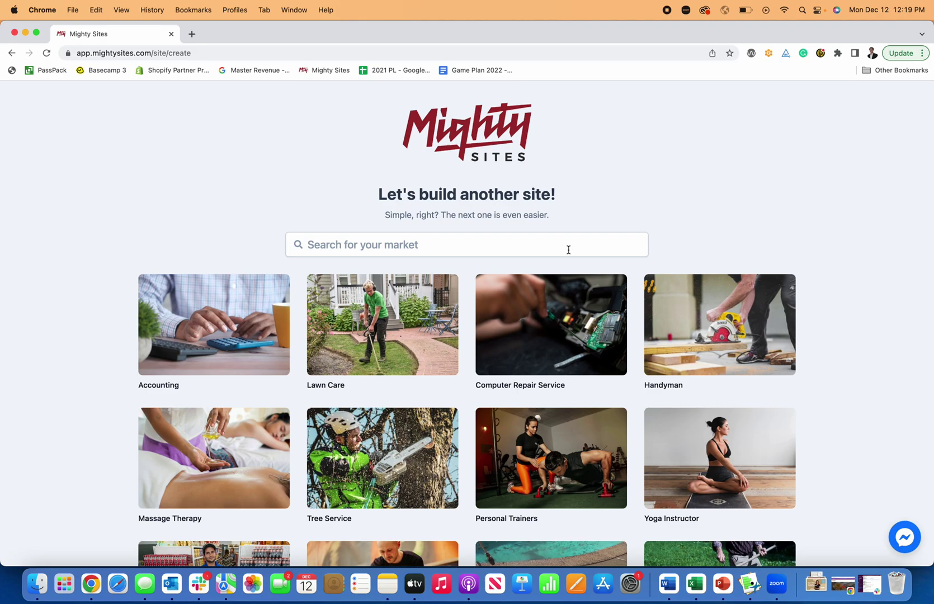
{"action": "scroll", "coordinate": [568, 250], "scroll_direction": "down", "scroll_amount": 2}
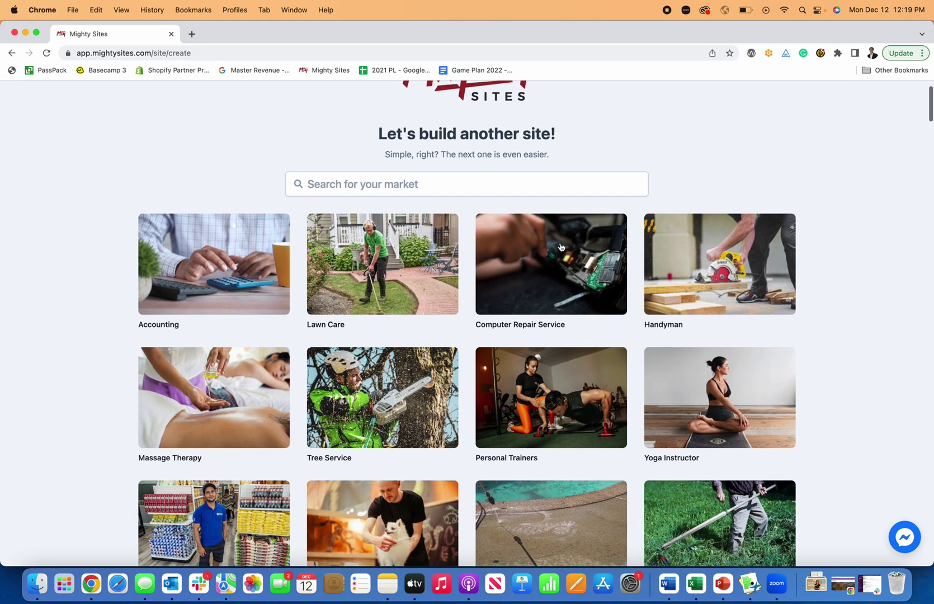
{"action": "left_click", "coordinate": [534, 190]}
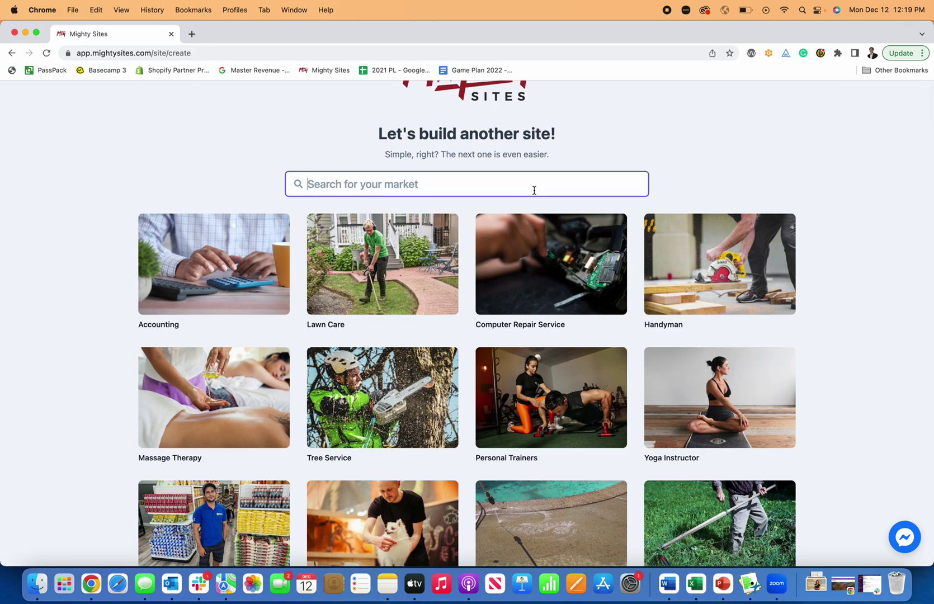
{"action": "type", "text": "massa"}
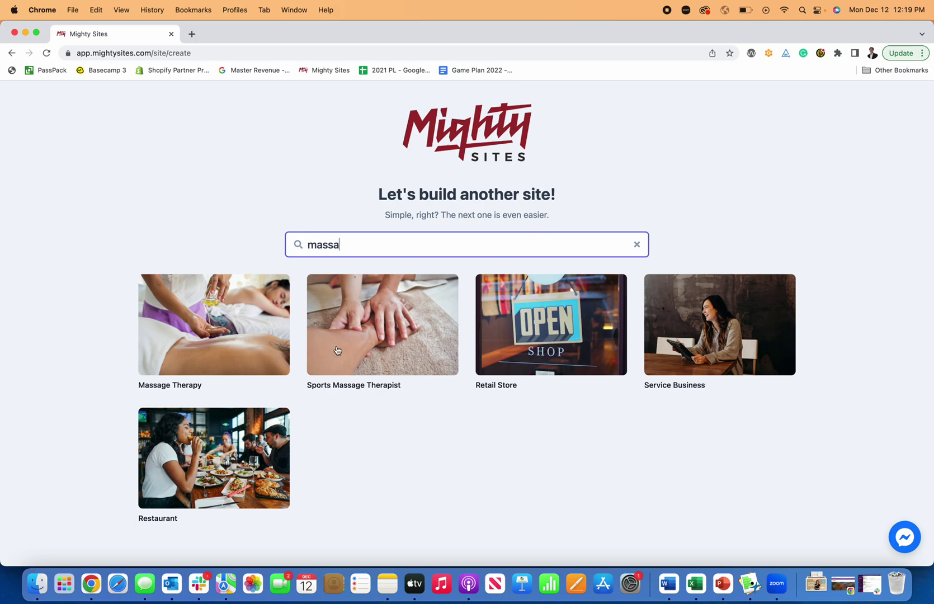
Step: Create a Massage Therapy site named Keegan's Massage Therapy in Denver, CO as a Service business
{"action": "left_click", "coordinate": [222, 334]}
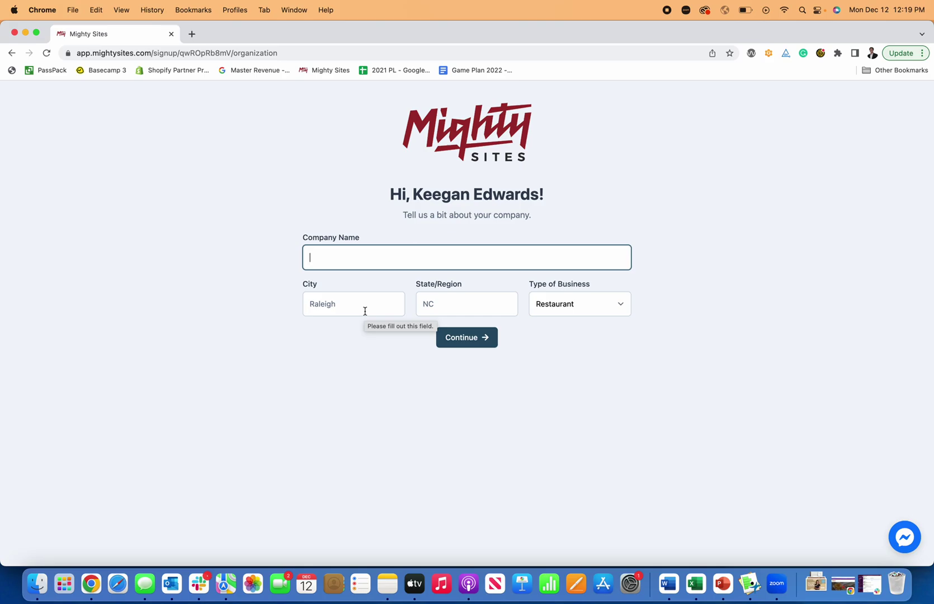
{"action": "type", "text": "Keegan's Massag"}
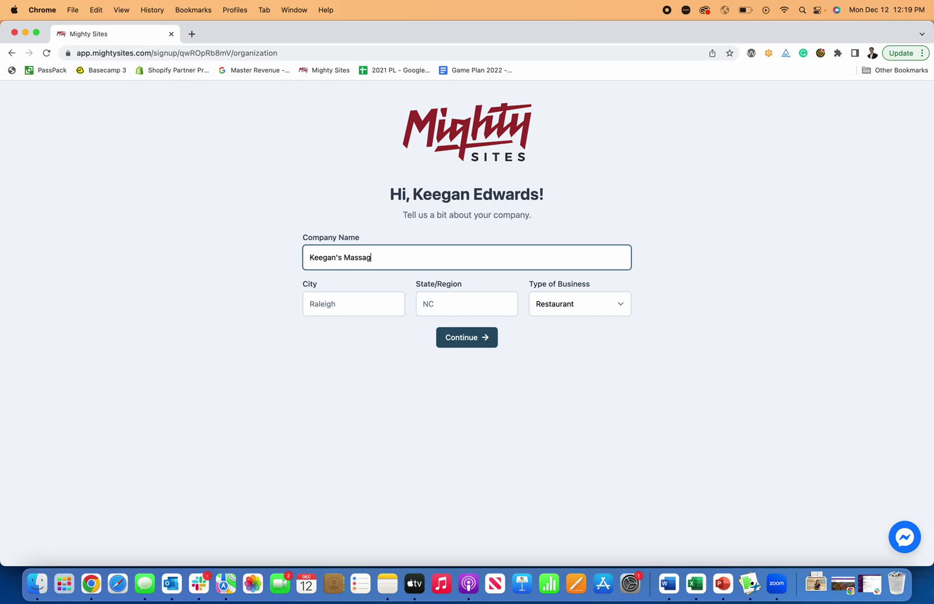
{"action": "type", "text": "e Therapy"}
{"action": "left_click", "coordinate": [345, 306]}
{"action": "type", "text": "Denver"}
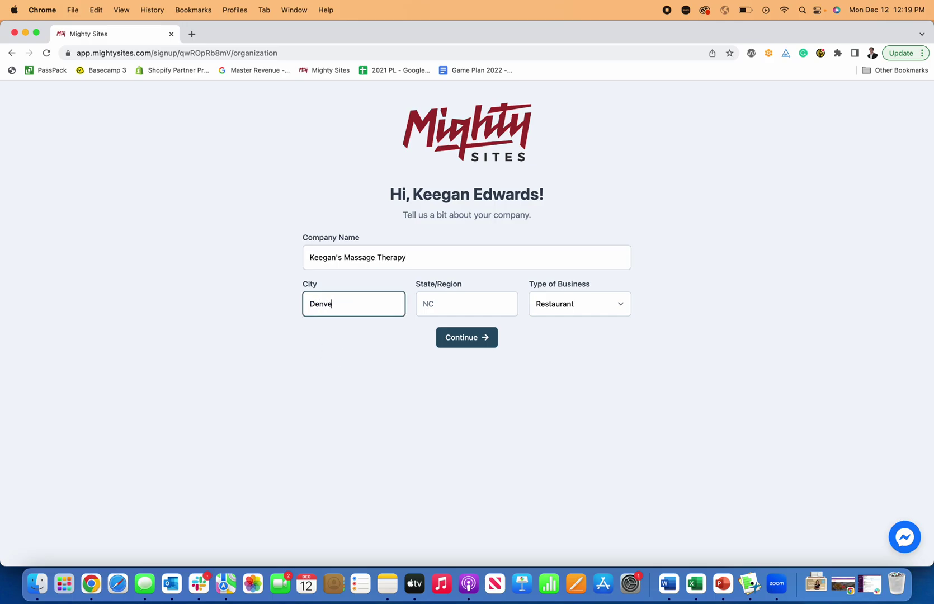
{"action": "key", "text": "Tab"}
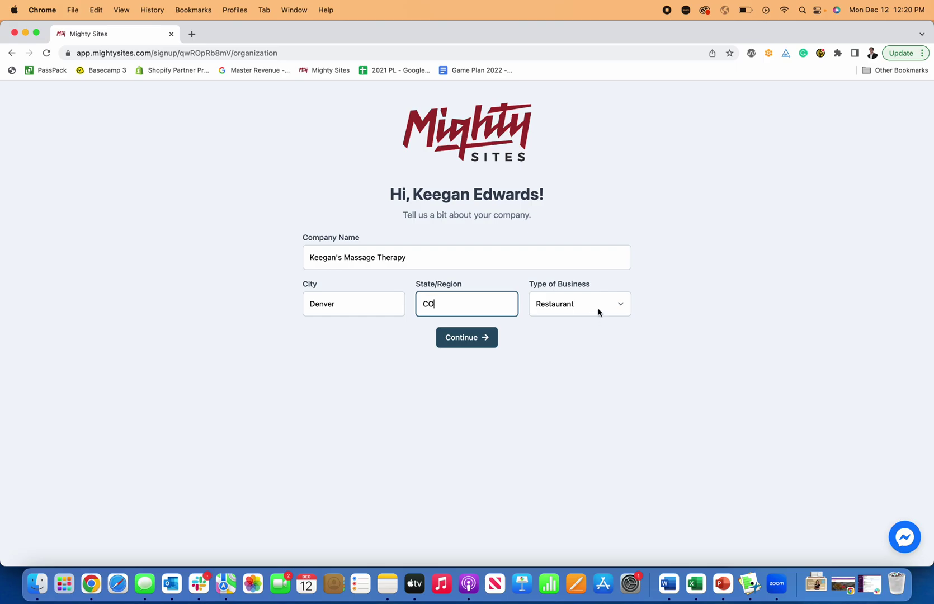
{"action": "left_click", "coordinate": [599, 313]}
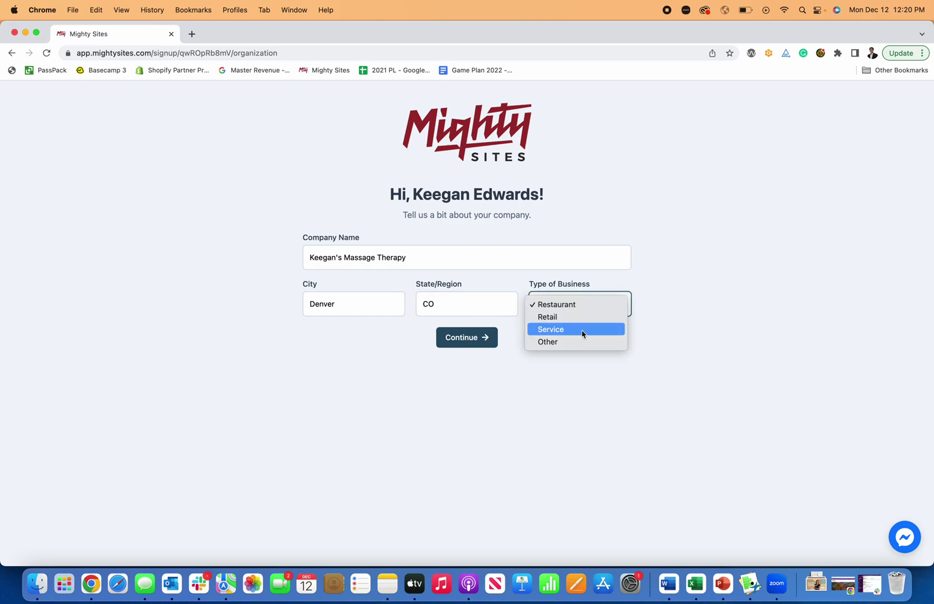
{"action": "left_click", "coordinate": [581, 330]}
{"action": "left_click", "coordinate": [477, 344]}
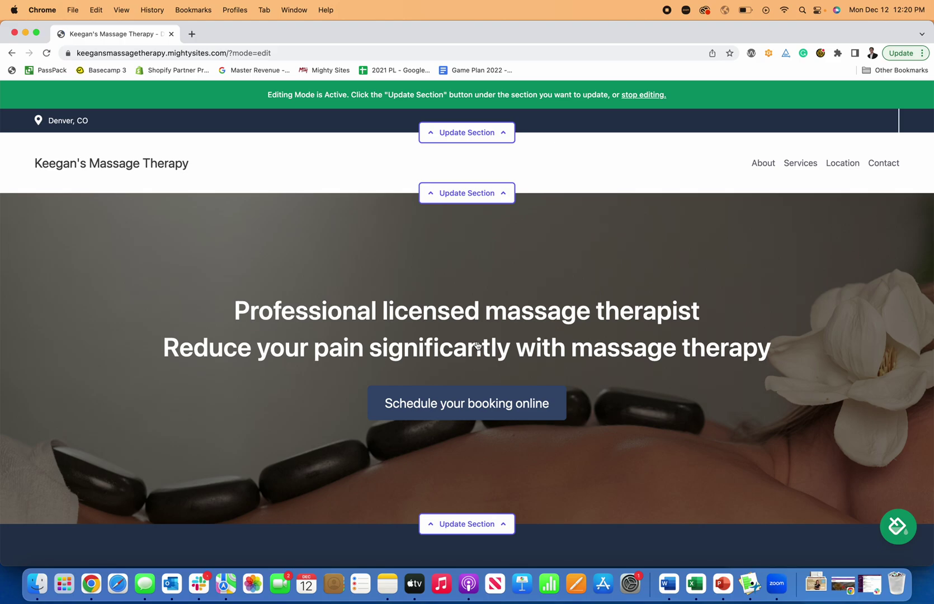
{"action": "scroll", "coordinate": [527, 366], "scroll_direction": "down", "scroll_amount": 10}
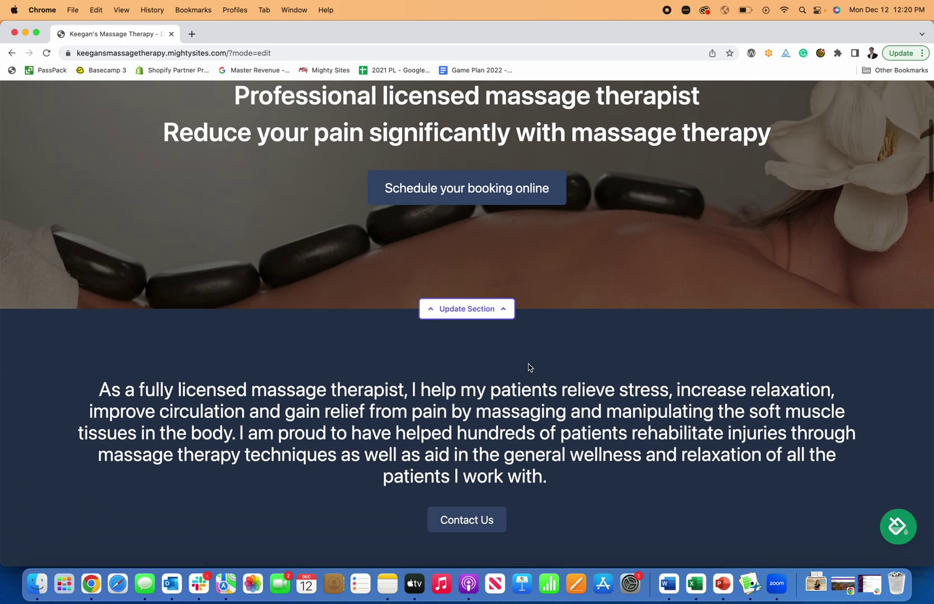
{"action": "scroll", "coordinate": [528, 364], "scroll_direction": "down", "scroll_amount": 18}
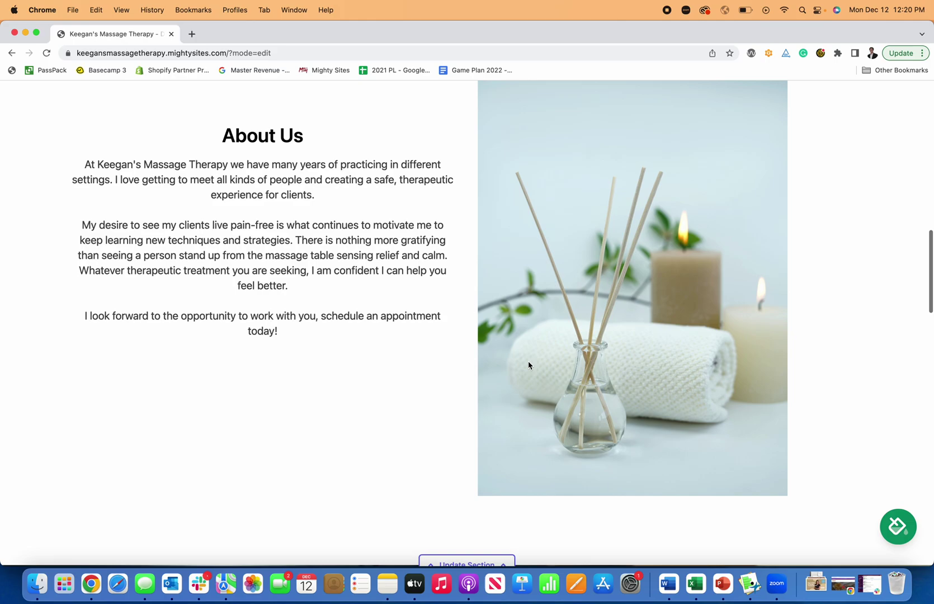
{"action": "scroll", "coordinate": [528, 365], "scroll_direction": "down", "scroll_amount": 15}
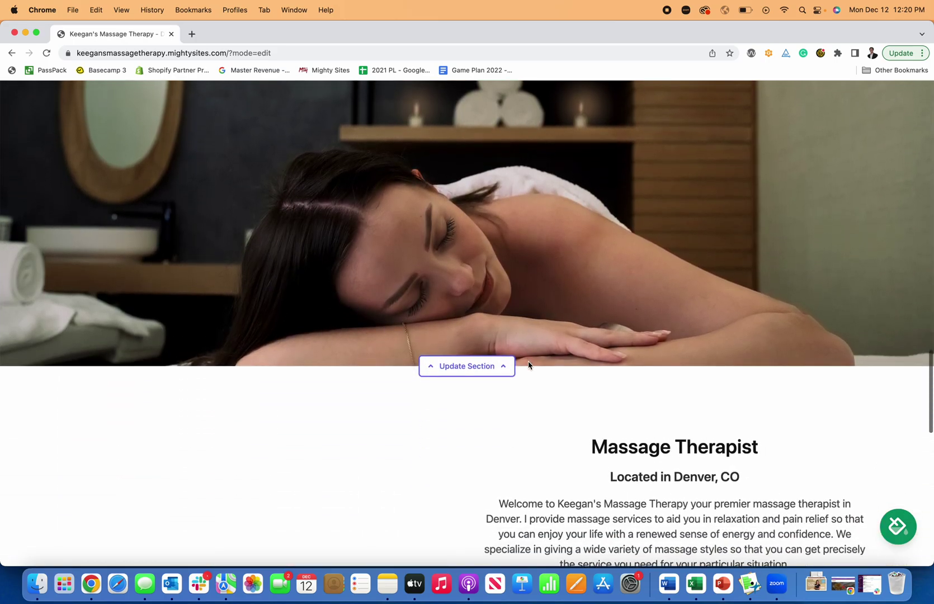
{"action": "scroll", "coordinate": [528, 364], "scroll_direction": "down", "scroll_amount": 15}
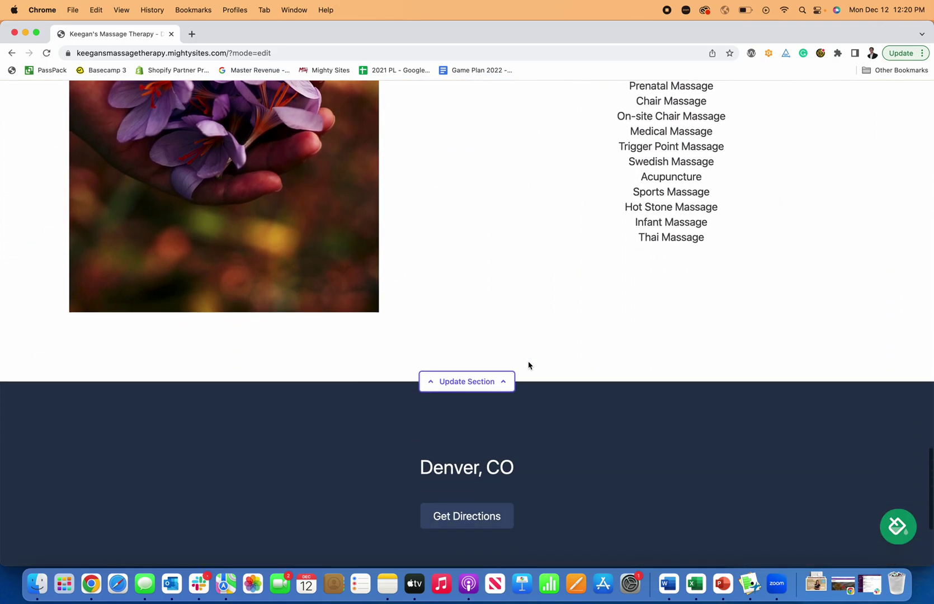
{"action": "scroll", "coordinate": [528, 364], "scroll_direction": "up", "scroll_amount": 20}
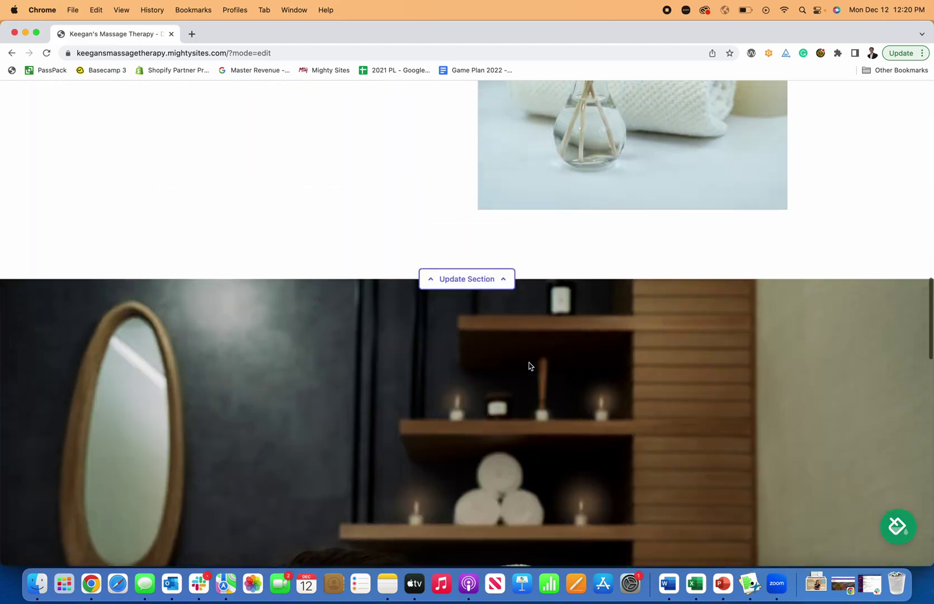
{"action": "scroll", "coordinate": [528, 364], "scroll_direction": "up", "scroll_amount": 15}
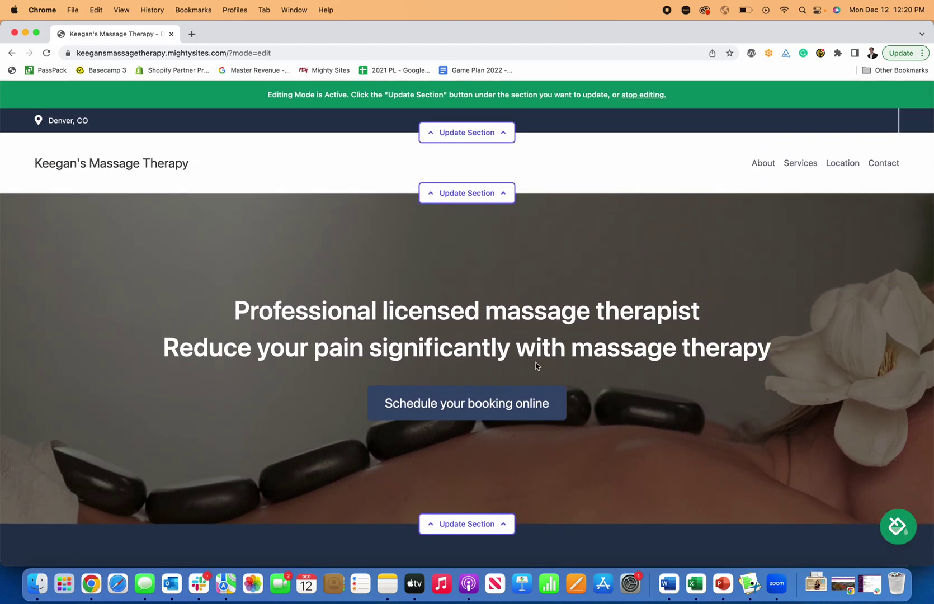
{"action": "scroll", "coordinate": [506, 370], "scroll_direction": "down", "scroll_amount": 10}
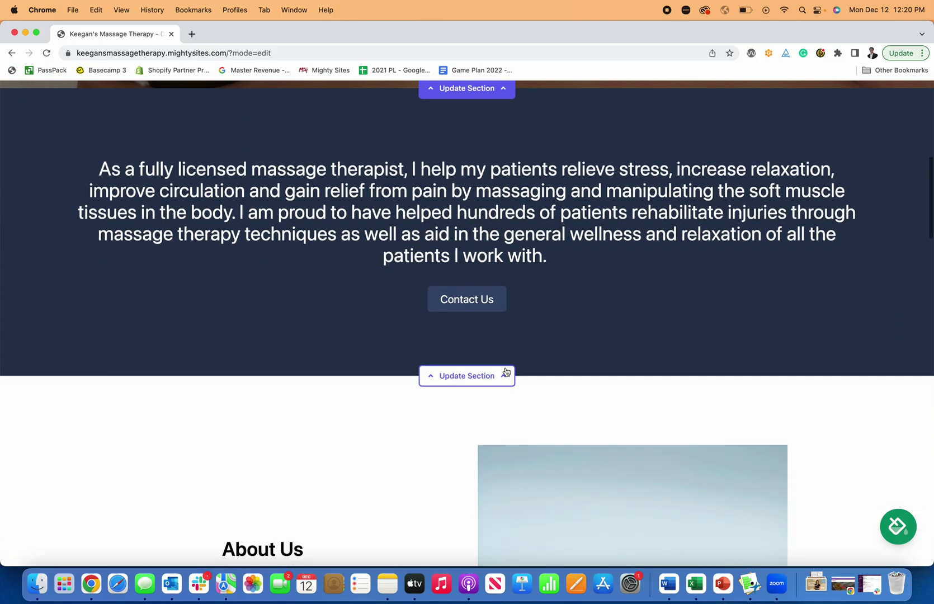
{"action": "scroll", "coordinate": [506, 371], "scroll_direction": "down", "scroll_amount": 10}
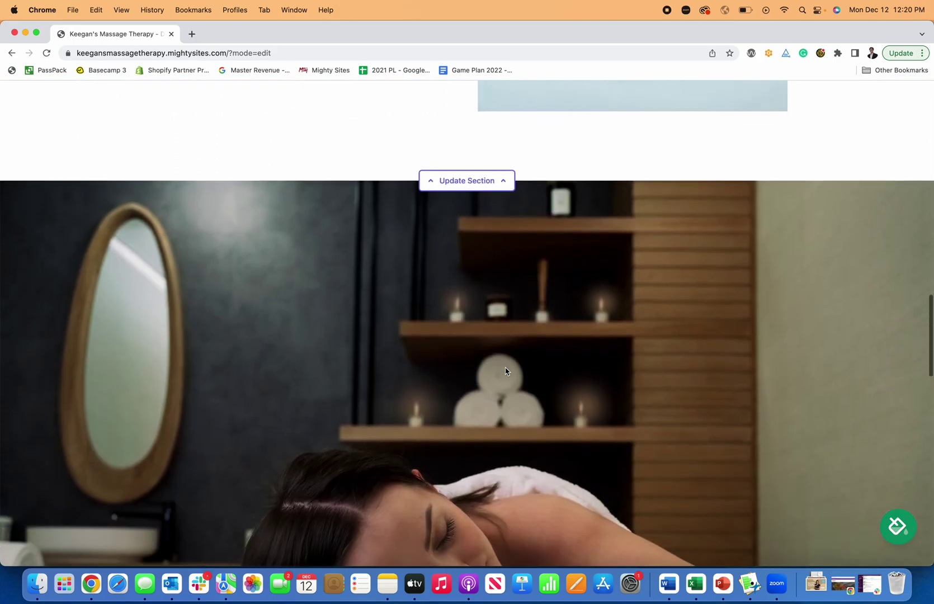
{"action": "scroll", "coordinate": [506, 370], "scroll_direction": "down", "scroll_amount": 6}
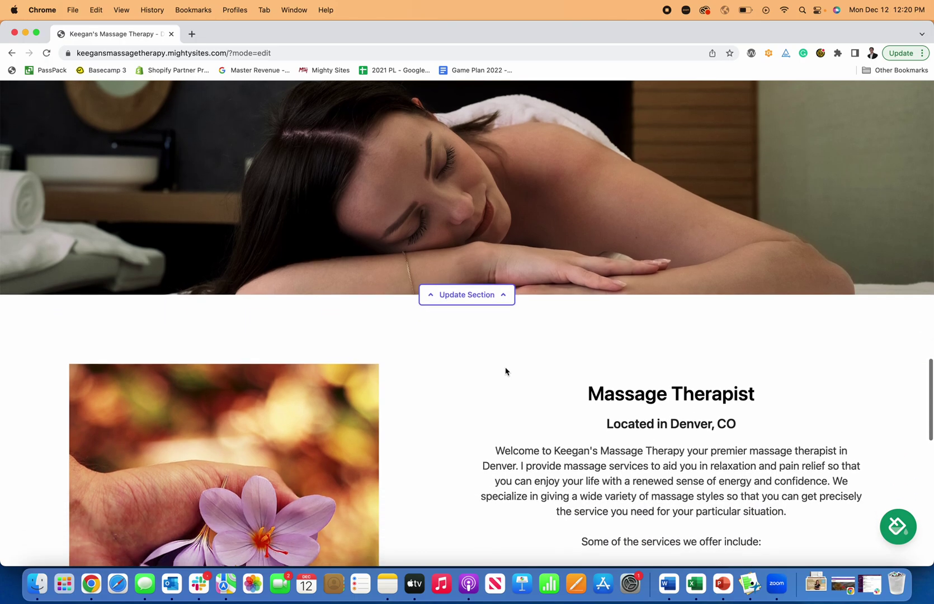
{"action": "scroll", "coordinate": [506, 371], "scroll_direction": "down", "scroll_amount": 5}
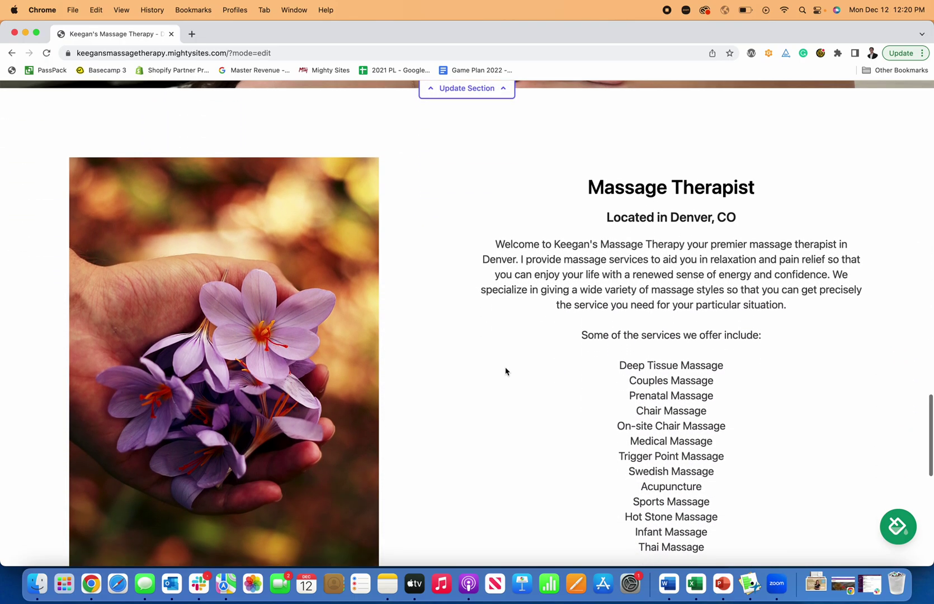
{"action": "scroll", "coordinate": [506, 371], "scroll_direction": "down", "scroll_amount": 3}
{"action": "scroll", "coordinate": [506, 371], "scroll_direction": "up", "scroll_amount": 12}
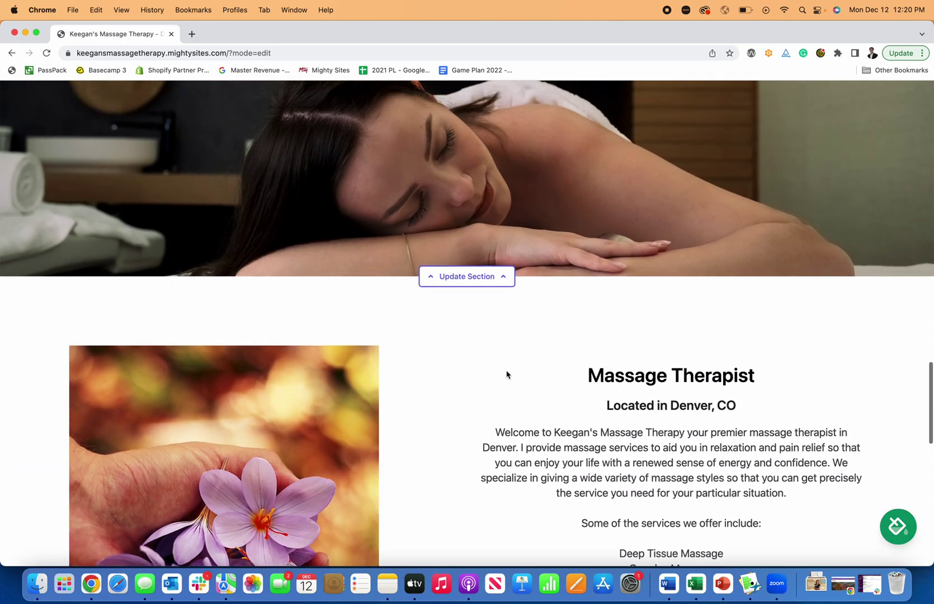
{"action": "scroll", "coordinate": [506, 373], "scroll_direction": "up", "scroll_amount": 5}
{"action": "scroll", "coordinate": [507, 374], "scroll_direction": "down", "scroll_amount": 12}
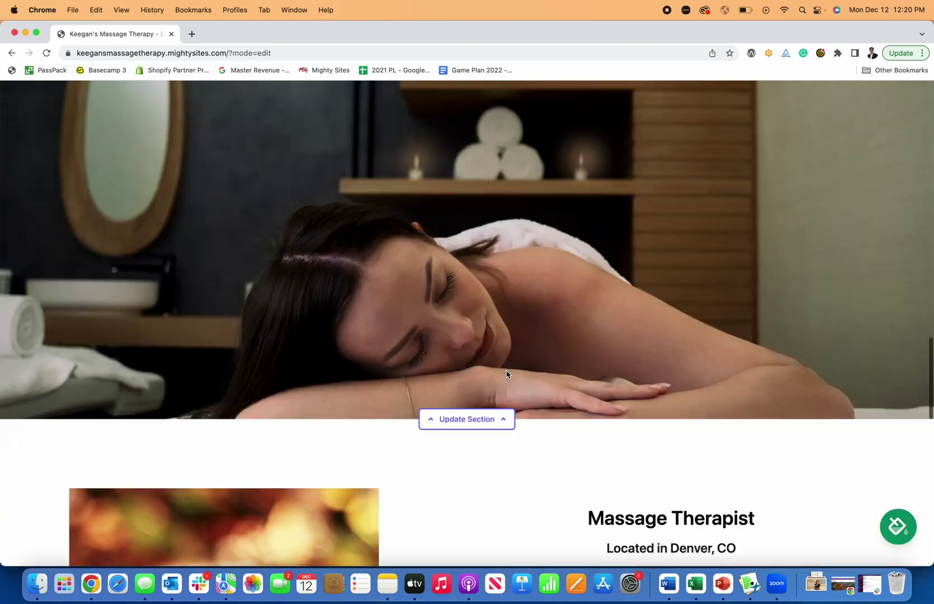
{"action": "scroll", "coordinate": [507, 374], "scroll_direction": "down", "scroll_amount": 2}
{"action": "scroll", "coordinate": [507, 374], "scroll_direction": "up", "scroll_amount": 15}
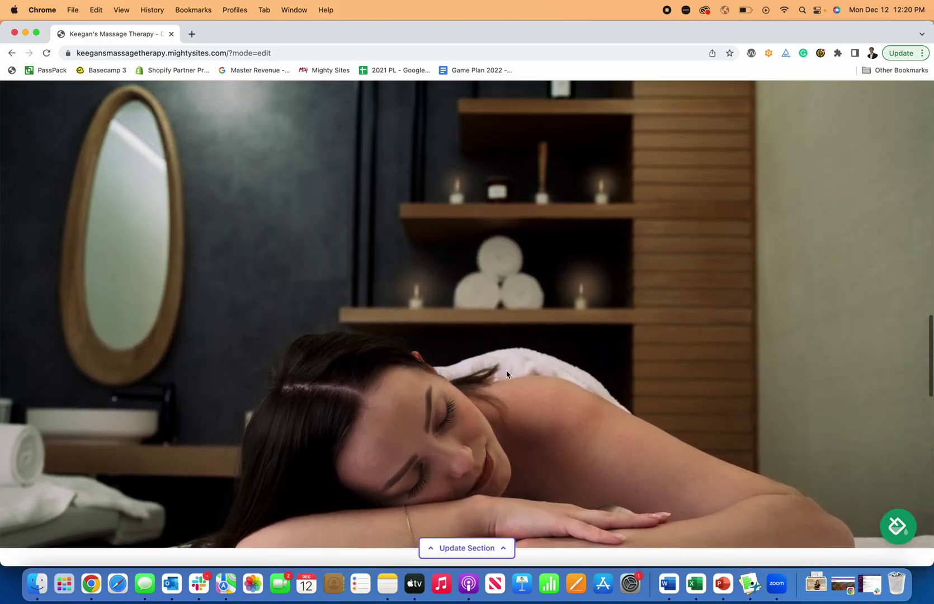
{"action": "scroll", "coordinate": [507, 374], "scroll_direction": "up", "scroll_amount": 15}
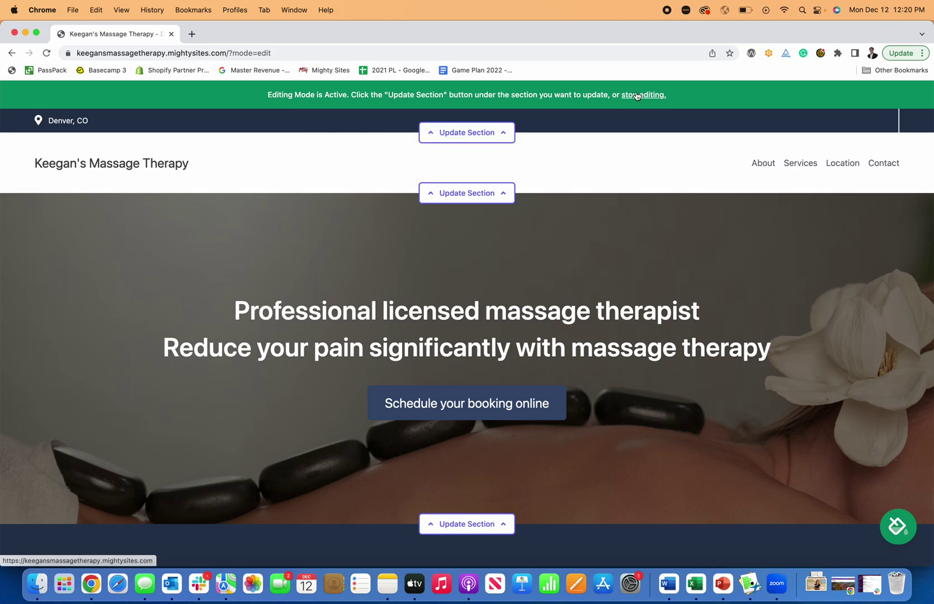
Step: Enter the organization email and phone number, show the email on the site, and save the location
{"action": "left_click", "coordinate": [468, 132]}
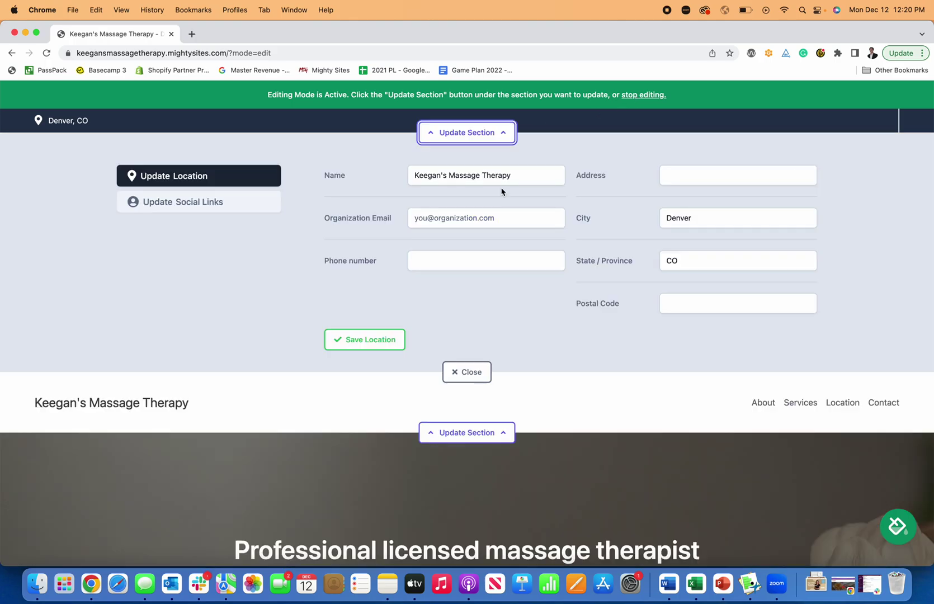
{"action": "left_click", "coordinate": [449, 222]}
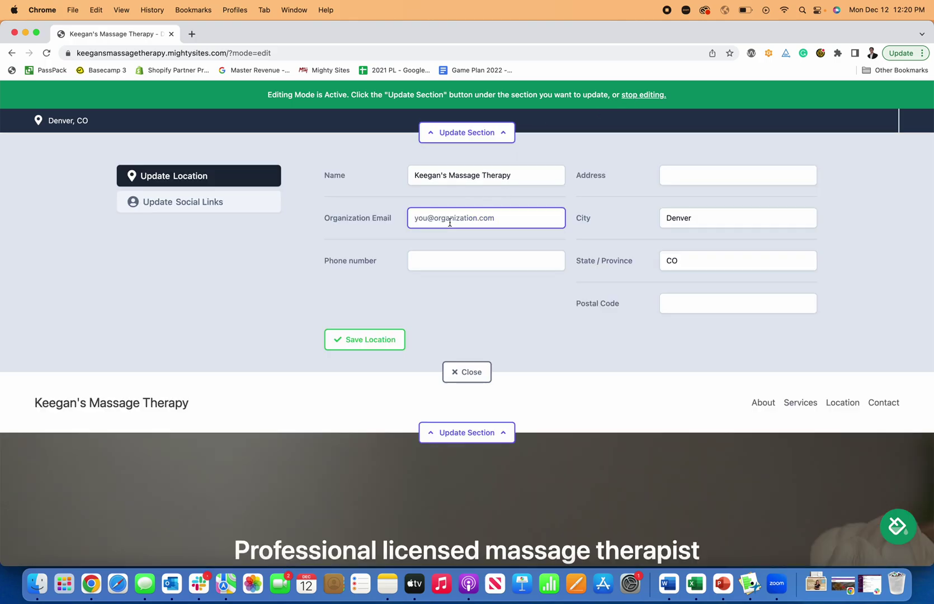
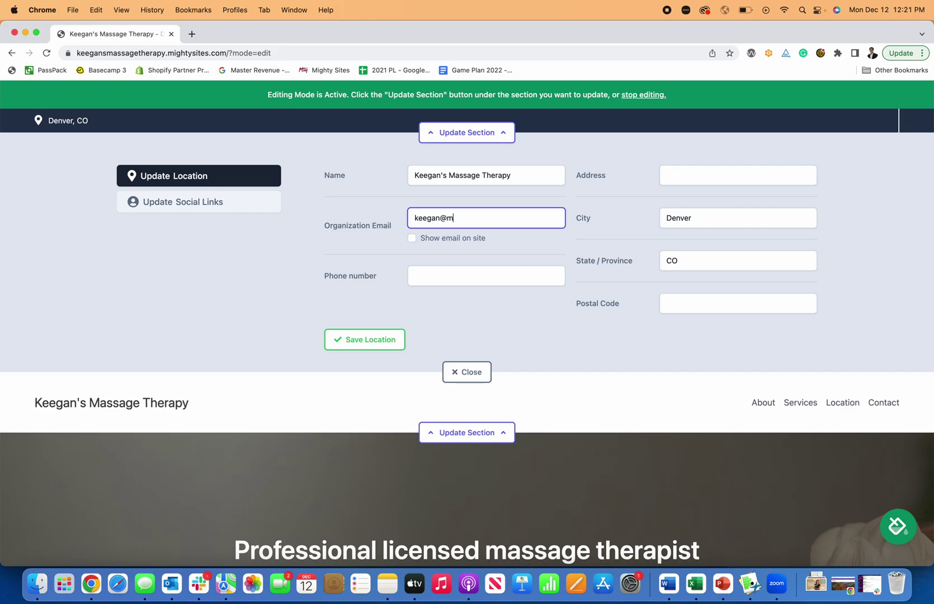
{"action": "left_click", "coordinate": [478, 258]}
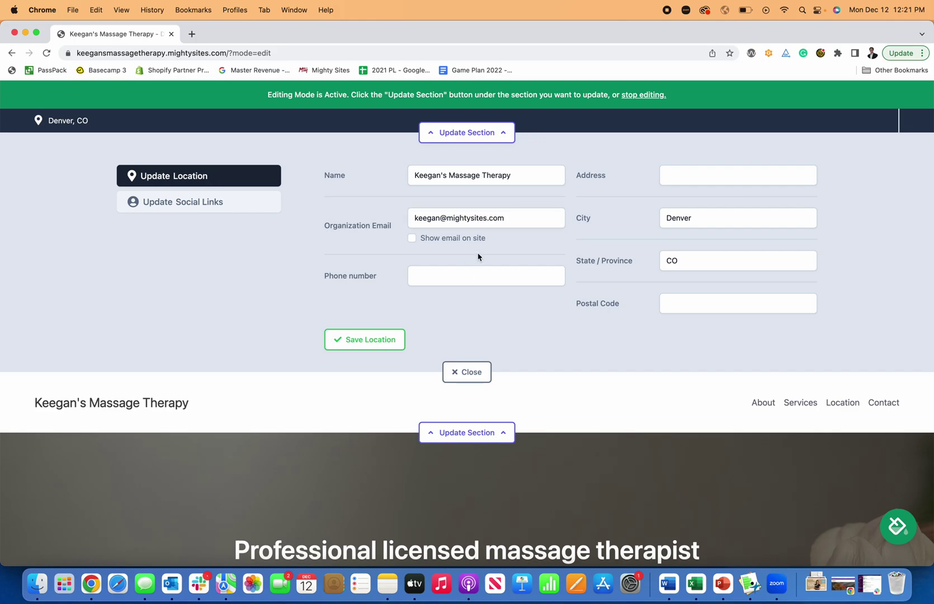
{"action": "left_click", "coordinate": [412, 238]}
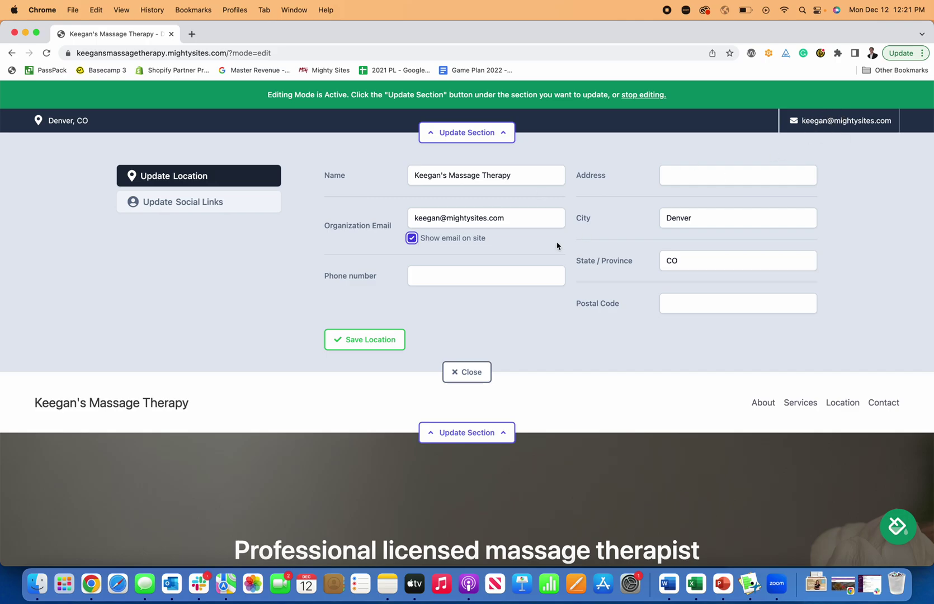
{"action": "left_click", "coordinate": [484, 278]}
{"action": "type", "text": "7"}
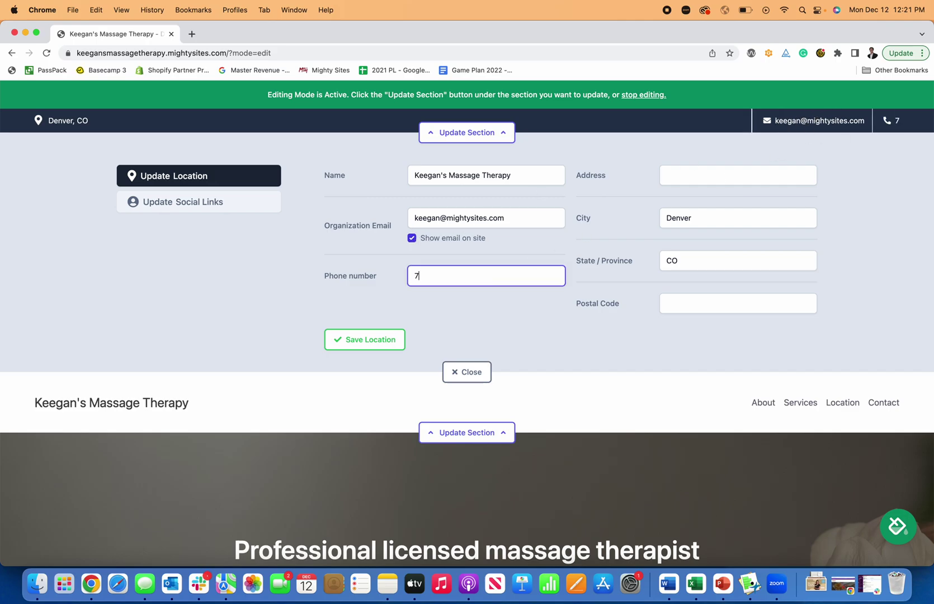
{"action": "type", "text": "77-777-7777"}
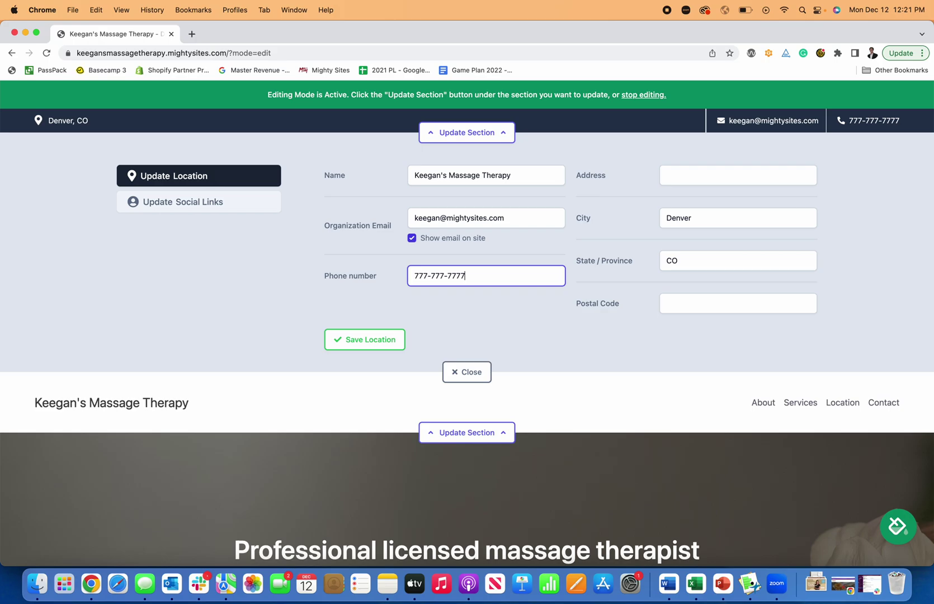
{"action": "left_click", "coordinate": [394, 338]}
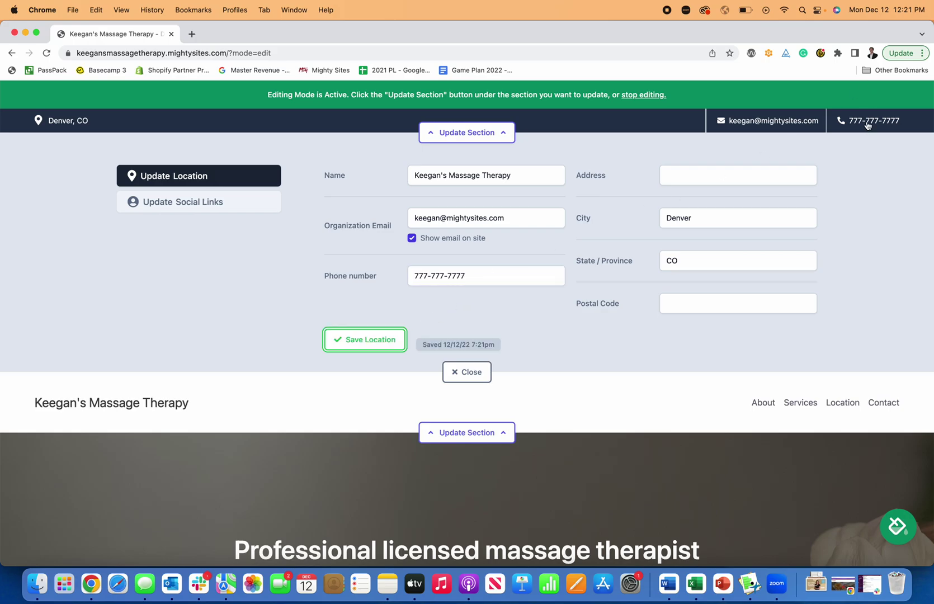
Step: Add a facebook.com Facebook link to the social links, save it, and close the editor
{"action": "left_click", "coordinate": [242, 199]}
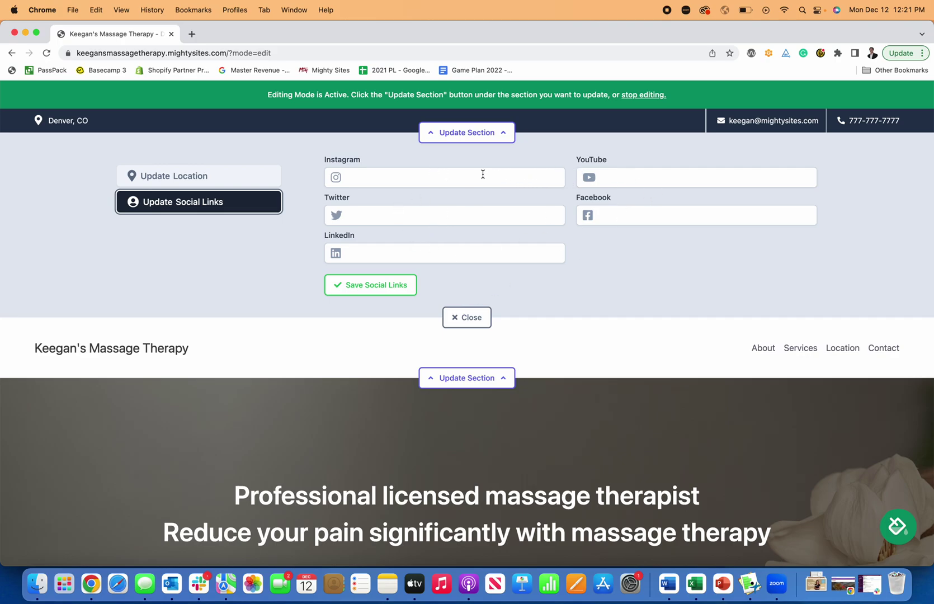
{"action": "left_click", "coordinate": [647, 212]}
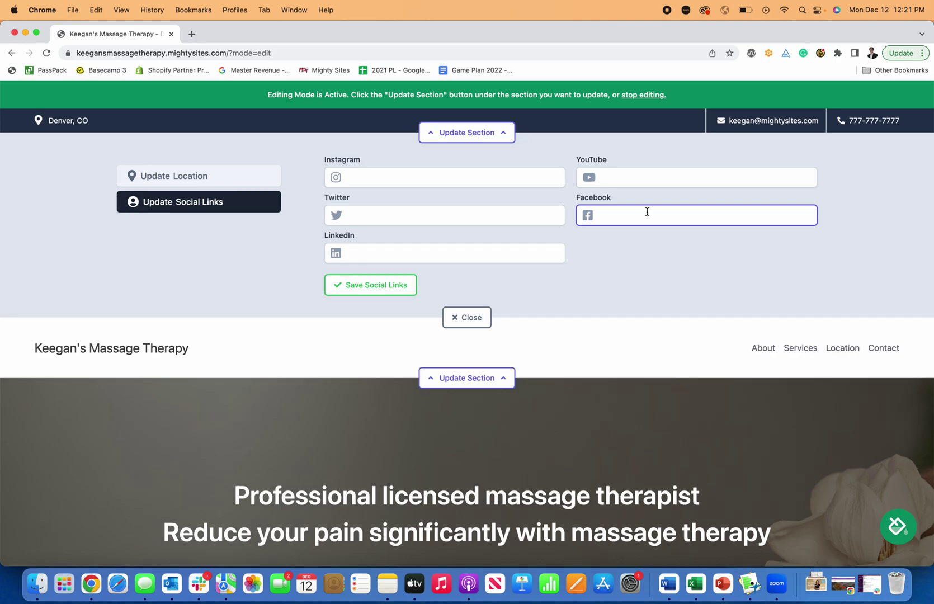
{"action": "type", "text": "facebook.com/mightysites"}
{"action": "left_click", "coordinate": [700, 251]}
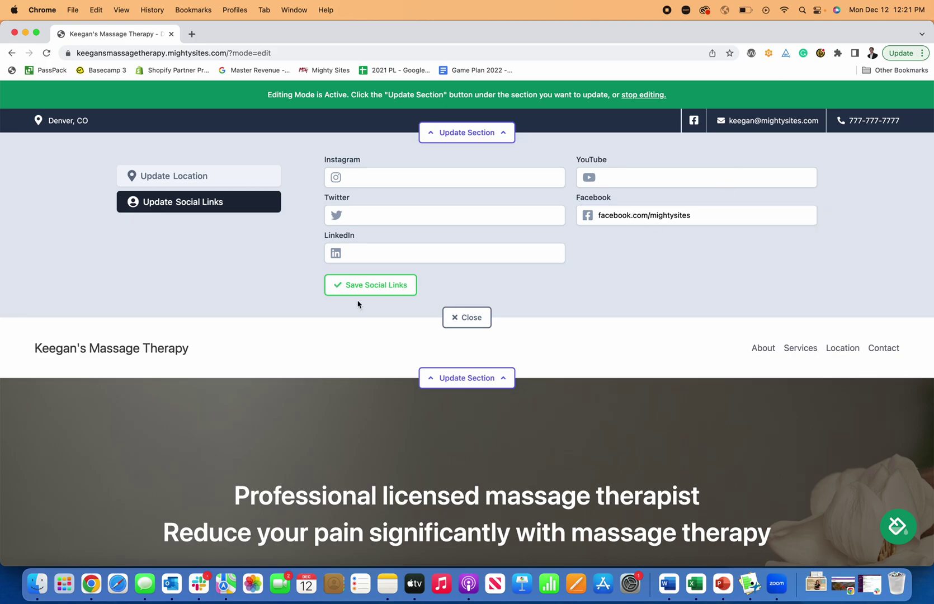
{"action": "left_click", "coordinate": [368, 286]}
{"action": "left_click", "coordinate": [466, 328]}
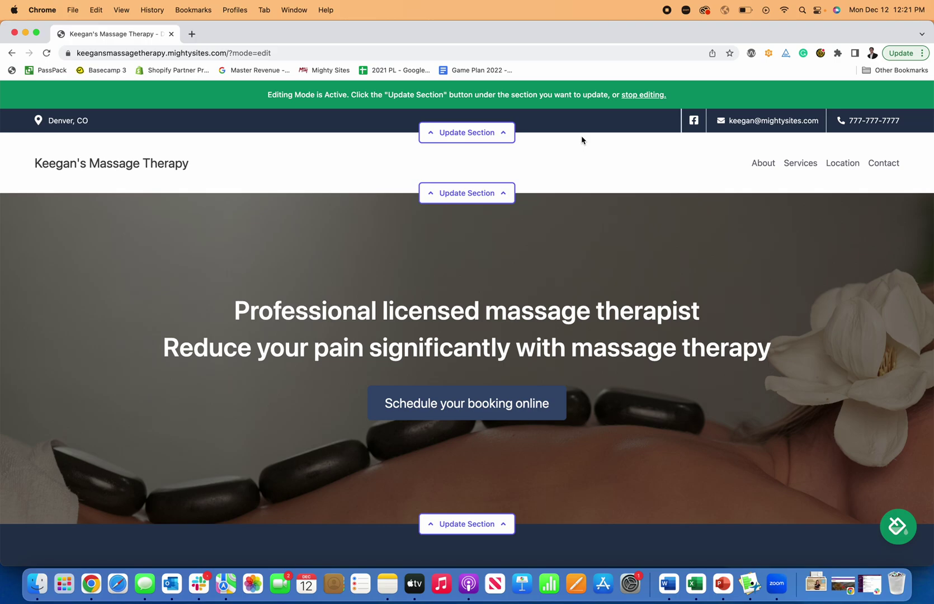
Step: Open the header's menu editor listing About, Services, Location and Contact
{"action": "left_click", "coordinate": [467, 199]}
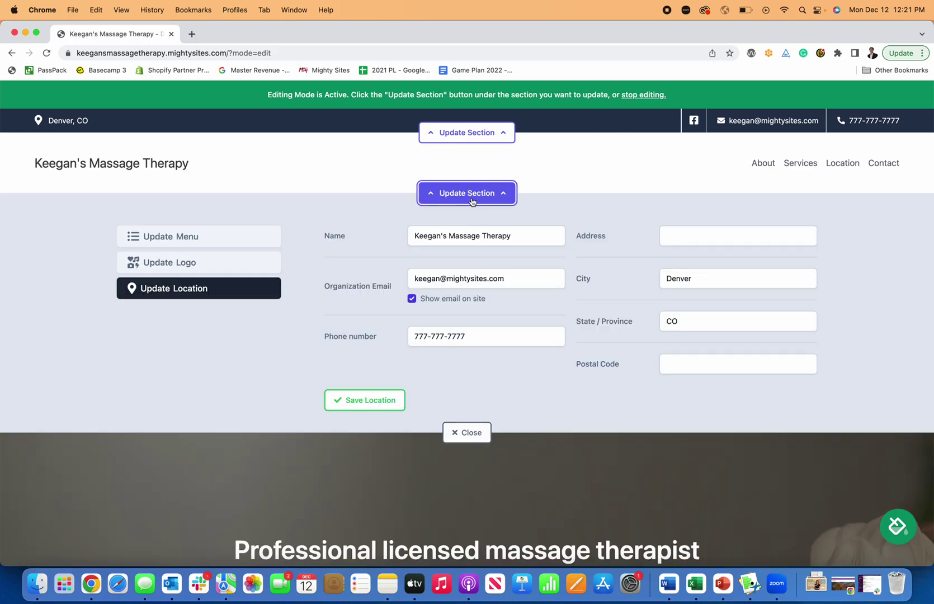
{"action": "left_click", "coordinate": [203, 242]}
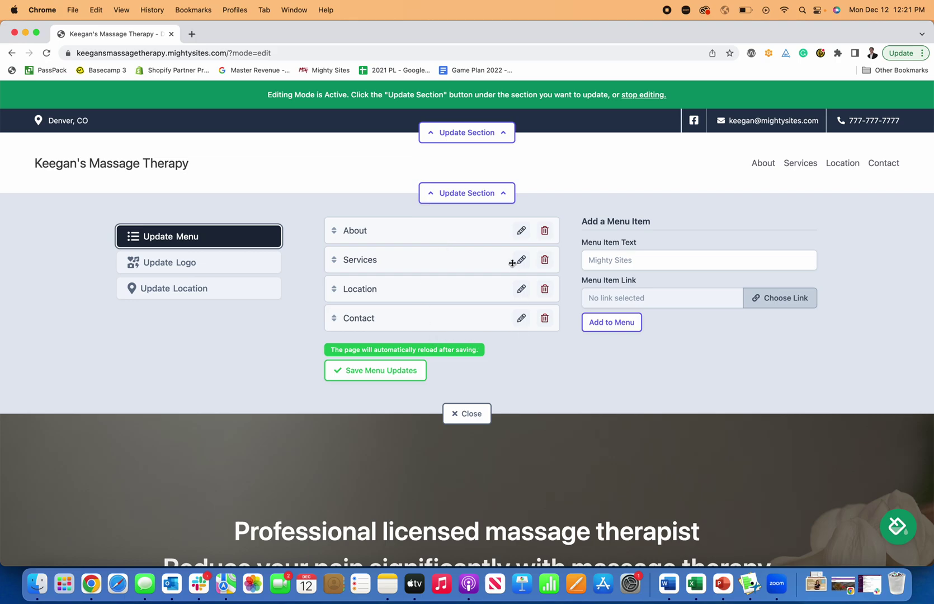
{"action": "left_click", "coordinate": [633, 262]}
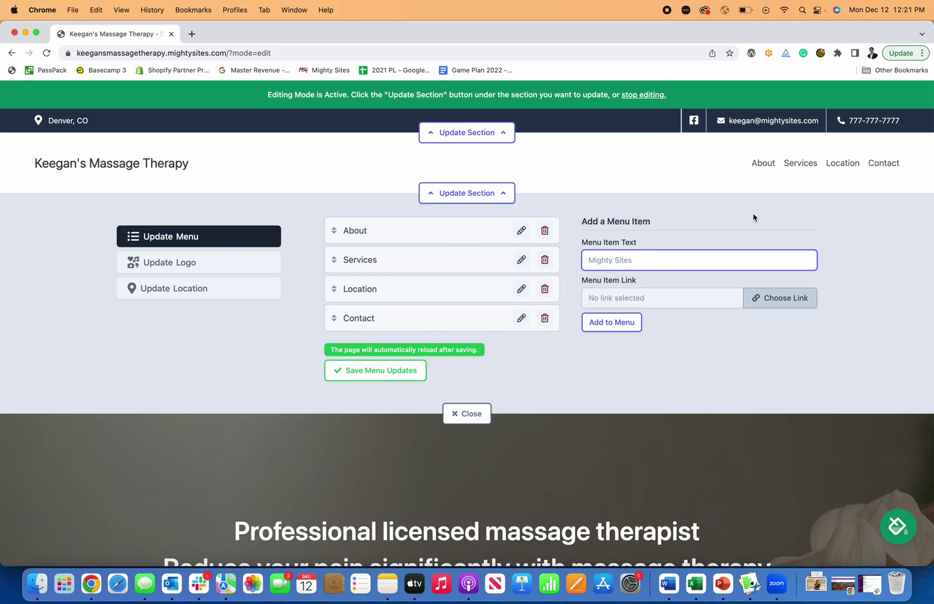
Step: Browse the link options (site sections, call/directions/email actions, PDF), then cancel without adding an item
{"action": "left_click", "coordinate": [784, 297]}
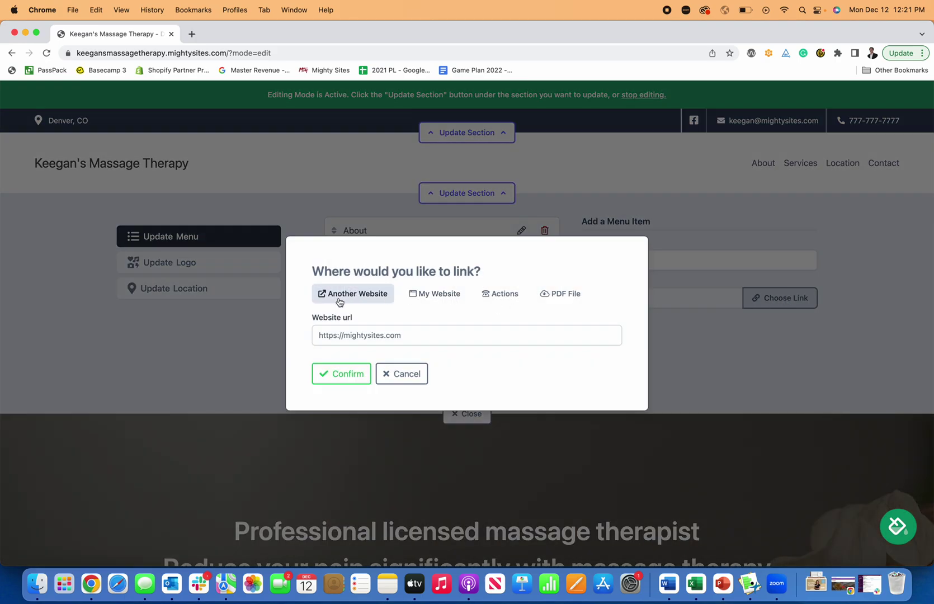
{"action": "left_click", "coordinate": [435, 297]}
{"action": "left_click", "coordinate": [469, 344]}
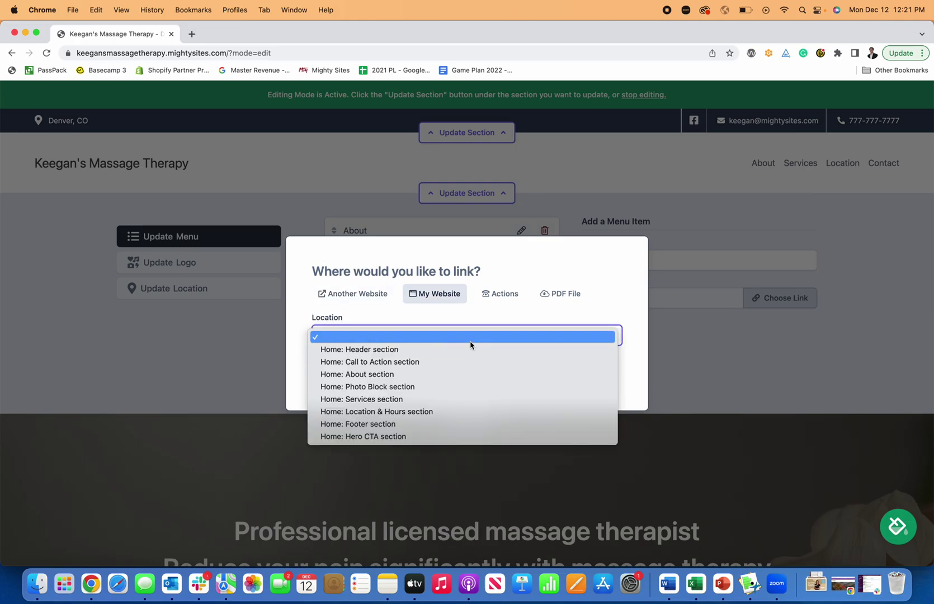
{"action": "left_click", "coordinate": [500, 298]}
{"action": "left_click", "coordinate": [501, 299]}
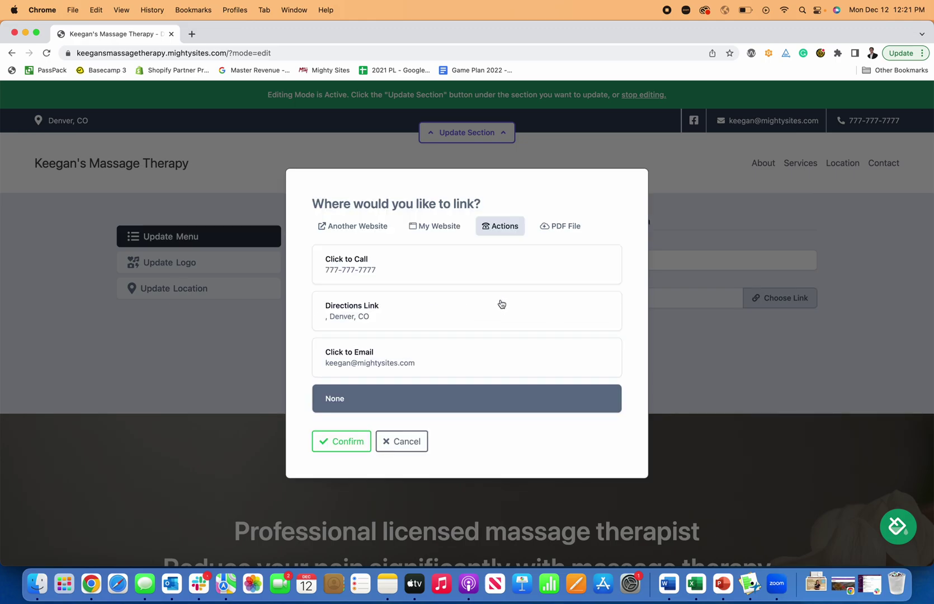
{"action": "left_click", "coordinate": [556, 227]}
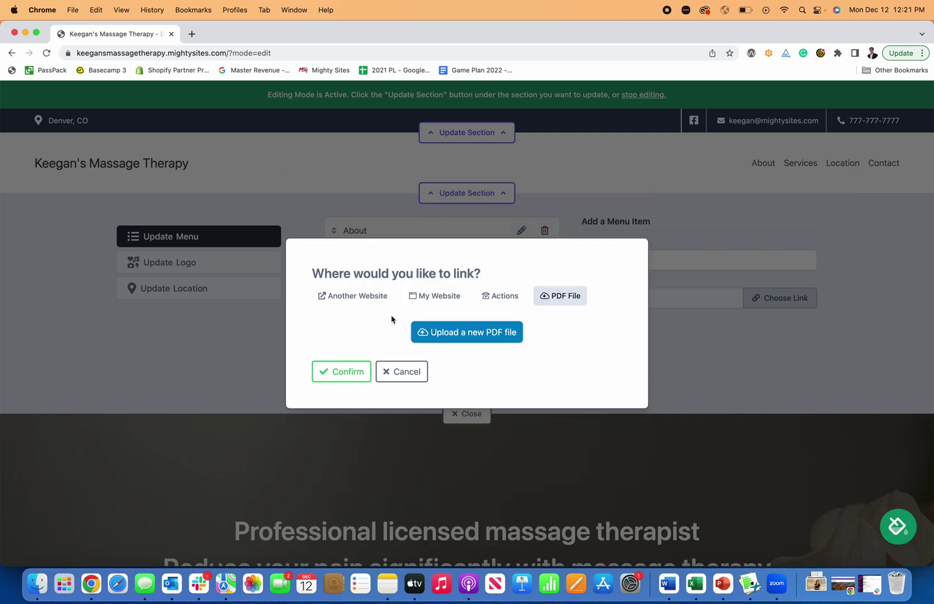
{"action": "left_click", "coordinate": [399, 371]}
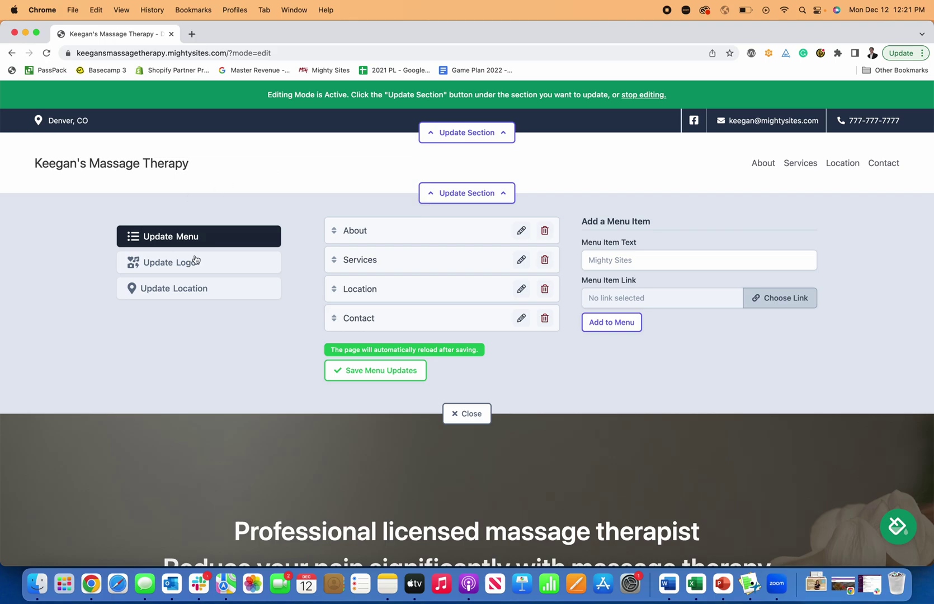
Step: Bring up the header's logo upload panel, checking the file browser without picking a file
{"action": "left_click", "coordinate": [210, 267]}
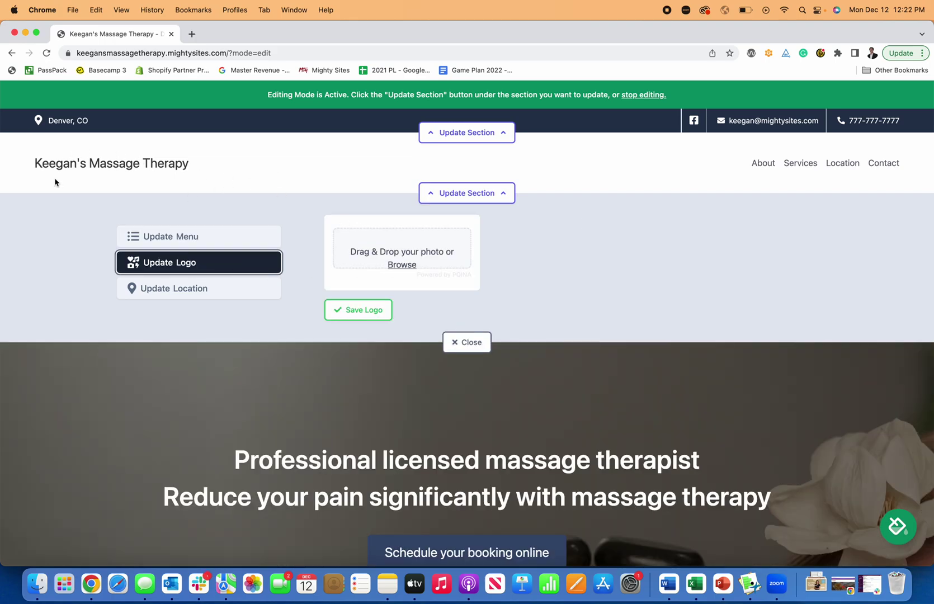
{"action": "left_click", "coordinate": [393, 264]}
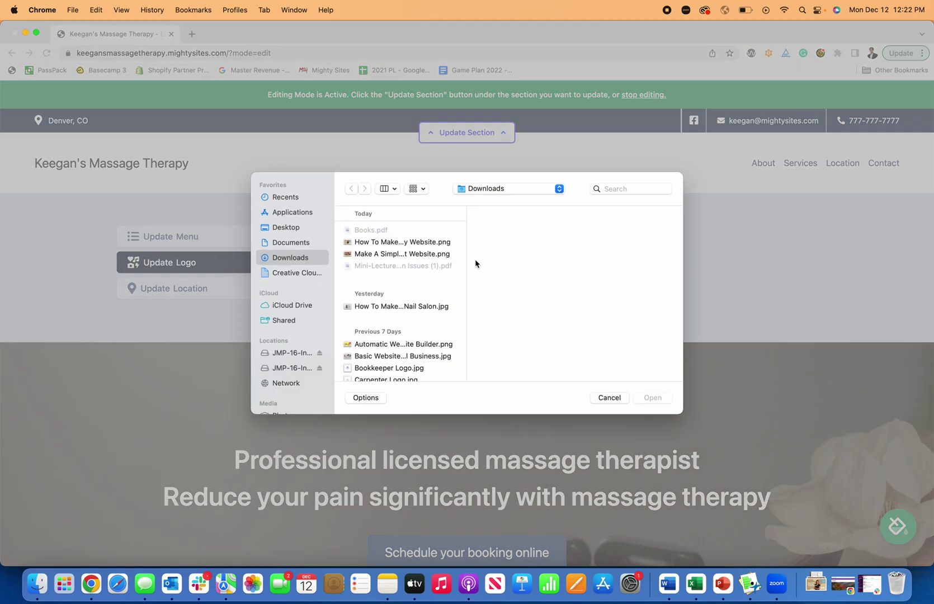
{"action": "left_click", "coordinate": [608, 397]}
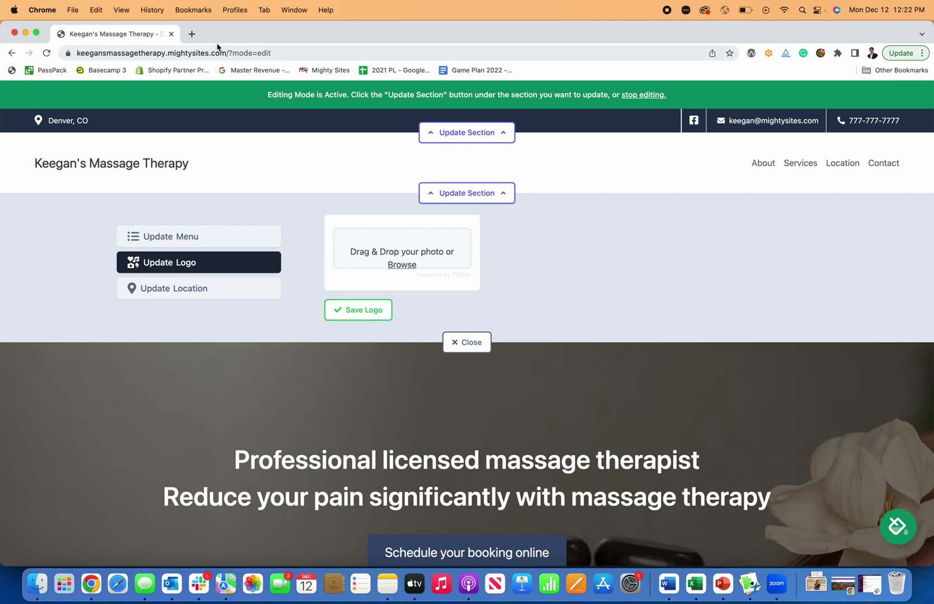
Step: Go to canva.com in a new browser tab
{"action": "left_click", "coordinate": [191, 33]}
{"action": "type", "text": "canva.com"}
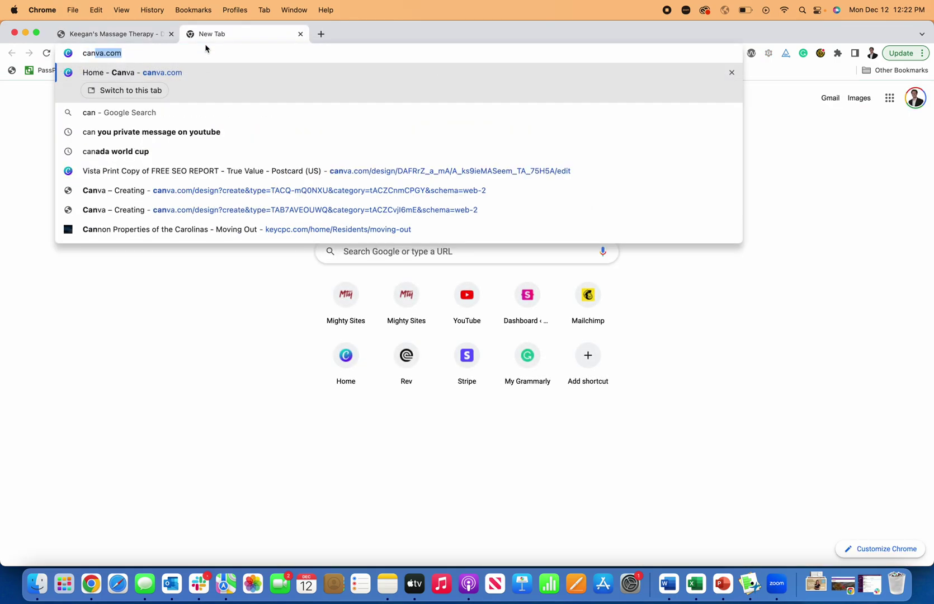
{"action": "key", "text": "Return"}
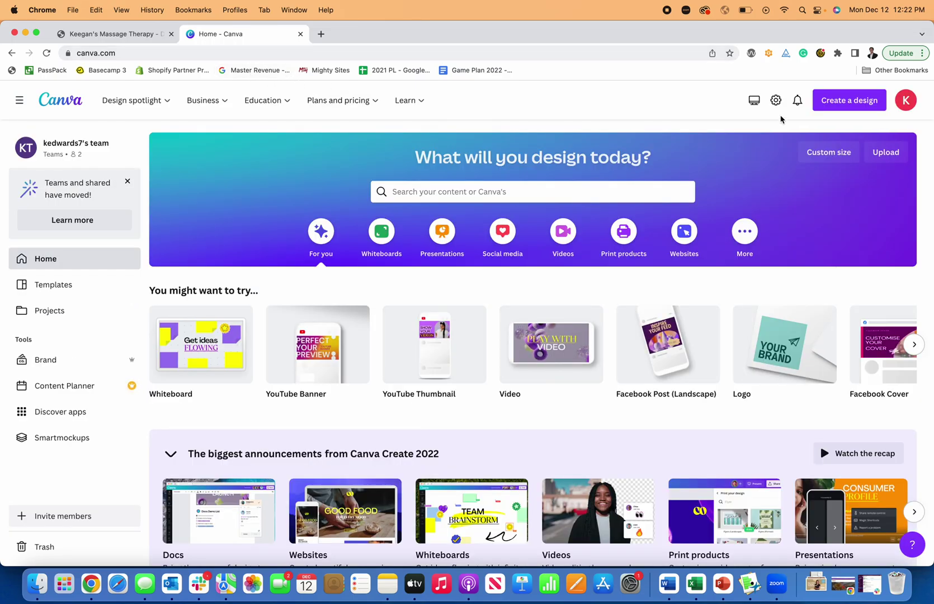
Step: Create a new blank Logo design in Canva
{"action": "scroll", "coordinate": [659, 290], "scroll_direction": "down", "scroll_amount": 3}
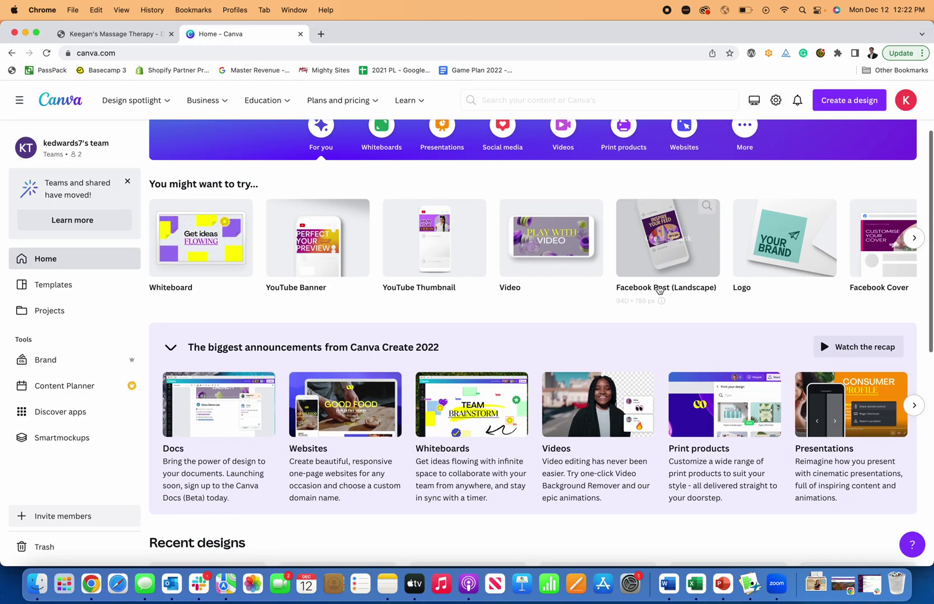
{"action": "scroll", "coordinate": [659, 289], "scroll_direction": "down", "scroll_amount": 2}
{"action": "scroll", "coordinate": [653, 290], "scroll_direction": "up", "scroll_amount": 5}
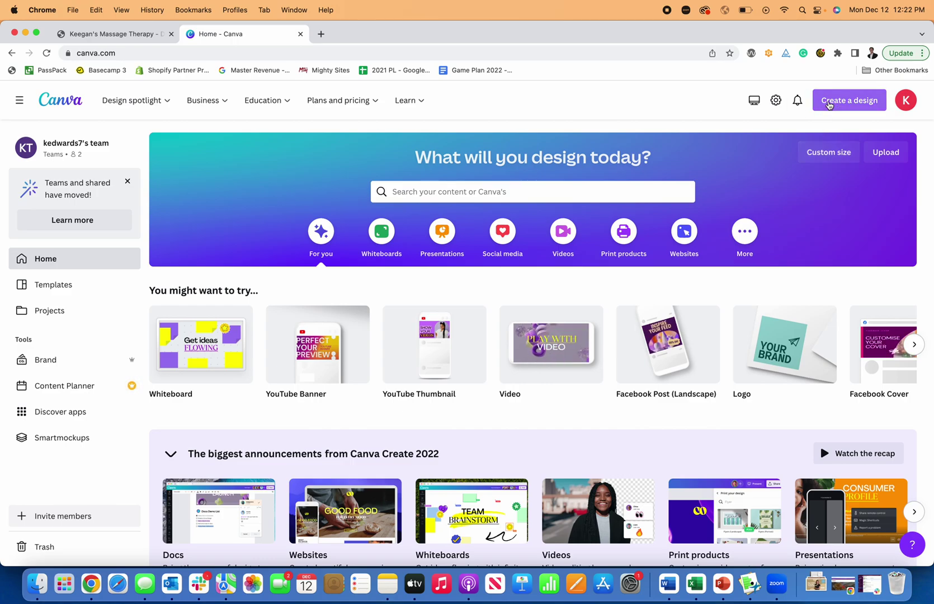
{"action": "left_click", "coordinate": [829, 105]}
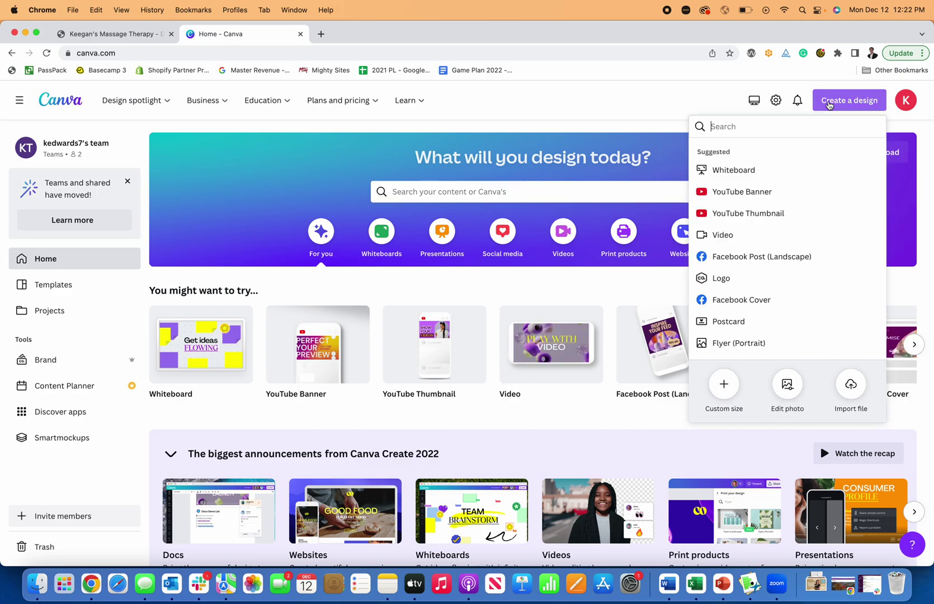
{"action": "left_click", "coordinate": [745, 275]}
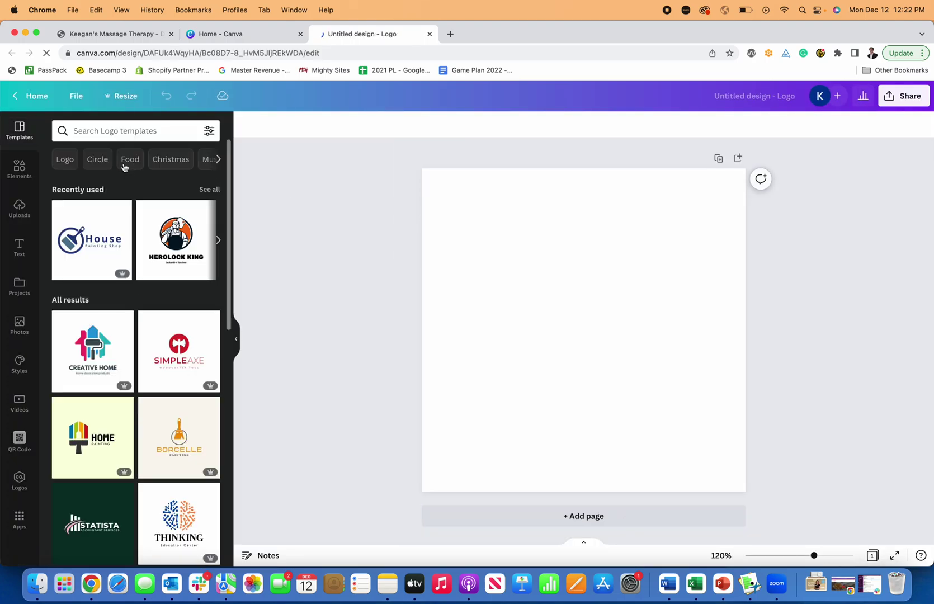
Step: Search logo templates for 'massage' and place the Aurveda massage studio template on the canvas
{"action": "left_click", "coordinate": [117, 130]}
{"action": "type", "text": "mas"}
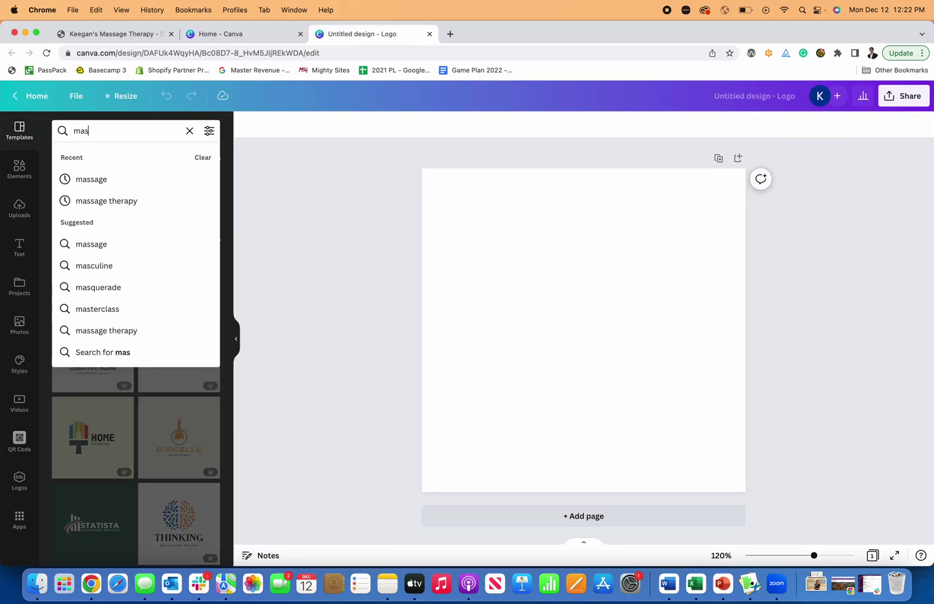
{"action": "type", "text": "sage"}
{"action": "key", "text": "Return"}
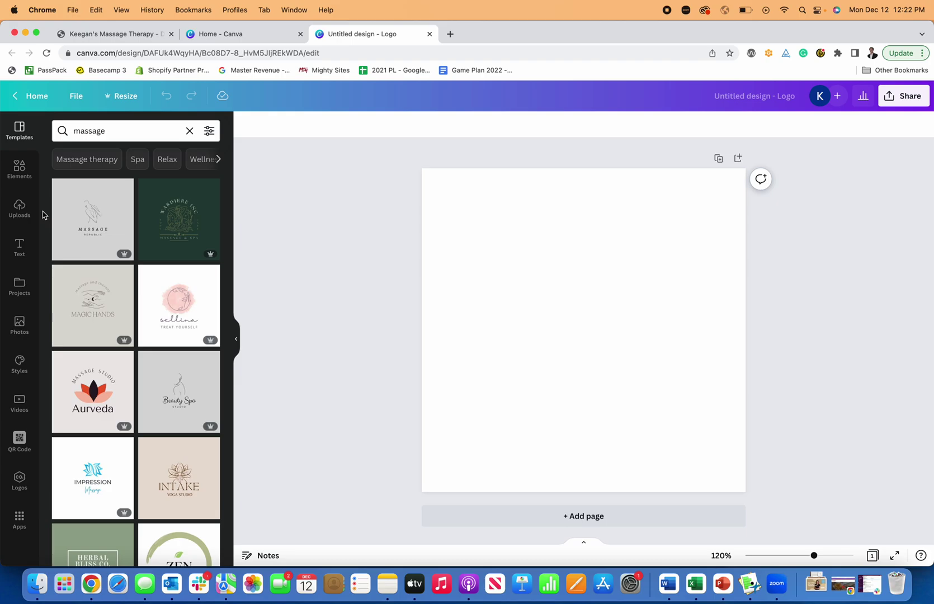
{"action": "scroll", "coordinate": [107, 261], "scroll_direction": "down", "scroll_amount": 5}
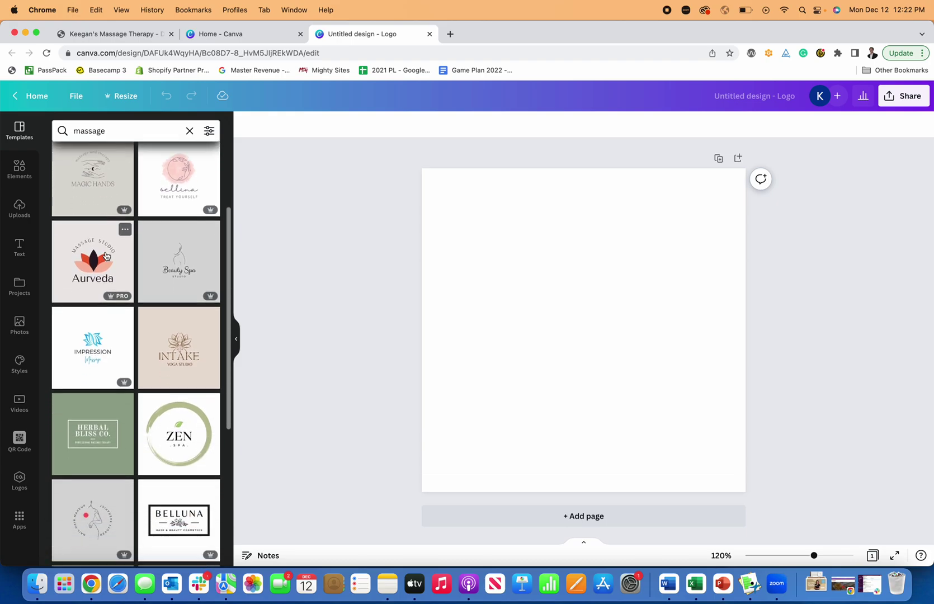
{"action": "scroll", "coordinate": [104, 279], "scroll_direction": "down", "scroll_amount": 3}
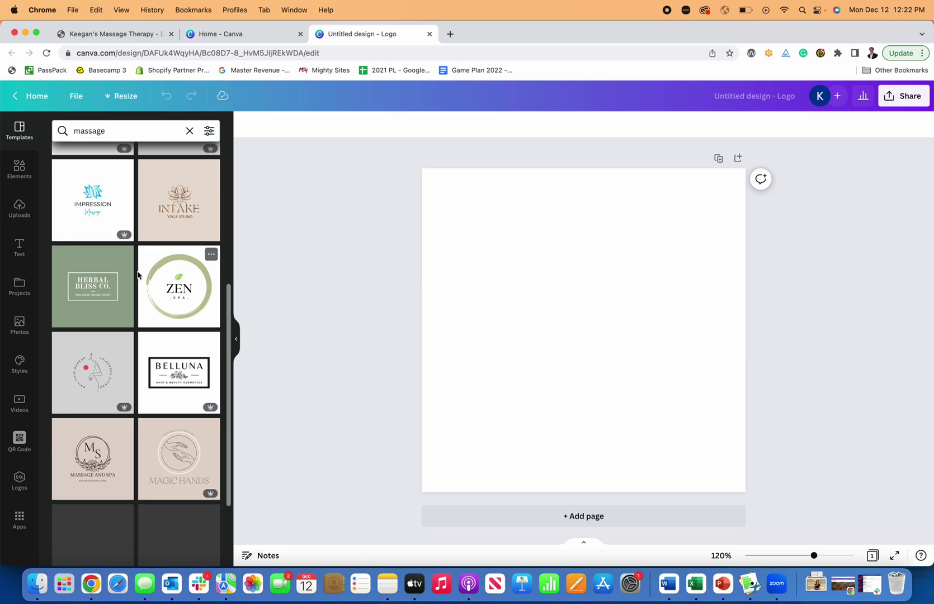
{"action": "scroll", "coordinate": [99, 316], "scroll_direction": "up", "scroll_amount": 3}
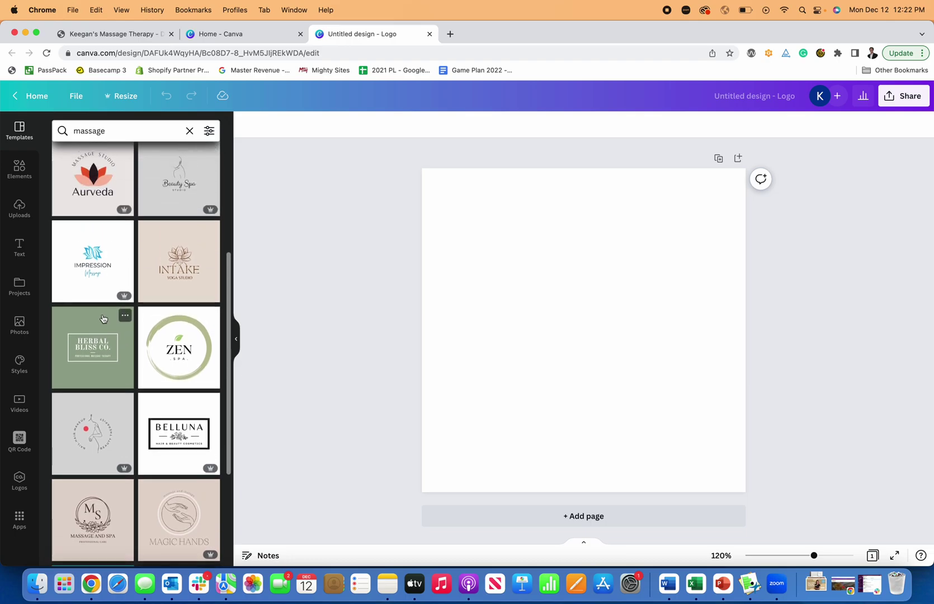
{"action": "scroll", "coordinate": [95, 318], "scroll_direction": "up", "scroll_amount": 2}
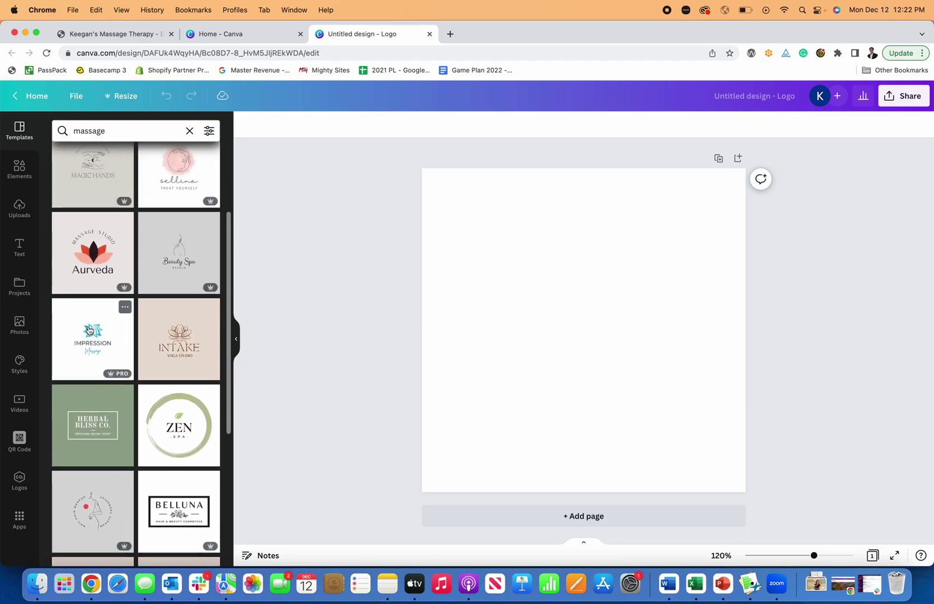
{"action": "left_click_drag", "start_coordinate": [90, 329], "coordinate": [456, 281]}
{"action": "scroll", "coordinate": [89, 318], "scroll_direction": "up", "scroll_amount": 2}
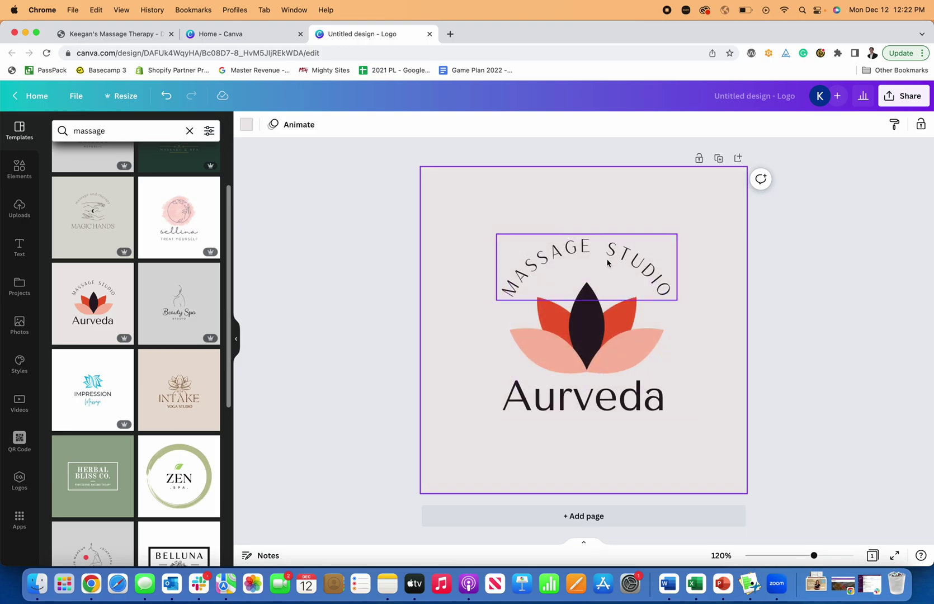
Step: Rename the design to 'Massage Therapy Logo'
{"action": "left_click", "coordinate": [608, 403]}
{"action": "left_click", "coordinate": [353, 228]}
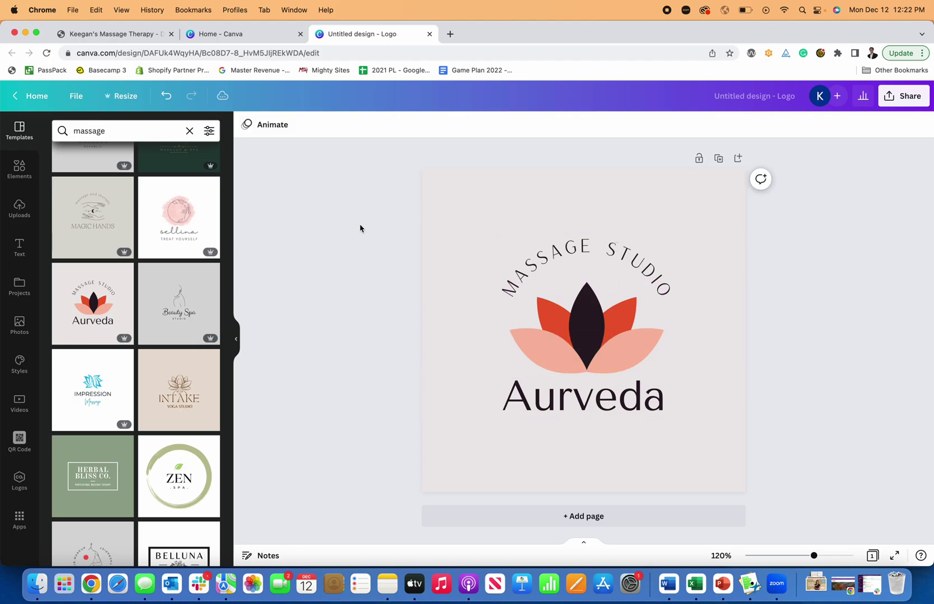
{"action": "left_click", "coordinate": [758, 98]}
{"action": "type", "text": "Massage"}
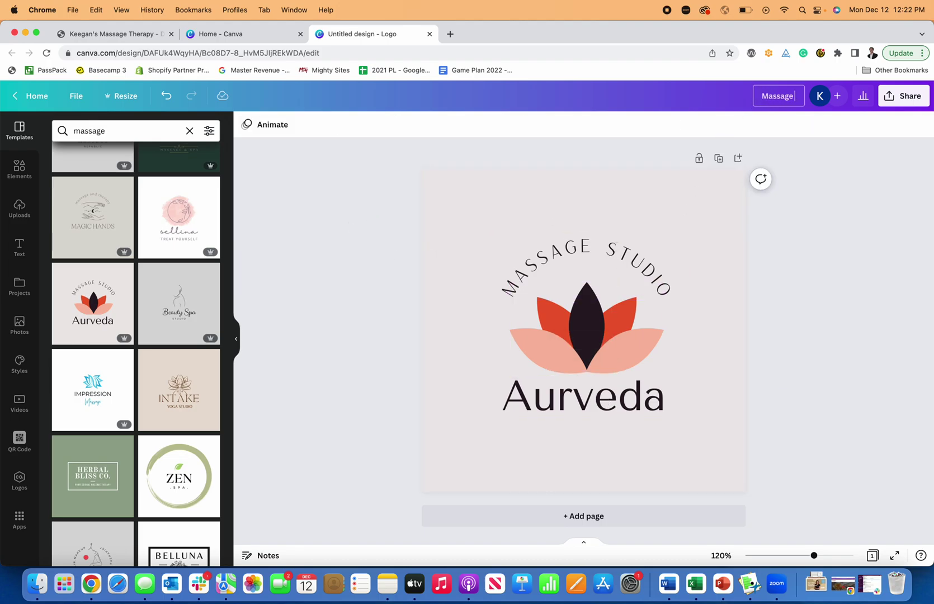
{"action": "type", "text": " Therapy Logo"}
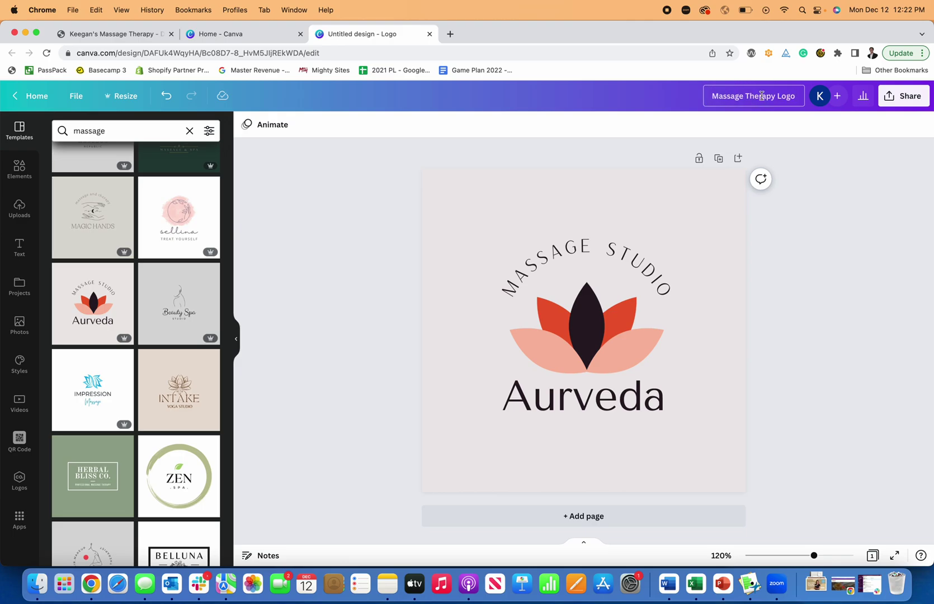
{"action": "key", "text": "Return"}
Step: Download the design as a JPG file
{"action": "left_click", "coordinate": [901, 96]}
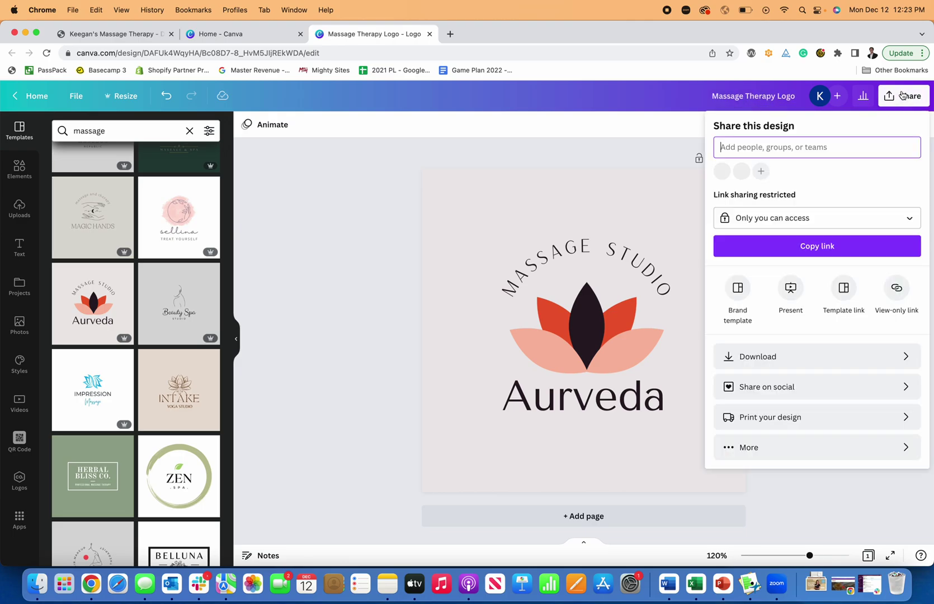
{"action": "left_click", "coordinate": [801, 366]}
{"action": "left_click", "coordinate": [732, 172]}
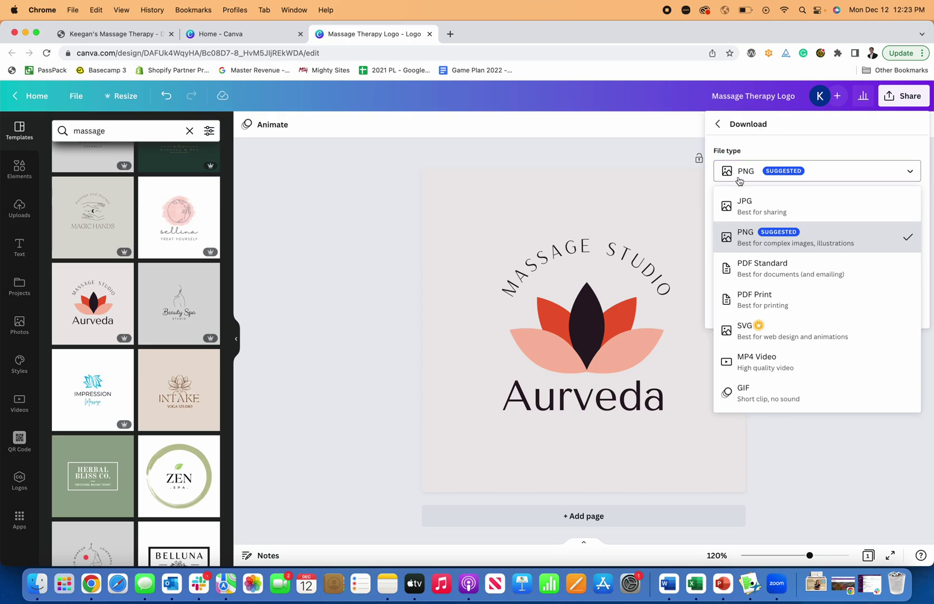
{"action": "left_click", "coordinate": [753, 202]}
{"action": "left_click", "coordinate": [787, 315]}
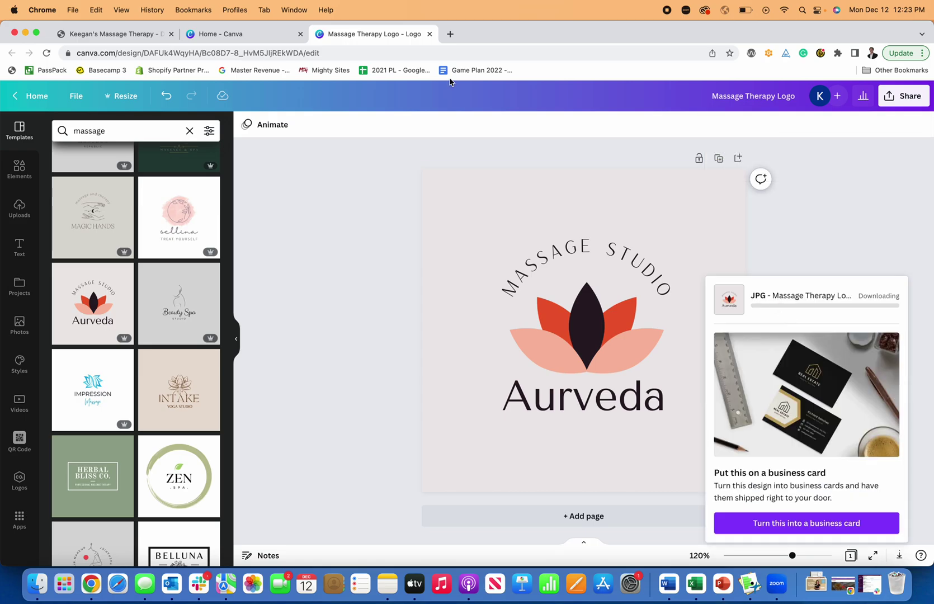
Step: Upload Massage Therapy Logo.jpg on the site and save it as the header logo
{"action": "left_click", "coordinate": [127, 34]}
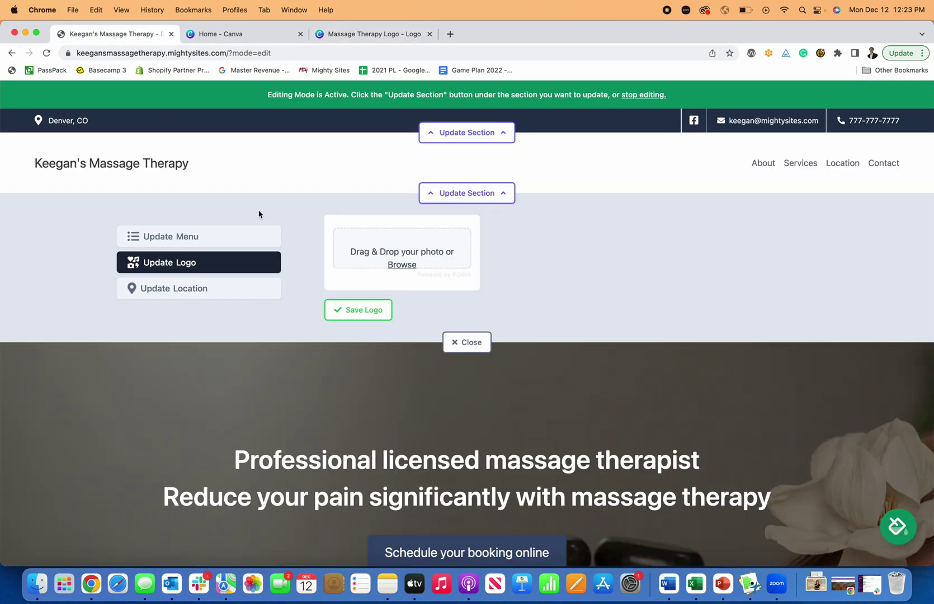
{"action": "left_click", "coordinate": [402, 265]}
{"action": "left_click", "coordinate": [380, 266]}
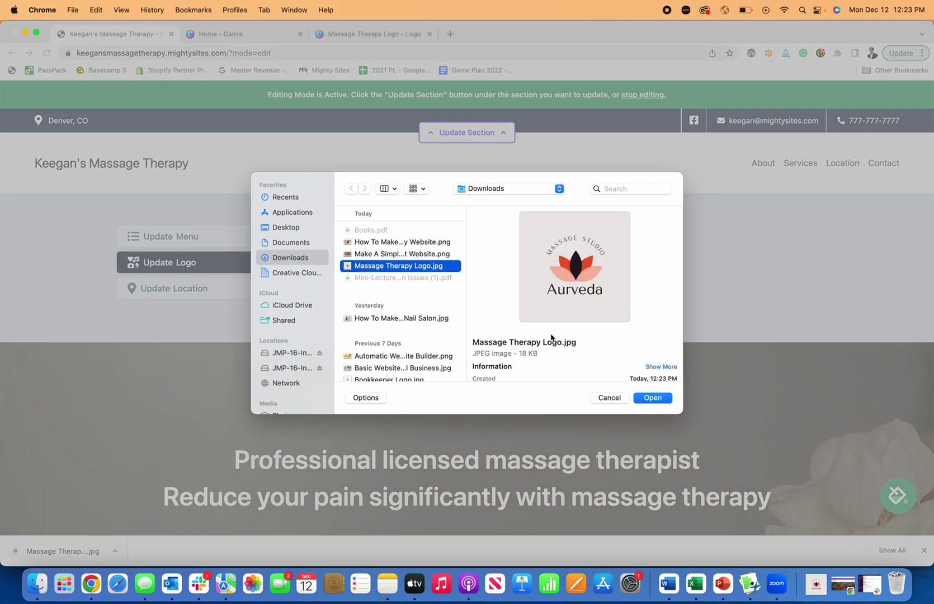
{"action": "left_click", "coordinate": [653, 398]}
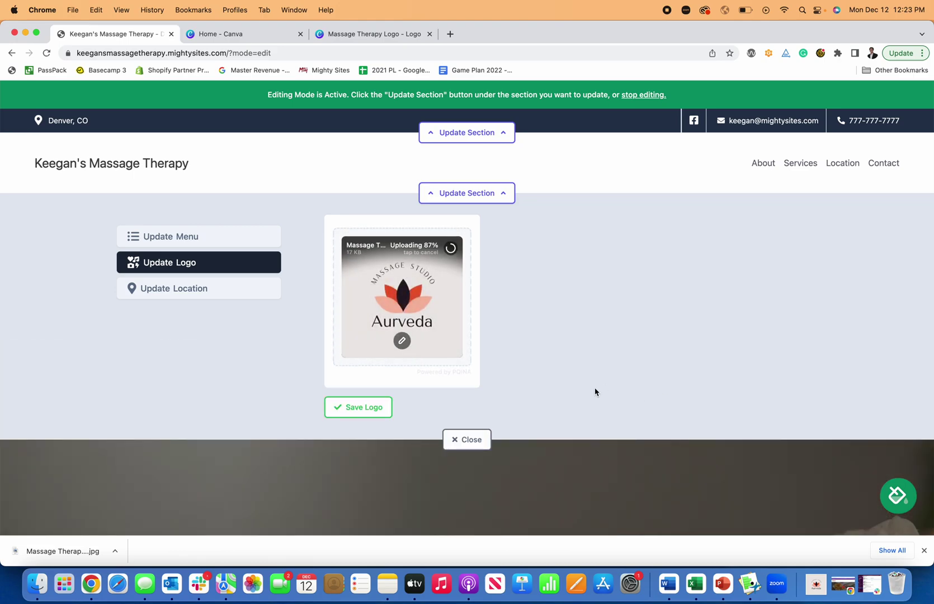
{"action": "left_click", "coordinate": [923, 551]}
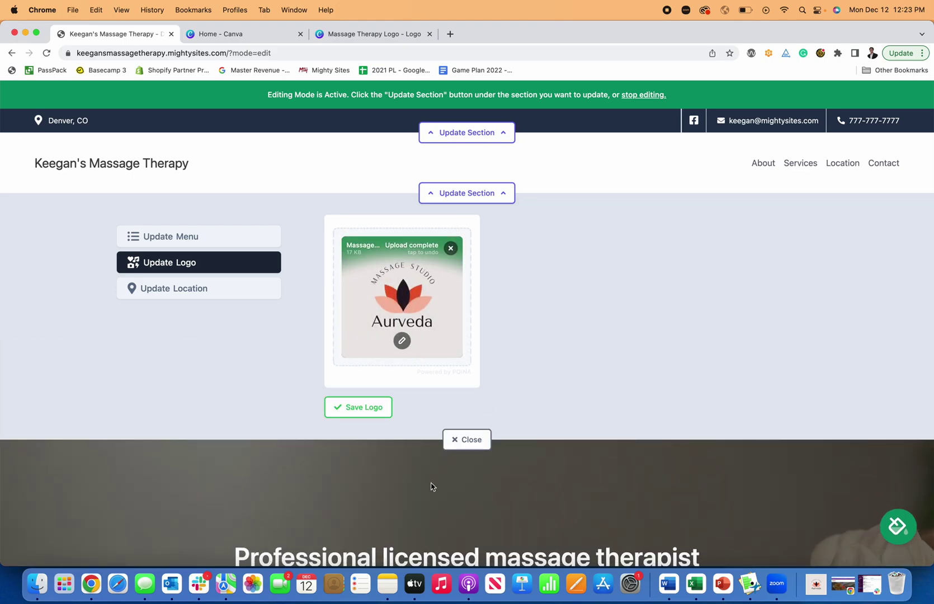
{"action": "left_click", "coordinate": [366, 411]}
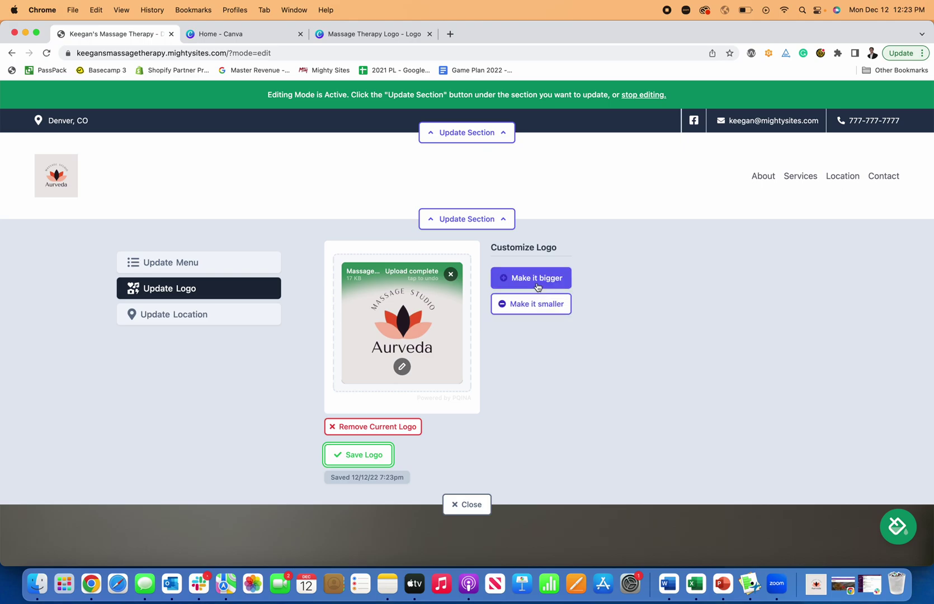
Step: Enlarge the header logo three times, then shrink it back to its original size
{"action": "left_click", "coordinate": [536, 279]}
{"action": "left_click", "coordinate": [538, 290]}
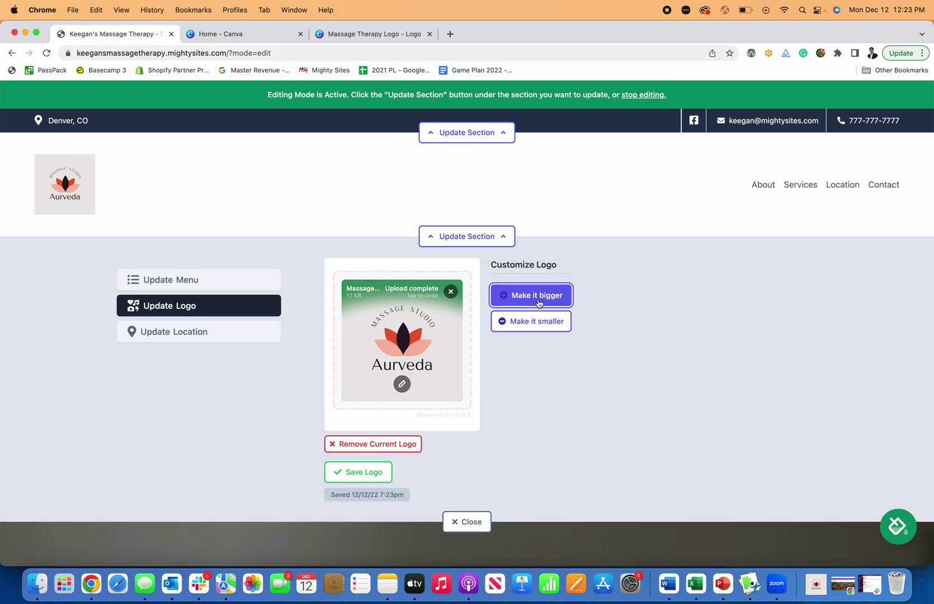
{"action": "left_click", "coordinate": [537, 301]}
{"action": "left_click", "coordinate": [549, 330]}
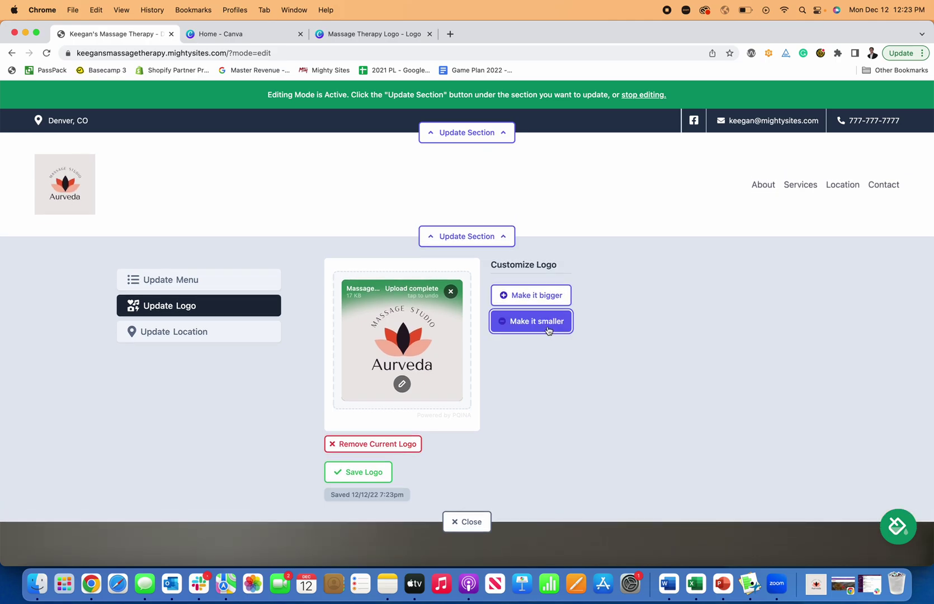
{"action": "left_click", "coordinate": [549, 329]}
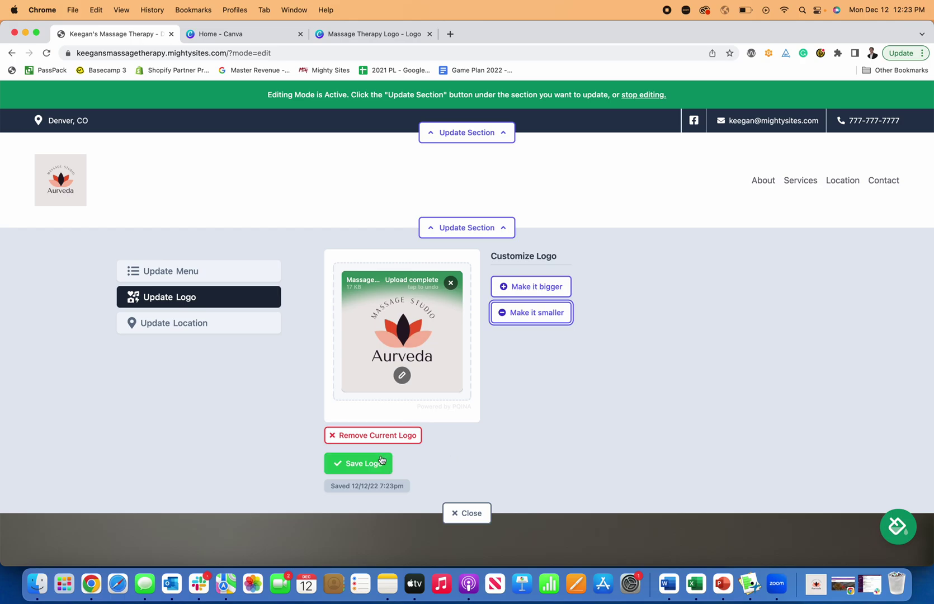
Step: Open the header logo in the image editor and browse its filter, adjust, annotate, frame, redact and resize tools
{"action": "left_click", "coordinate": [402, 376]}
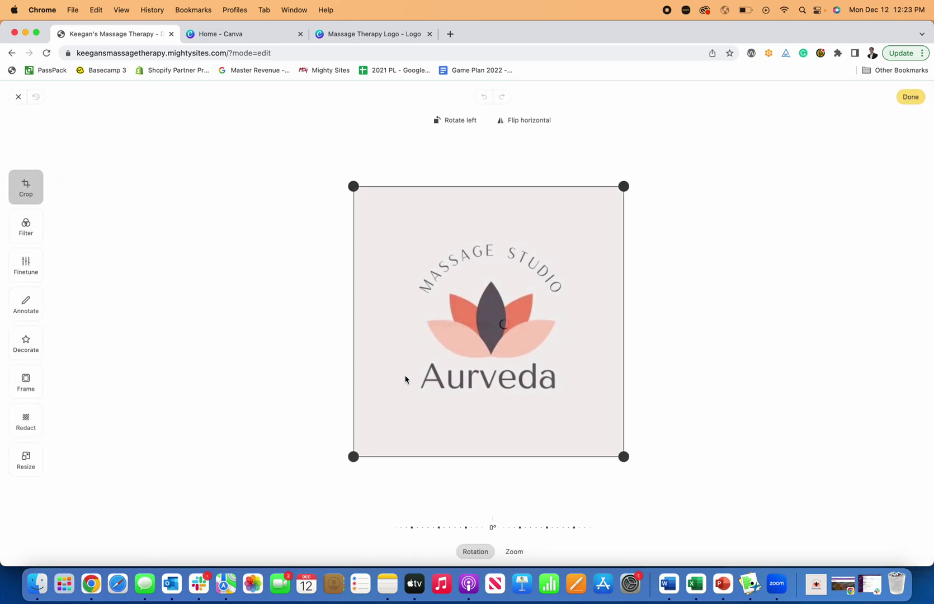
{"action": "left_click", "coordinate": [37, 238]}
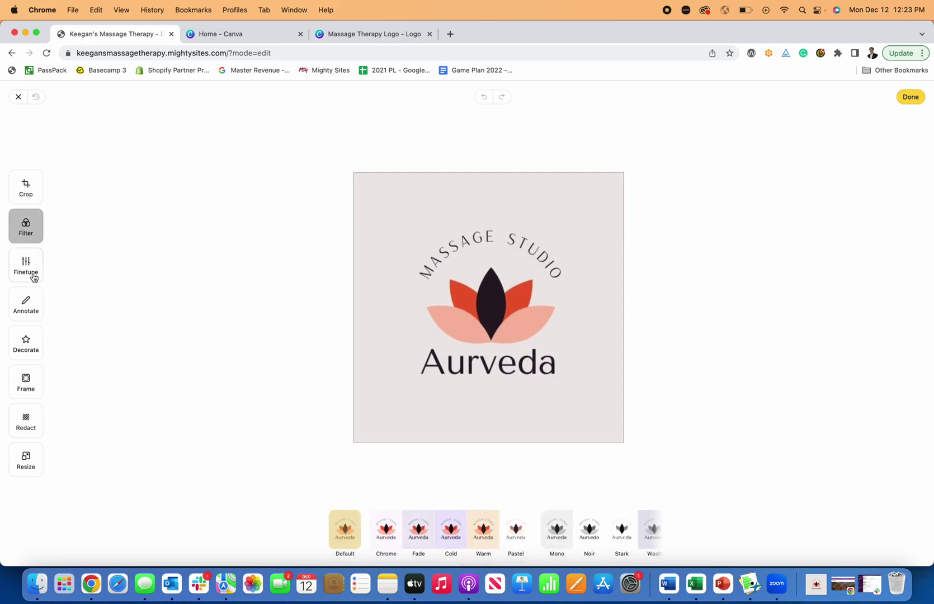
{"action": "left_click", "coordinate": [29, 269]}
{"action": "left_click", "coordinate": [19, 308]}
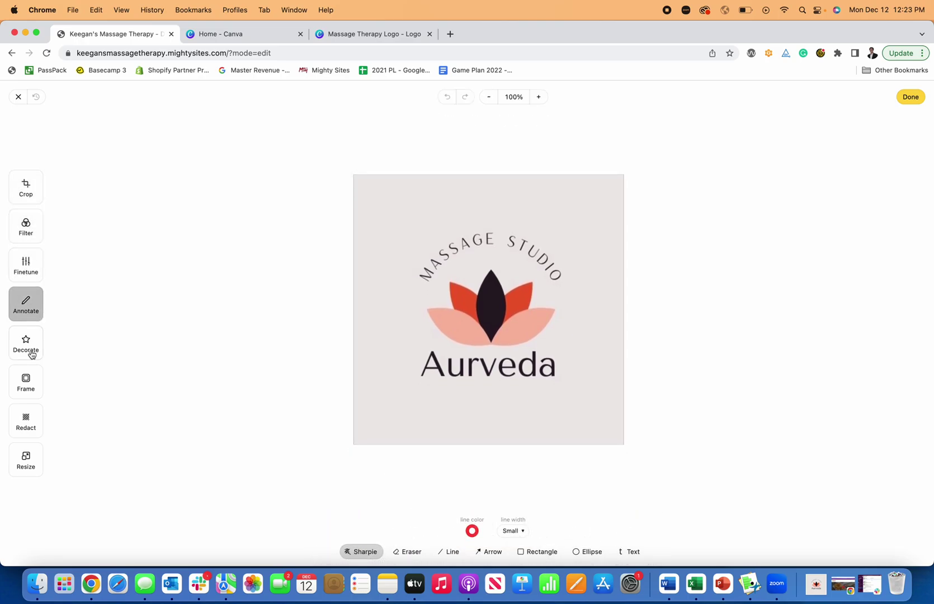
{"action": "left_click", "coordinate": [30, 353]}
{"action": "left_click", "coordinate": [26, 386]}
{"action": "left_click", "coordinate": [29, 424]}
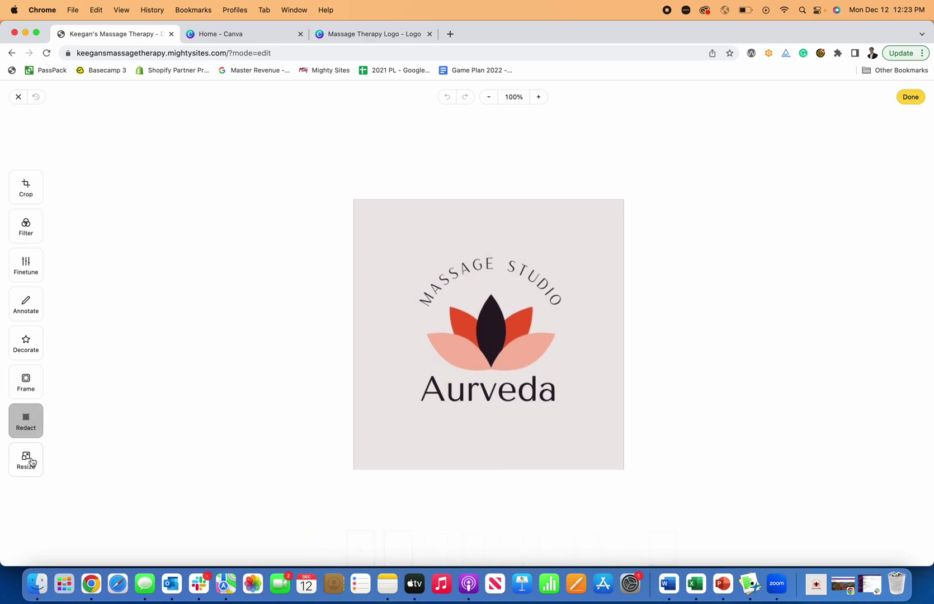
{"action": "left_click", "coordinate": [28, 461]}
Step: Crop the logo tight around the lotus artwork, trimming the empty space above, below and left
{"action": "left_click", "coordinate": [26, 187]}
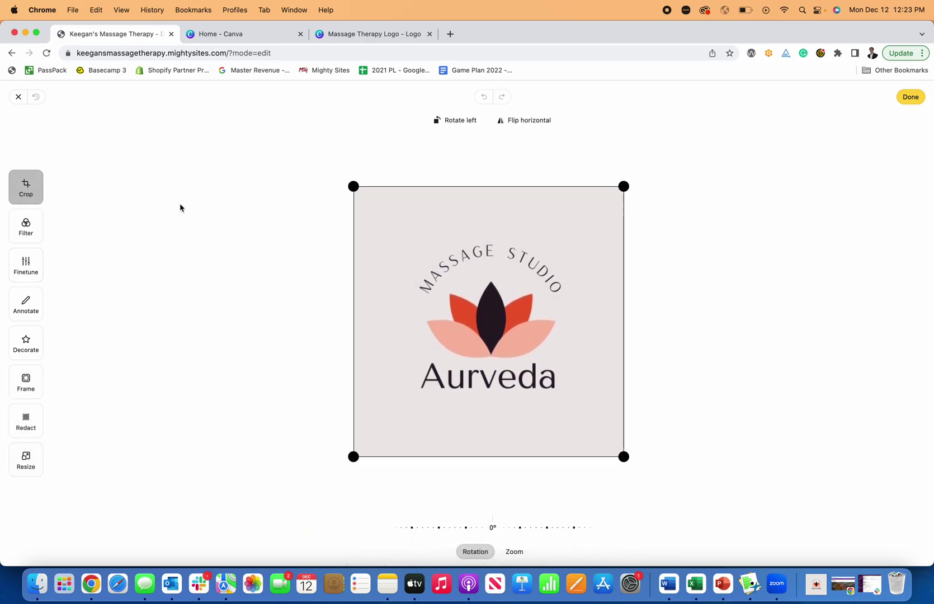
{"action": "left_click_drag", "start_coordinate": [353, 187], "coordinate": [348, 236]}
{"action": "left_click_drag", "start_coordinate": [616, 461], "coordinate": [565, 398]}
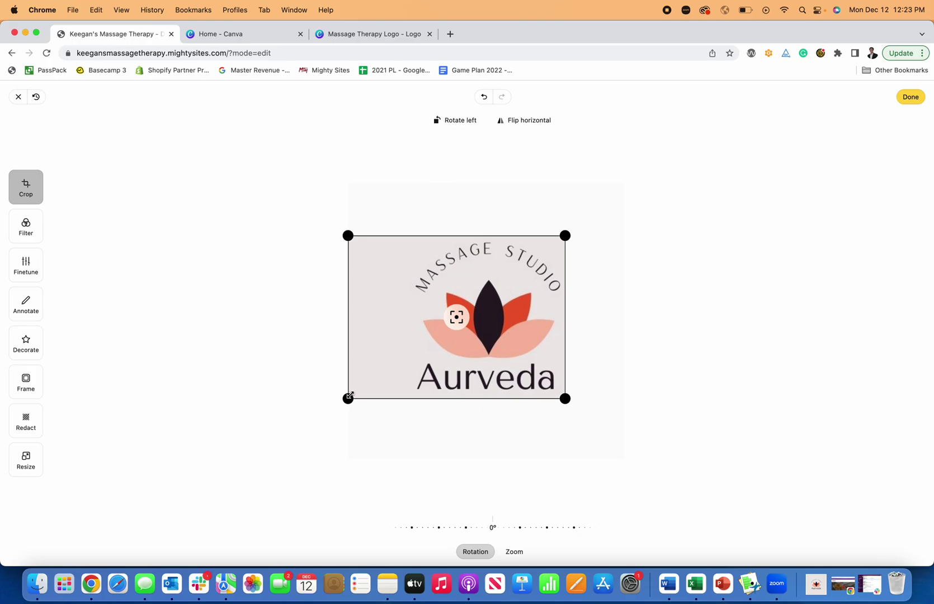
{"action": "left_click_drag", "start_coordinate": [349, 397], "coordinate": [408, 393]}
Step: Try the Pastel, Chrome and Noir filters on the cropped logo, settling on Pastel
{"action": "left_click", "coordinate": [37, 236]}
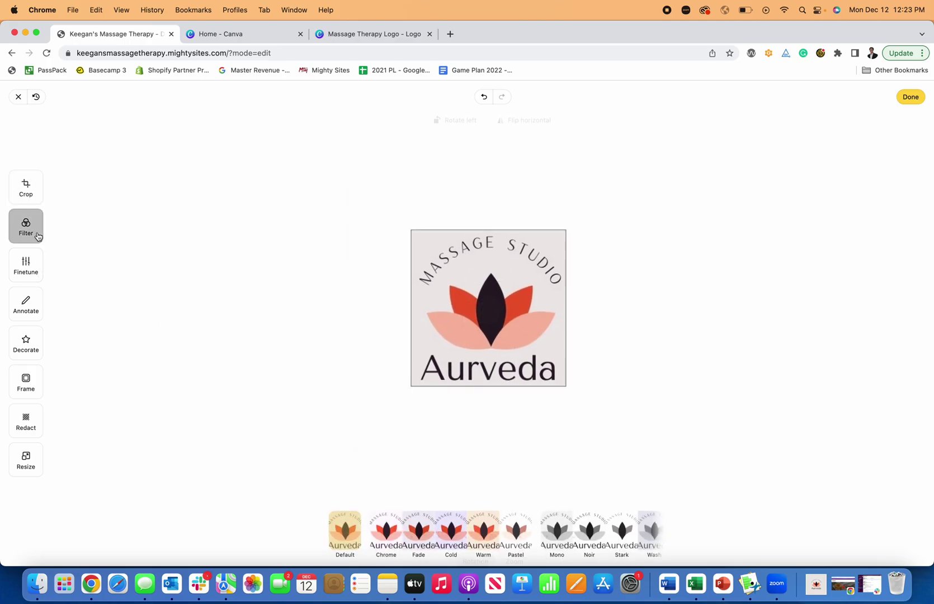
{"action": "left_click", "coordinate": [524, 530]}
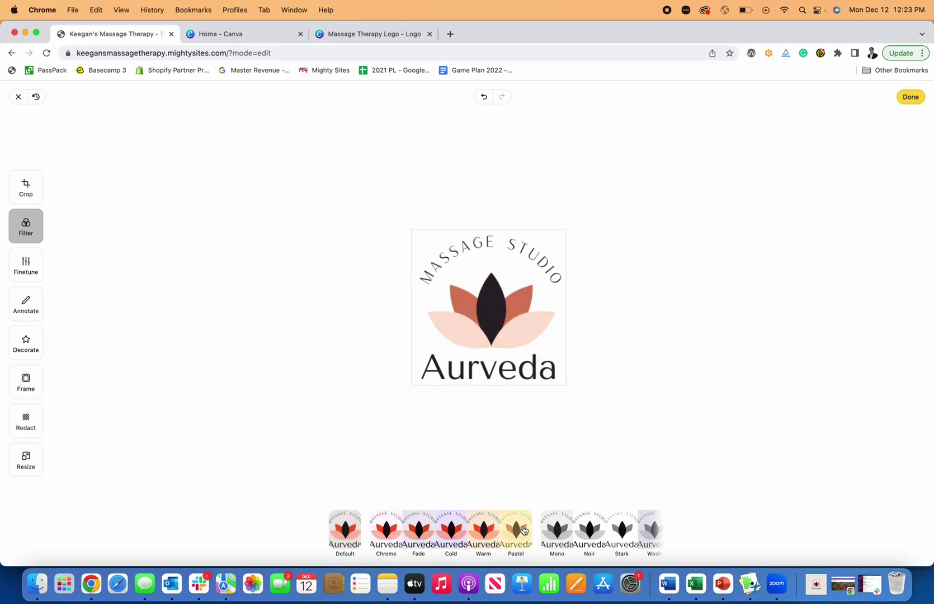
{"action": "left_click", "coordinate": [389, 534]}
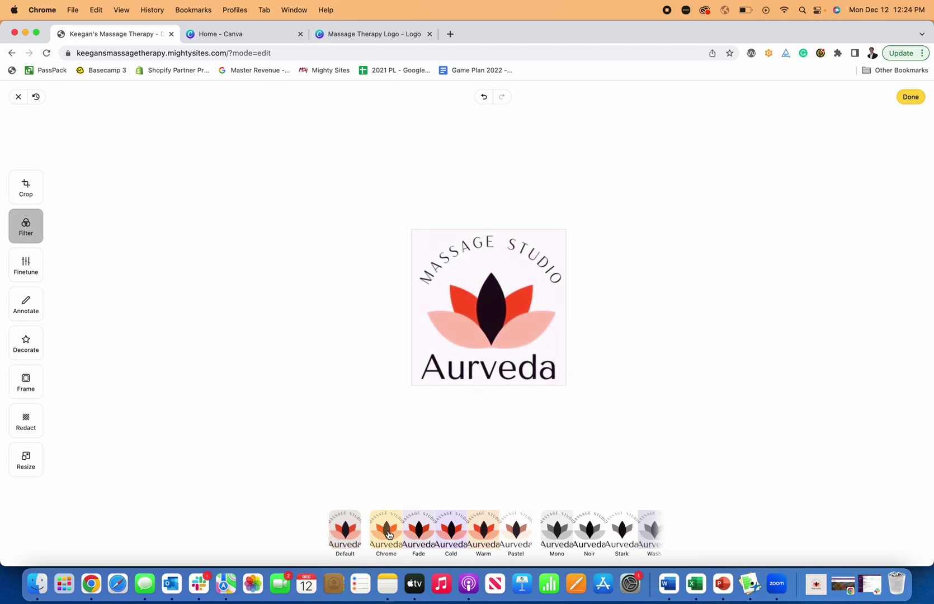
{"action": "left_click", "coordinate": [606, 540]}
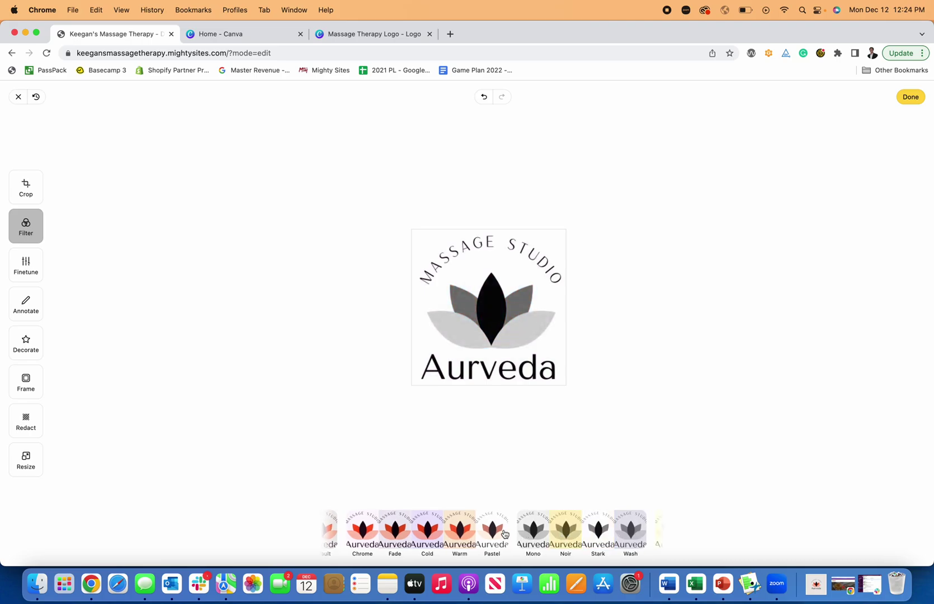
{"action": "left_click", "coordinate": [23, 256]}
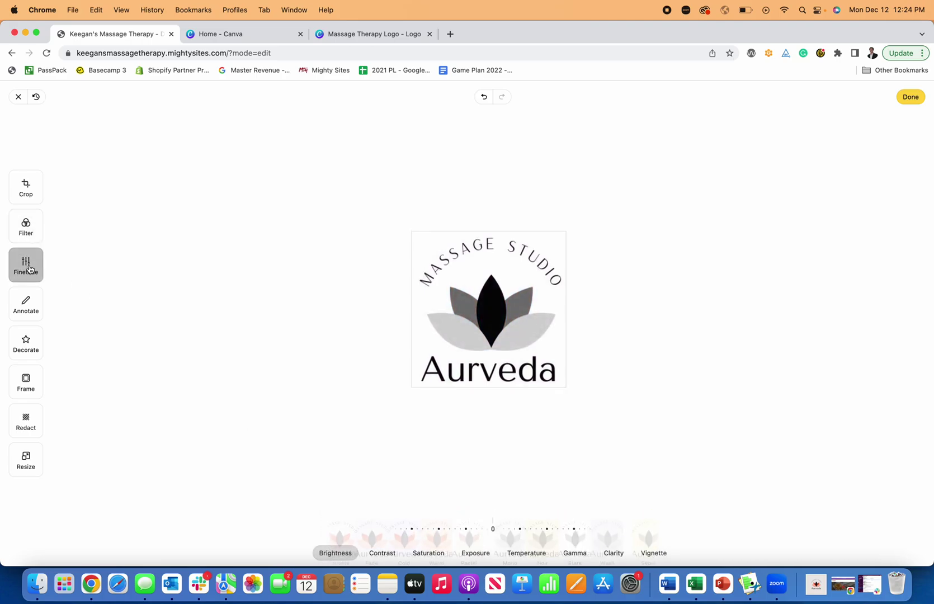
{"action": "left_click", "coordinate": [33, 317]}
{"action": "left_click", "coordinate": [26, 229]}
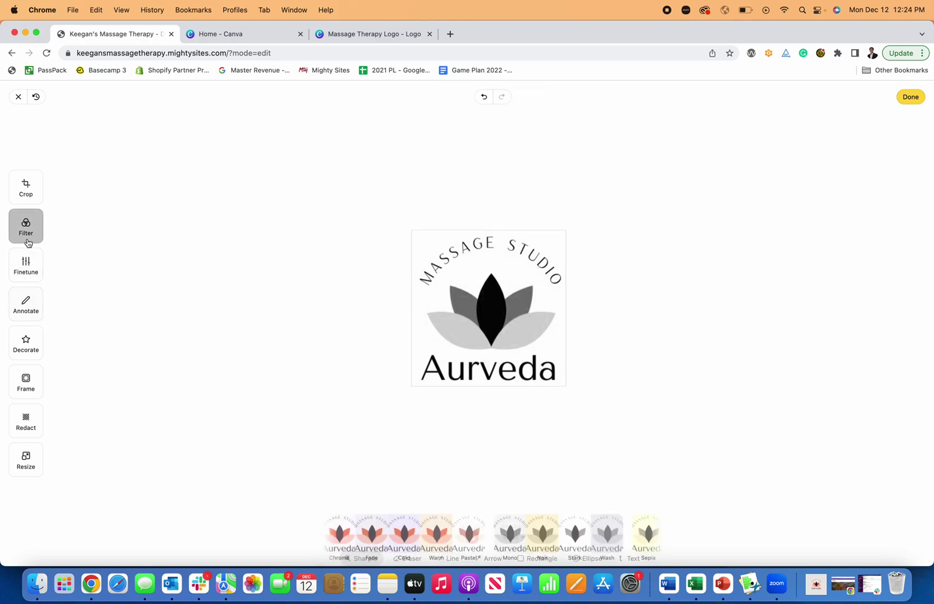
{"action": "left_click", "coordinate": [352, 540]}
{"action": "left_click", "coordinate": [368, 540]}
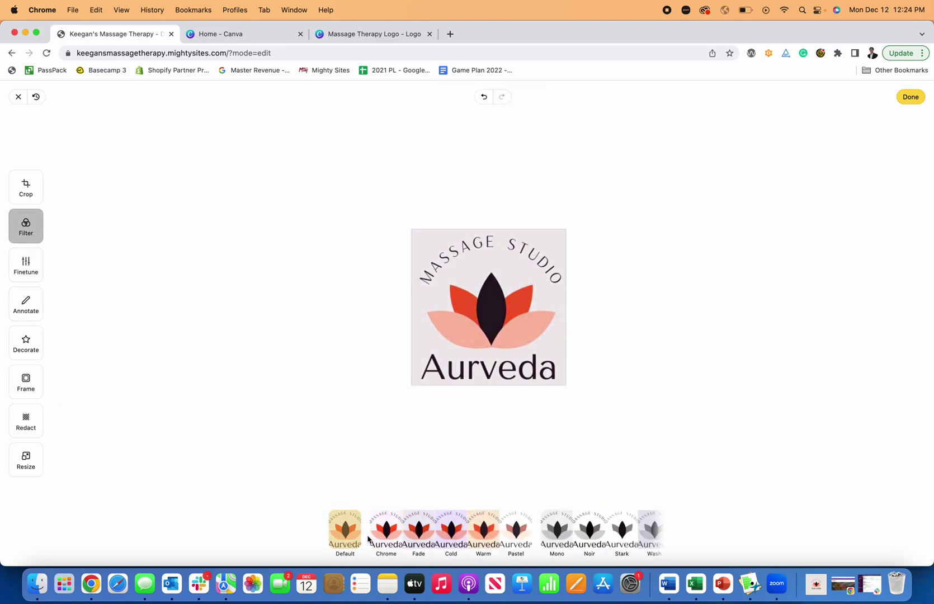
{"action": "left_click", "coordinate": [375, 537]}
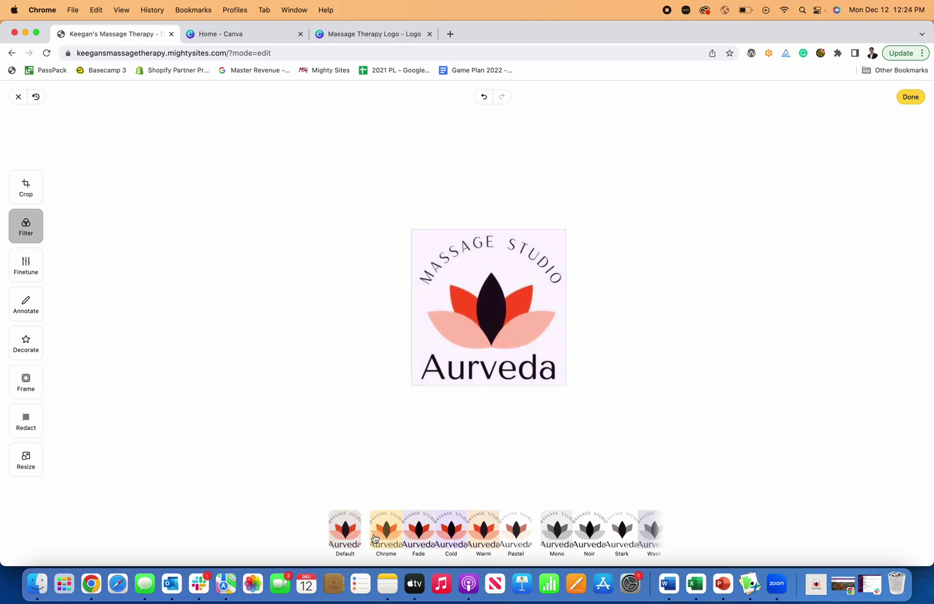
{"action": "left_click", "coordinate": [508, 535]}
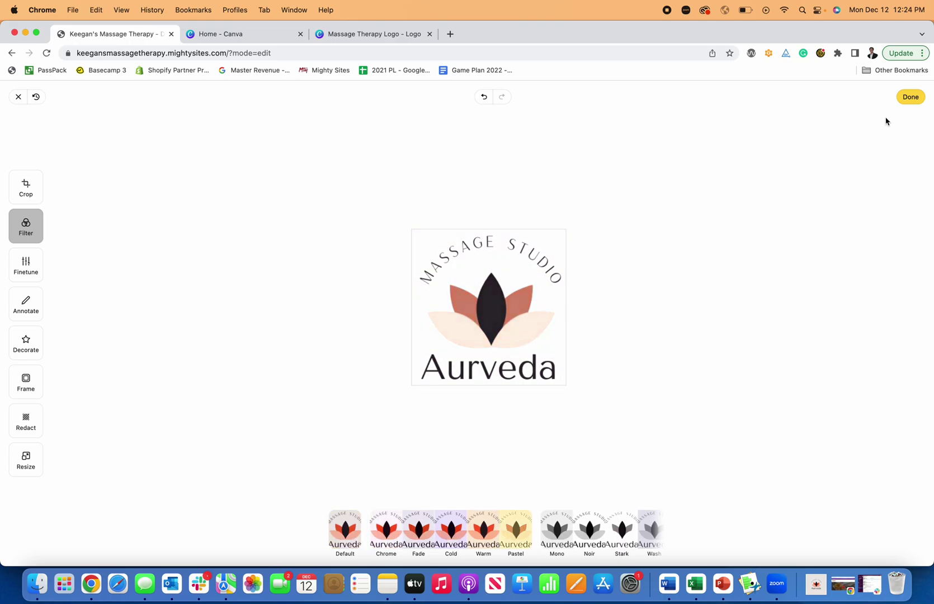
Step: Finish editing and save the Pastel Aurveda logo to the site header, closing the logo settings
{"action": "left_click", "coordinate": [908, 97]}
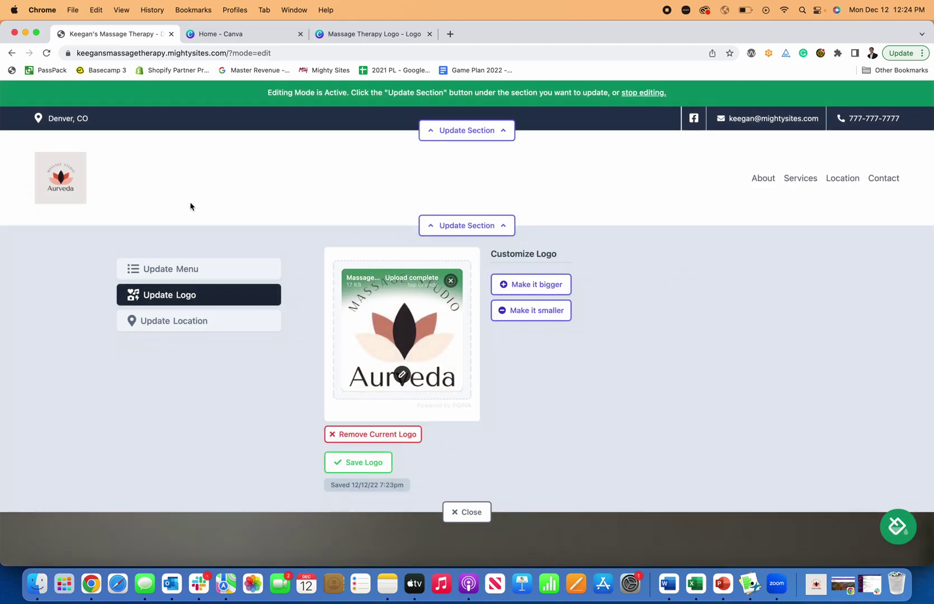
{"action": "left_click", "coordinate": [371, 464]}
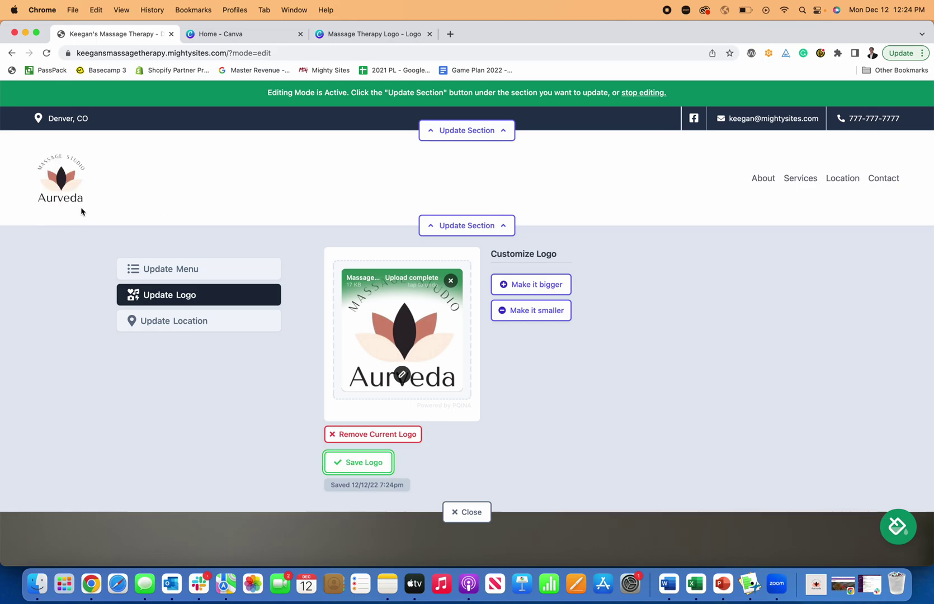
{"action": "left_click", "coordinate": [479, 510]}
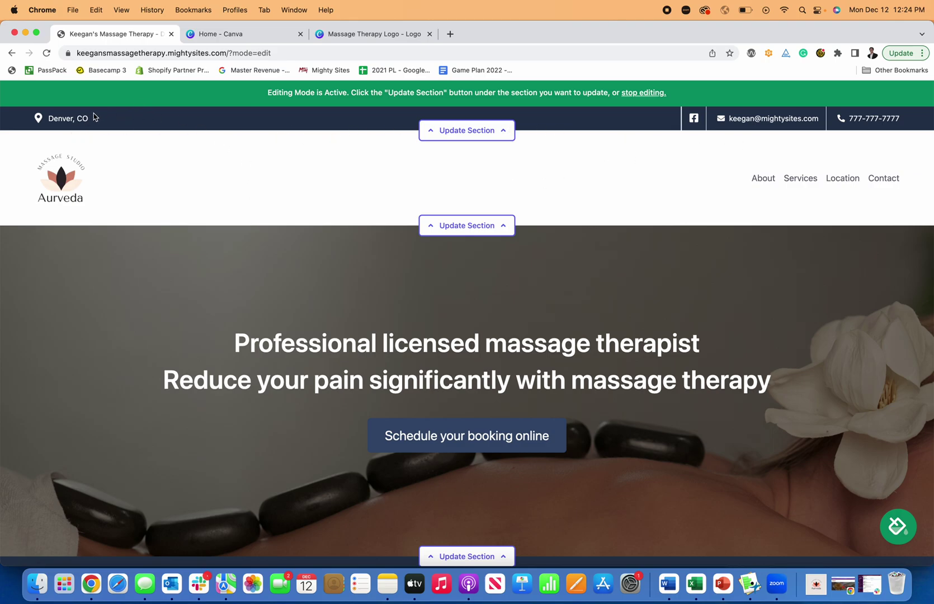
Step: Review the top contact bar's business location details, then collapse that editor
{"action": "left_click", "coordinate": [495, 132]}
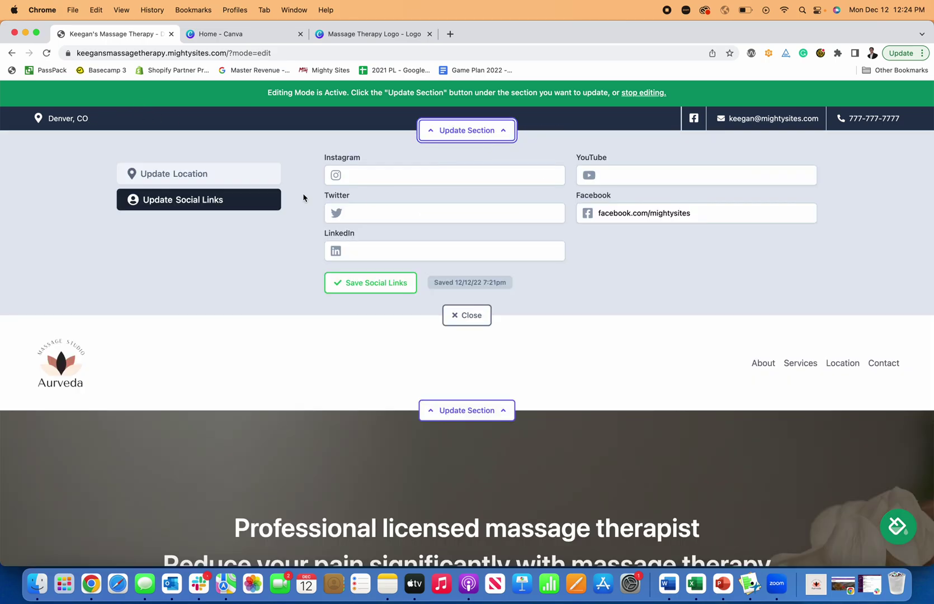
{"action": "left_click", "coordinate": [189, 184]}
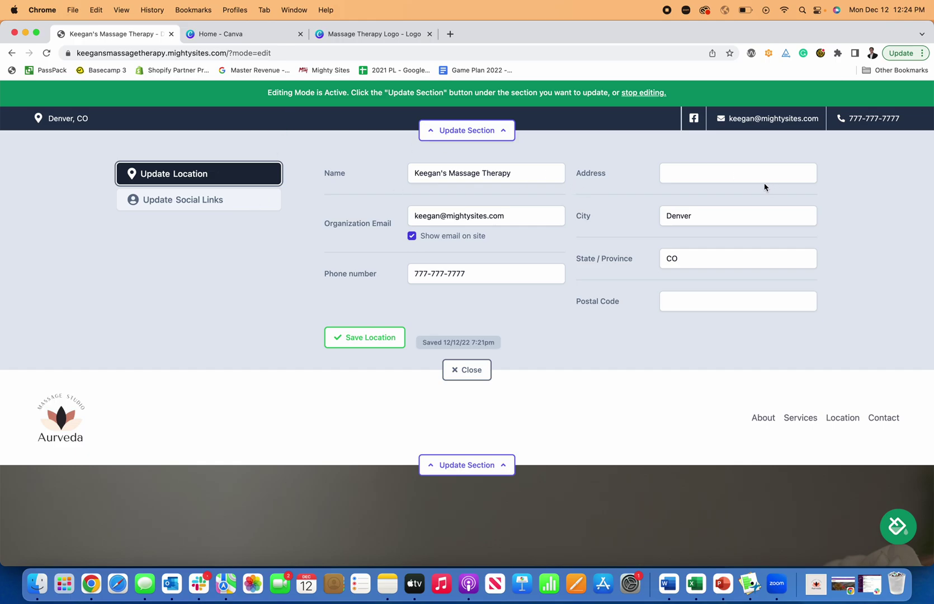
{"action": "left_click", "coordinate": [501, 132]}
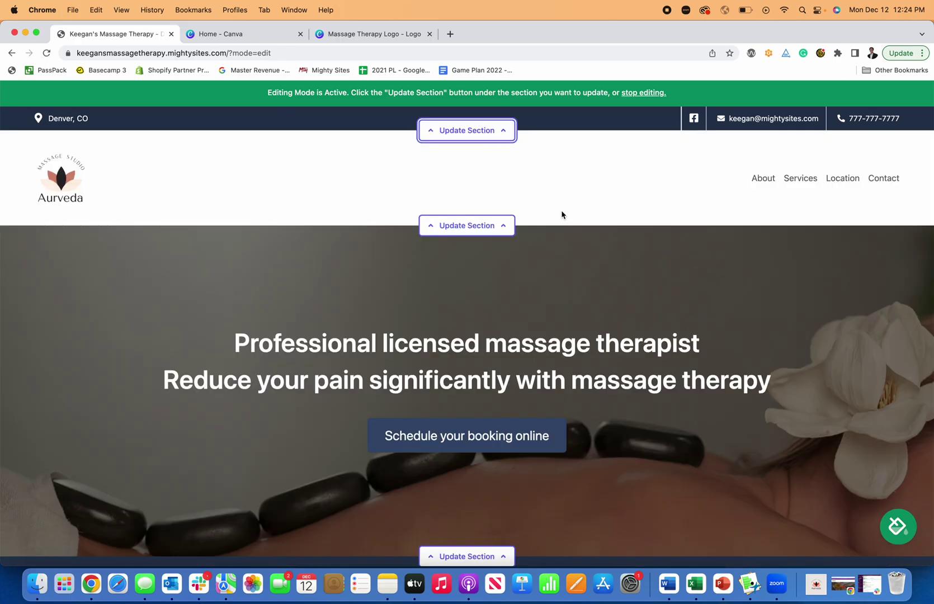
Step: Open the Update Section form for the hero section below
{"action": "scroll", "coordinate": [576, 216], "scroll_direction": "down", "scroll_amount": 3}
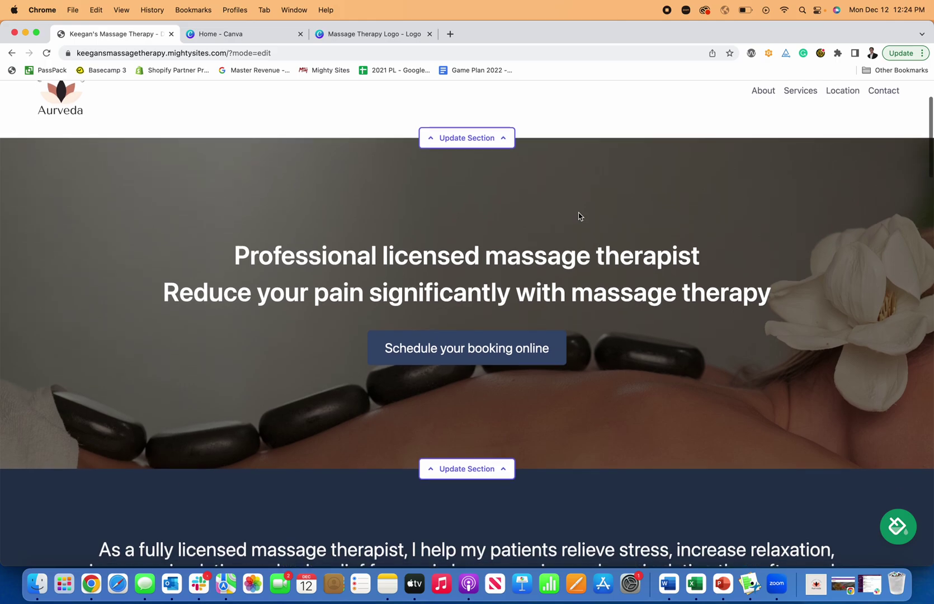
{"action": "scroll", "coordinate": [586, 228], "scroll_direction": "up", "scroll_amount": 1}
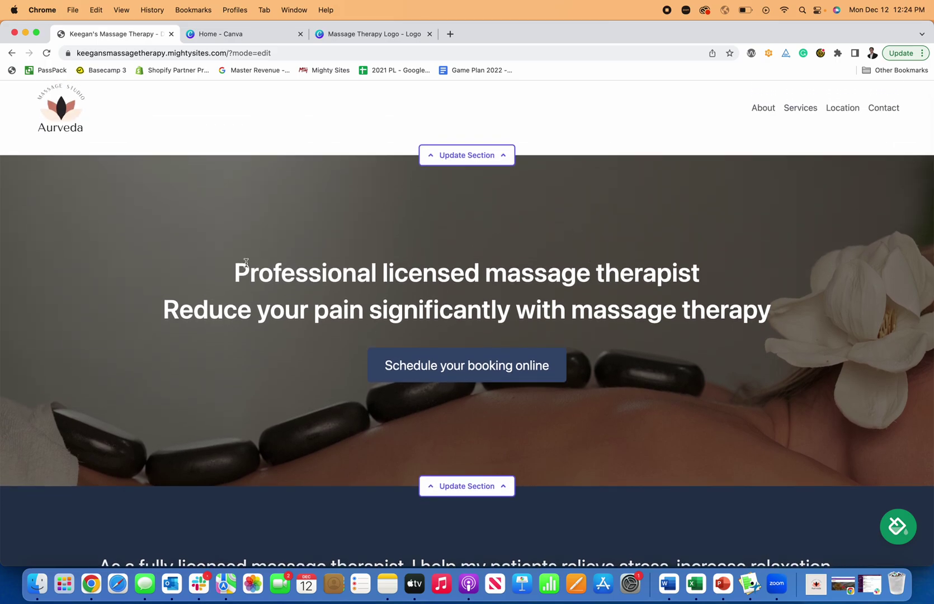
{"action": "scroll", "coordinate": [720, 293], "scroll_direction": "down", "scroll_amount": 2}
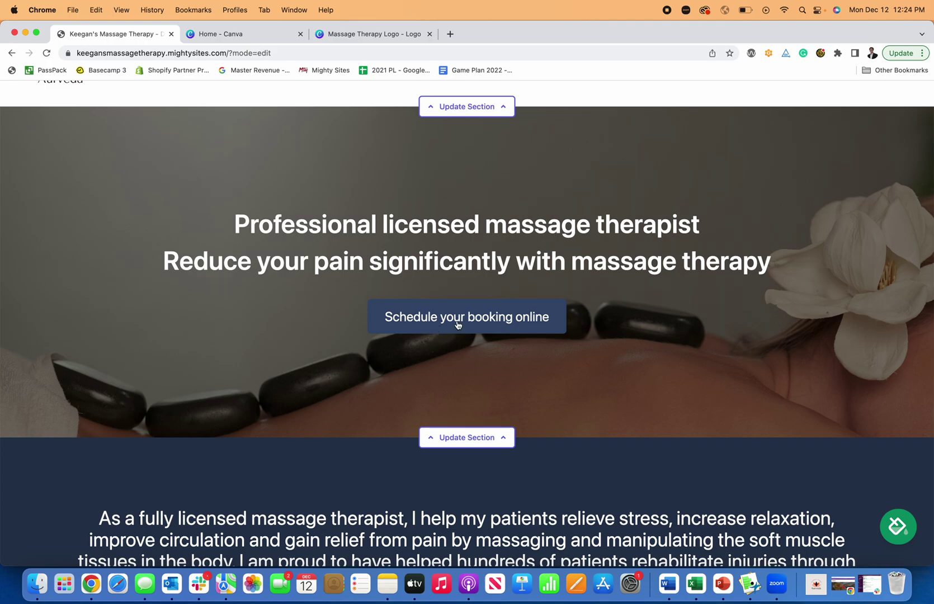
{"action": "scroll", "coordinate": [476, 323], "scroll_direction": "down", "scroll_amount": 2}
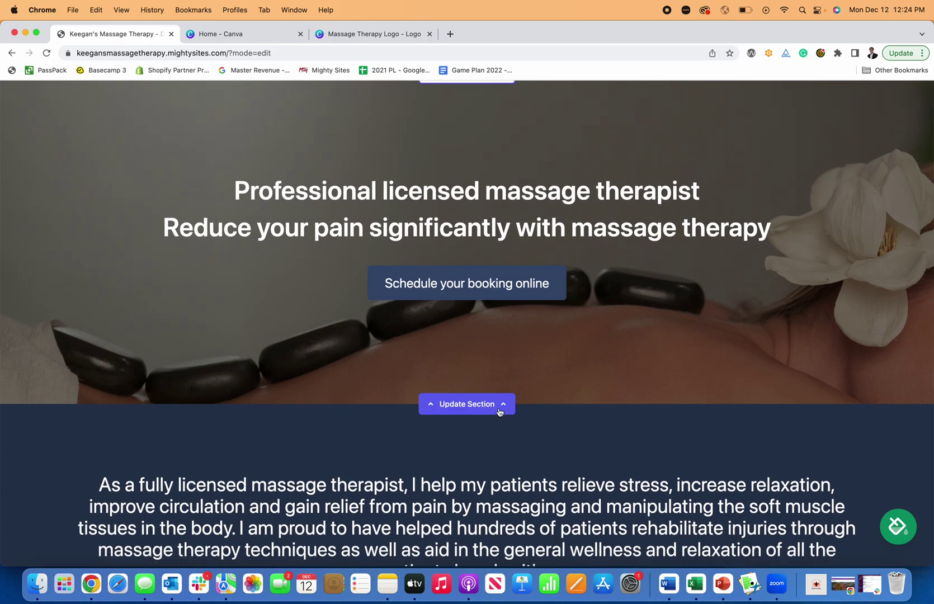
{"action": "left_click", "coordinate": [487, 410]}
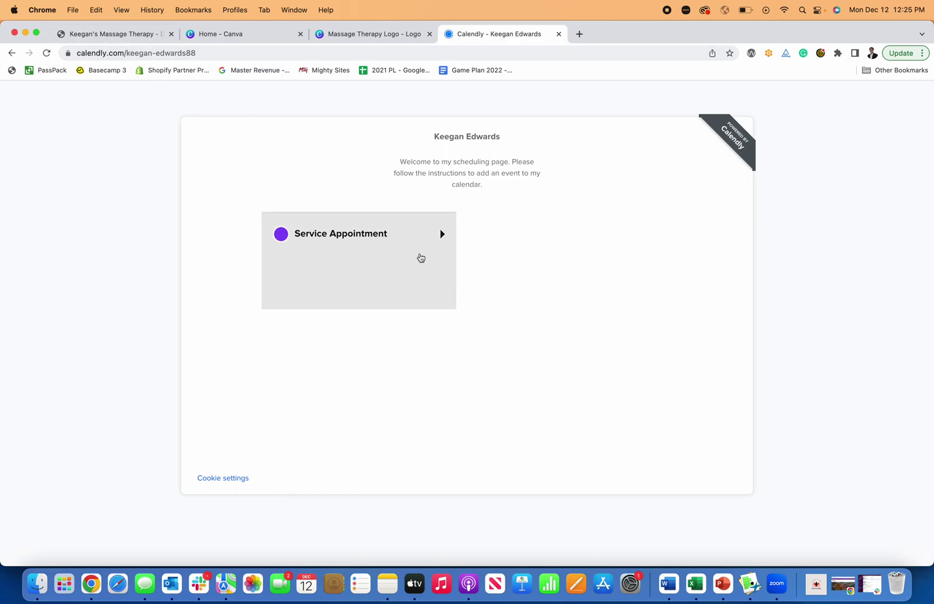
Step: Preview the Service Appointment calendar, copy the Calendly page URL, and return to Keegan's Massage Therapy editor
{"action": "left_click", "coordinate": [419, 255]}
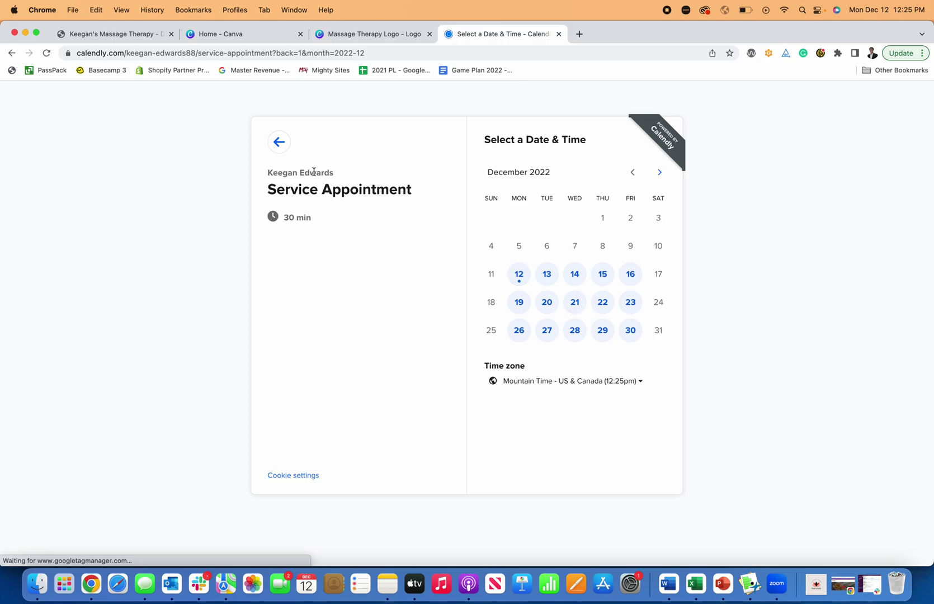
{"action": "left_click", "coordinate": [283, 148]}
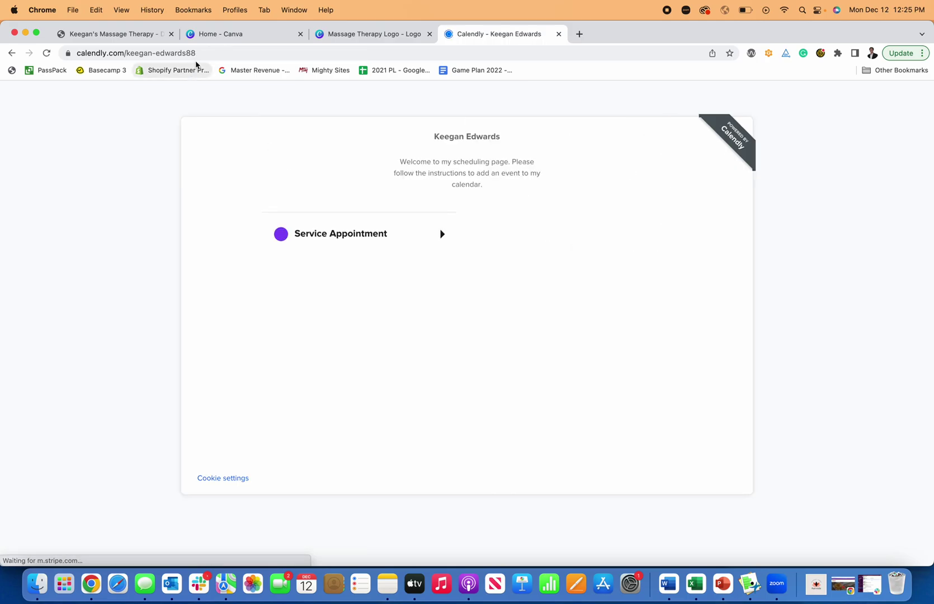
{"action": "left_click", "coordinate": [205, 54]}
{"action": "key", "text": "super+c"}
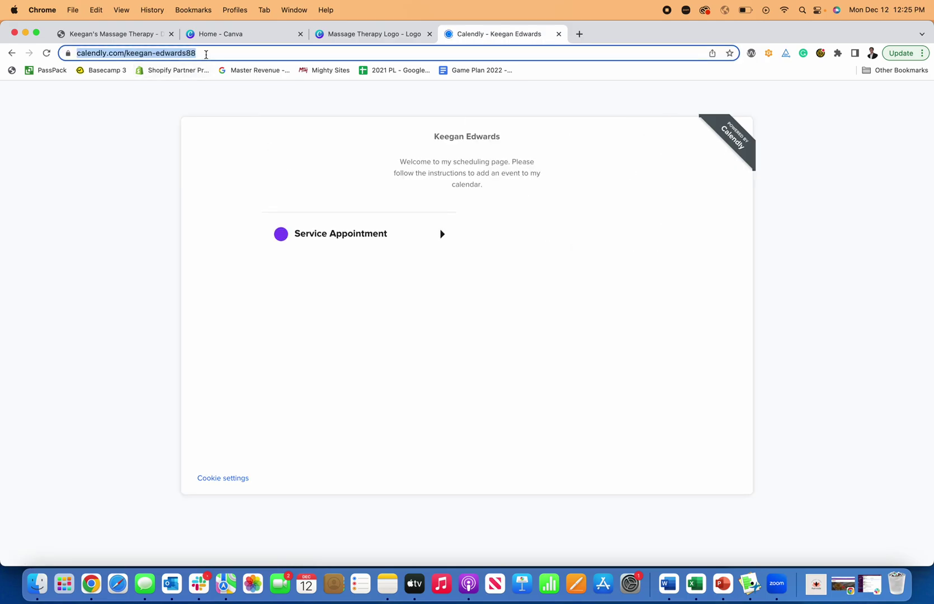
{"action": "left_click", "coordinate": [137, 35]}
Step: Change the hero button's label to 'Schedule Appointment'
{"action": "scroll", "coordinate": [481, 184], "scroll_direction": "down", "scroll_amount": 3}
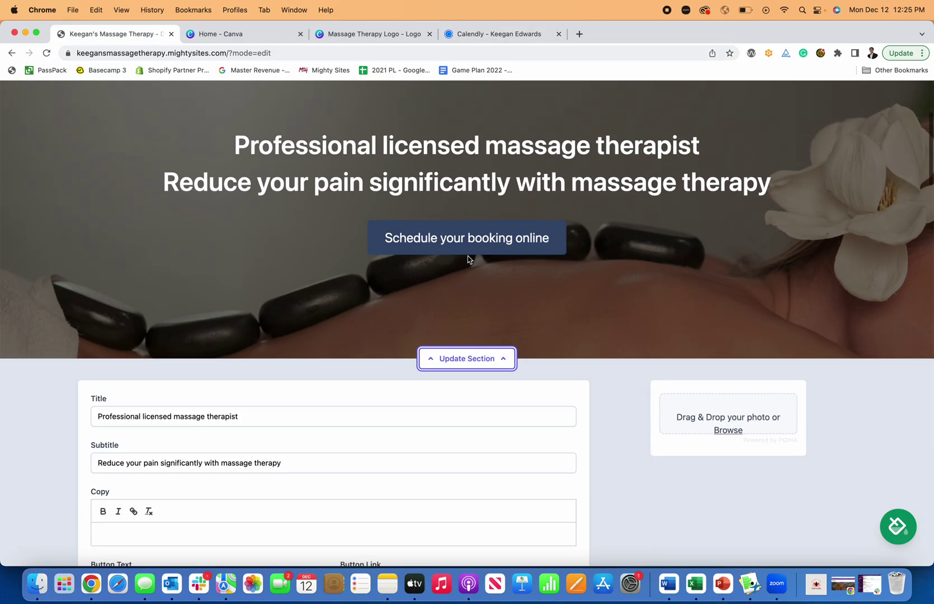
{"action": "scroll", "coordinate": [283, 365], "scroll_direction": "down", "scroll_amount": 2}
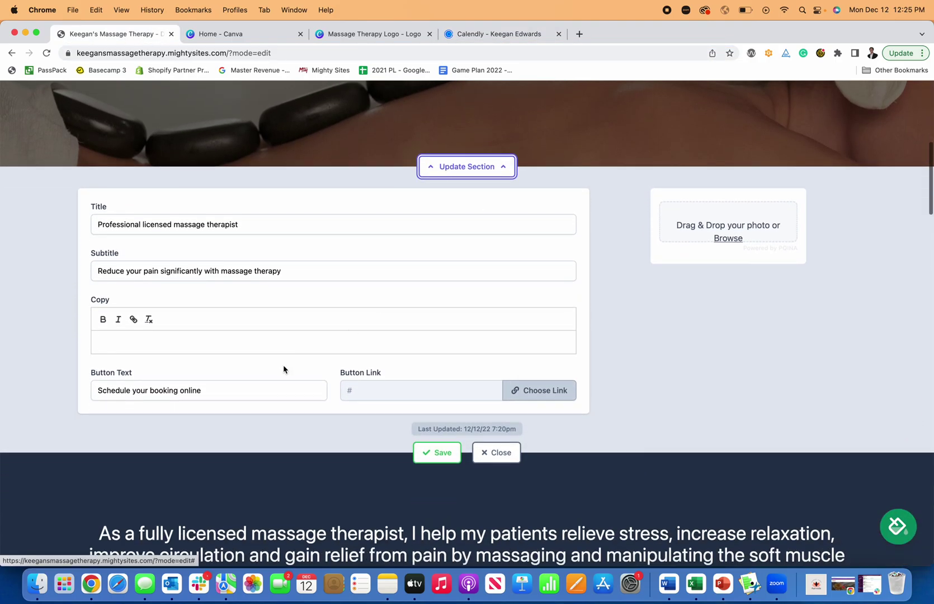
{"action": "left_click_drag", "start_coordinate": [234, 388], "coordinate": [100, 394]}
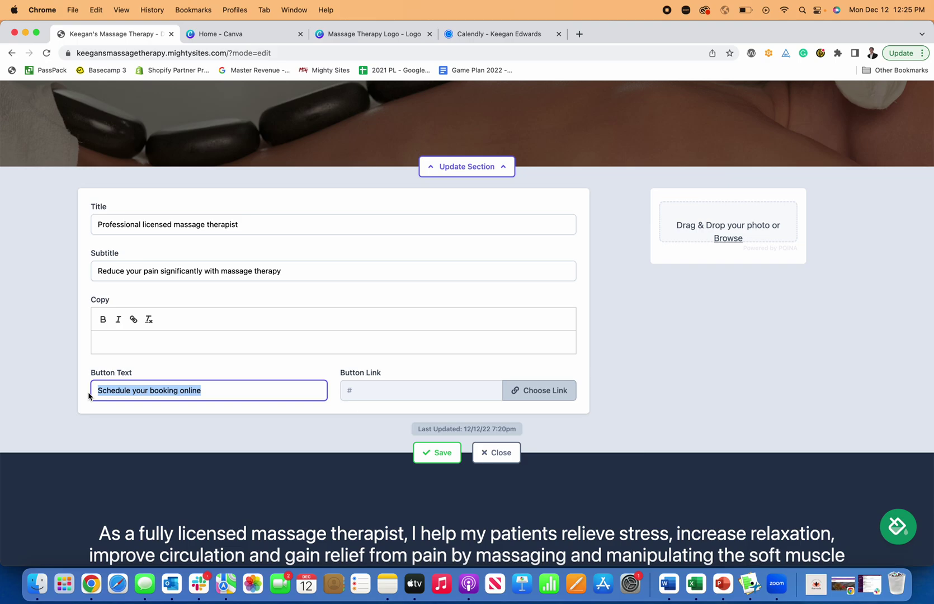
{"action": "type", "text": "Schedule Appointment"}
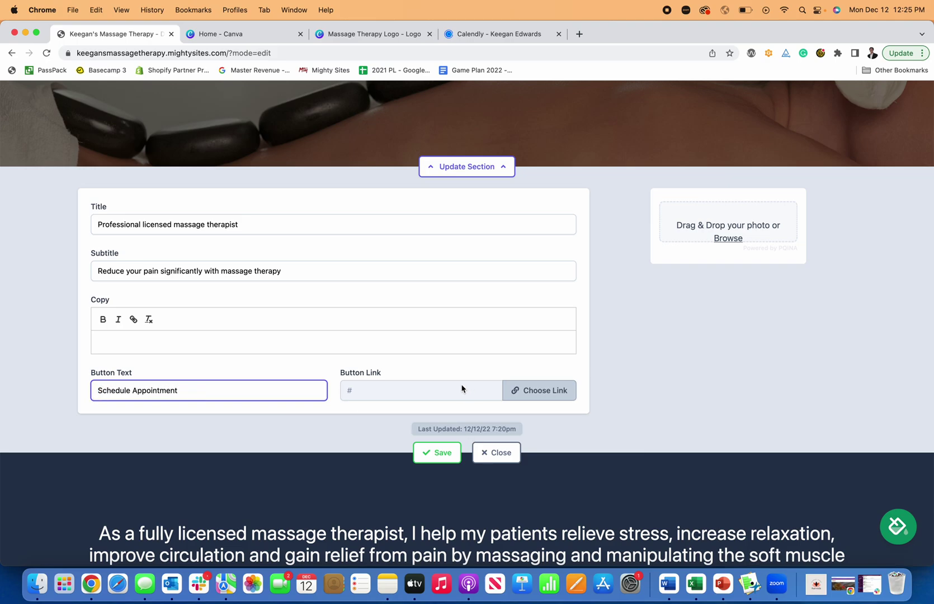
Step: Link the button to Another Website using the pasted Calendly URL, and save the hero section
{"action": "left_click", "coordinate": [538, 390]}
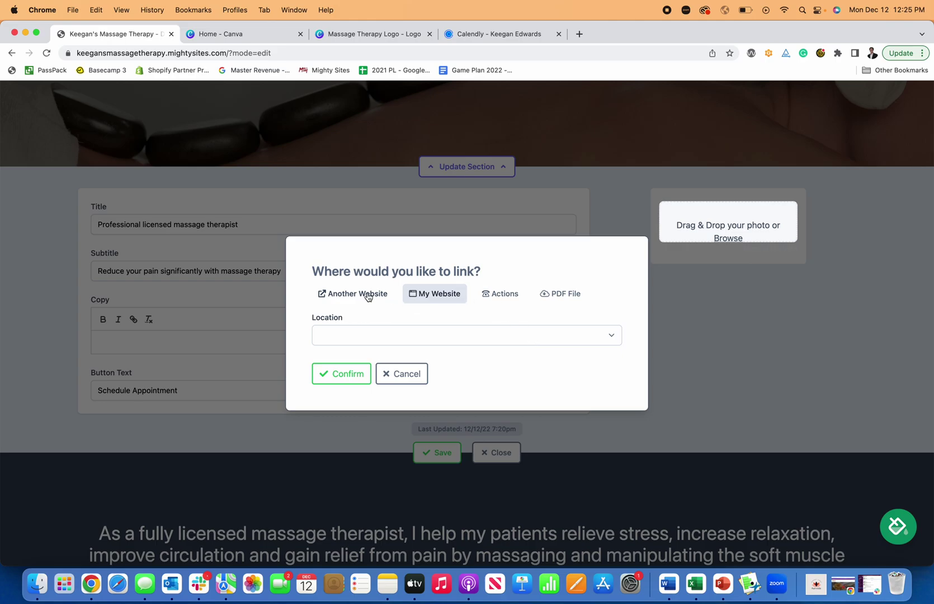
{"action": "left_click", "coordinate": [369, 297]}
{"action": "left_click", "coordinate": [396, 338]}
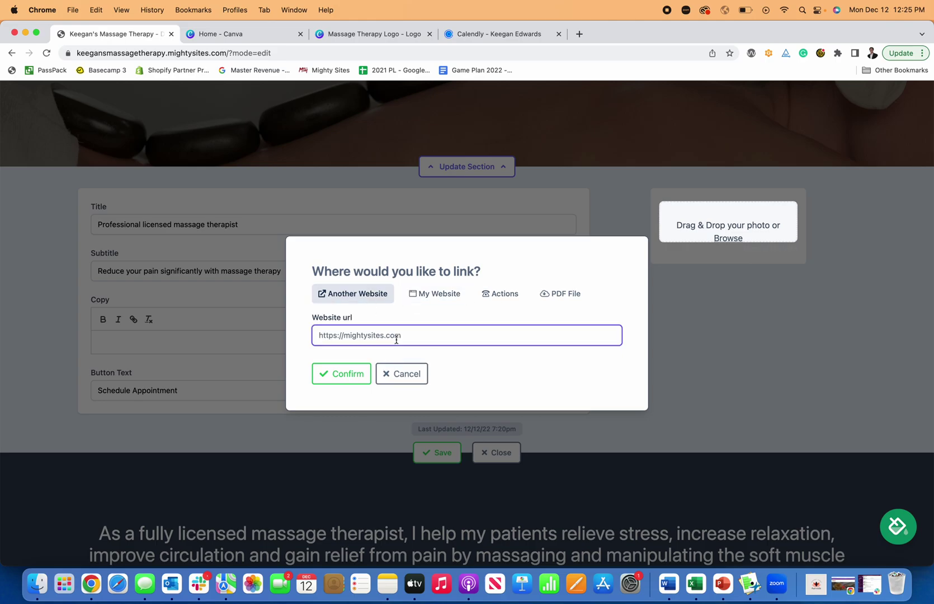
{"action": "key", "text": "super+v"}
{"action": "left_click", "coordinate": [340, 373]}
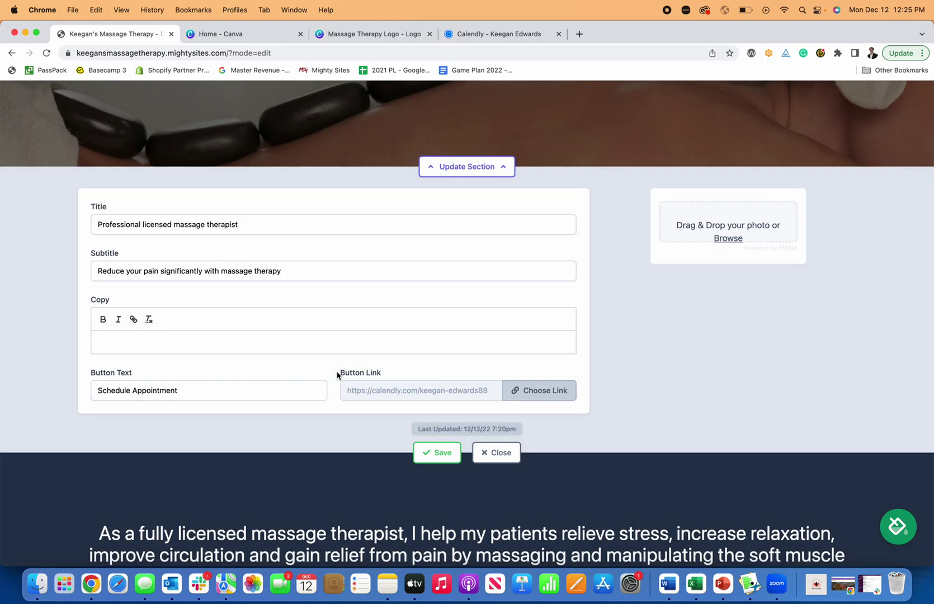
{"action": "left_click", "coordinate": [441, 453]}
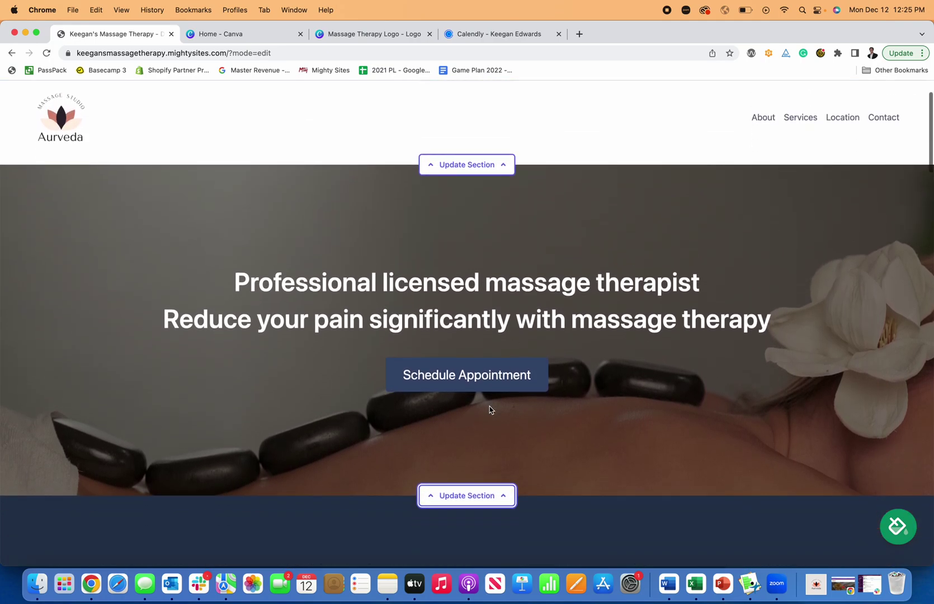
Step: Test that the Schedule Appointment button opens Calendly, then go back to the site editor
{"action": "left_click", "coordinate": [469, 375]}
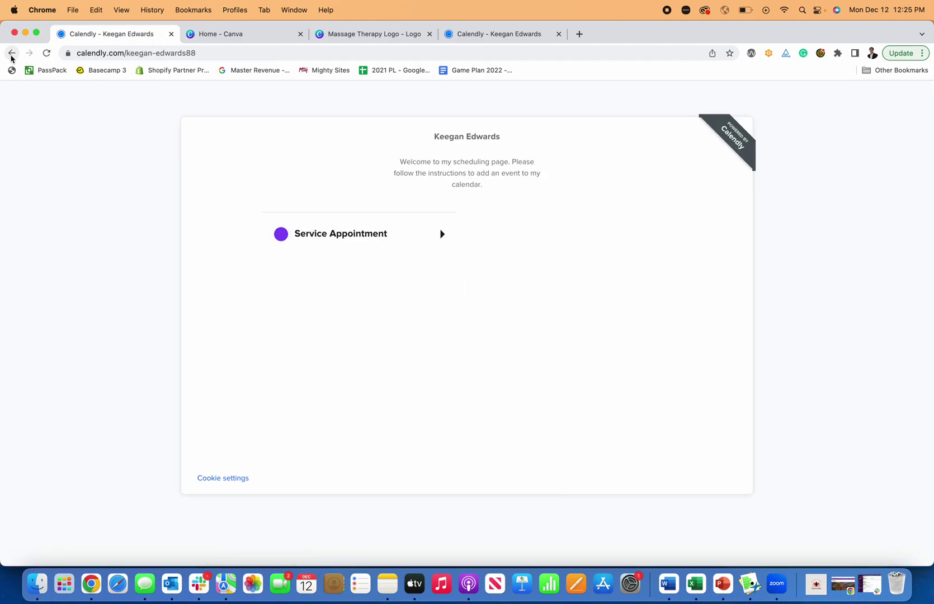
{"action": "left_click", "coordinate": [11, 52]}
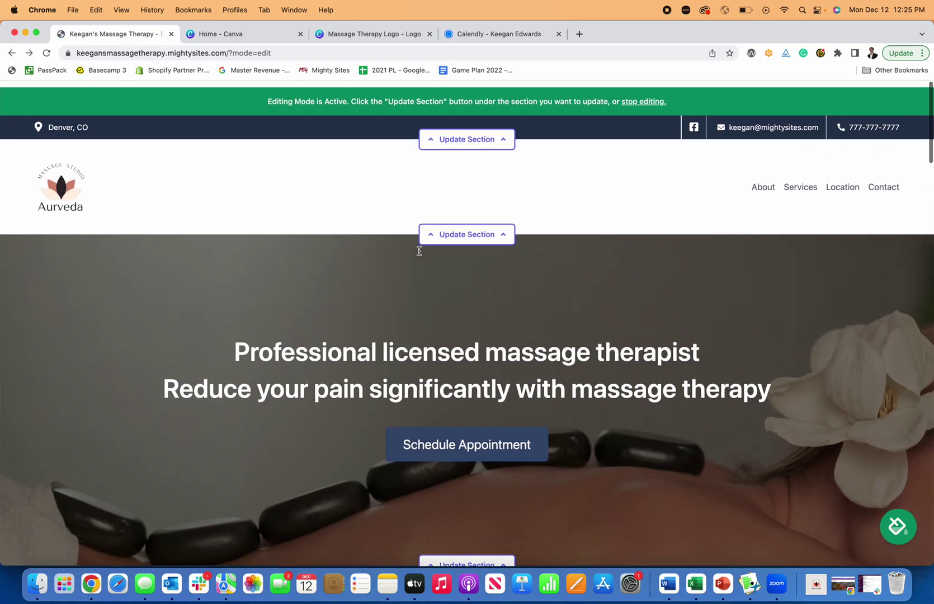
{"action": "scroll", "coordinate": [419, 251], "scroll_direction": "down", "scroll_amount": 1}
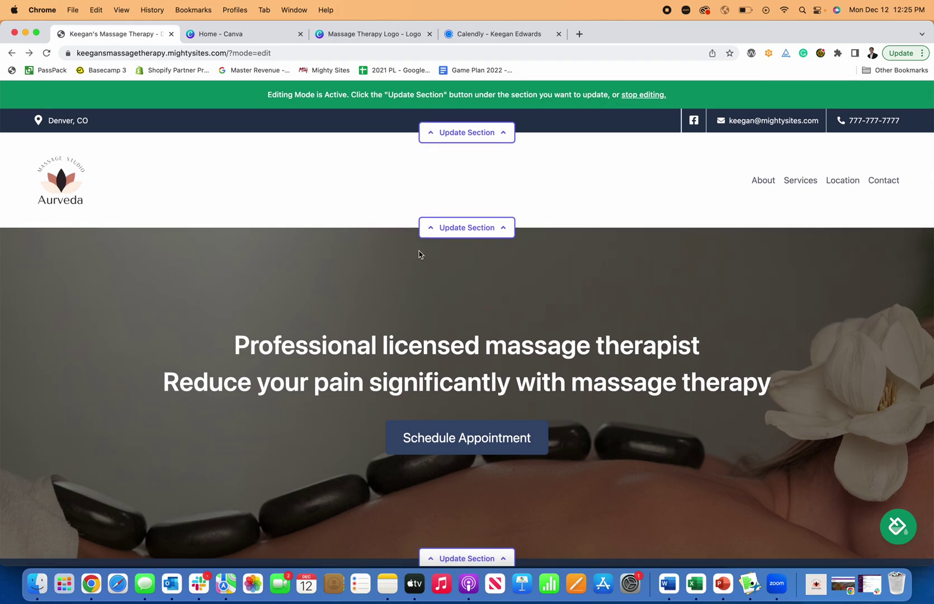
{"action": "scroll", "coordinate": [436, 260], "scroll_direction": "down", "scroll_amount": 5}
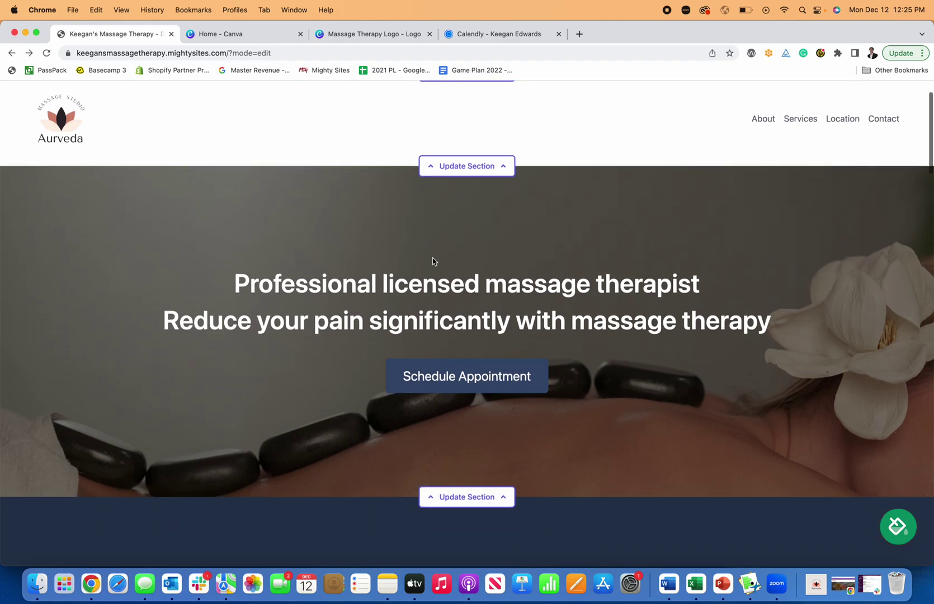
{"action": "scroll", "coordinate": [495, 375], "scroll_direction": "down", "scroll_amount": 5}
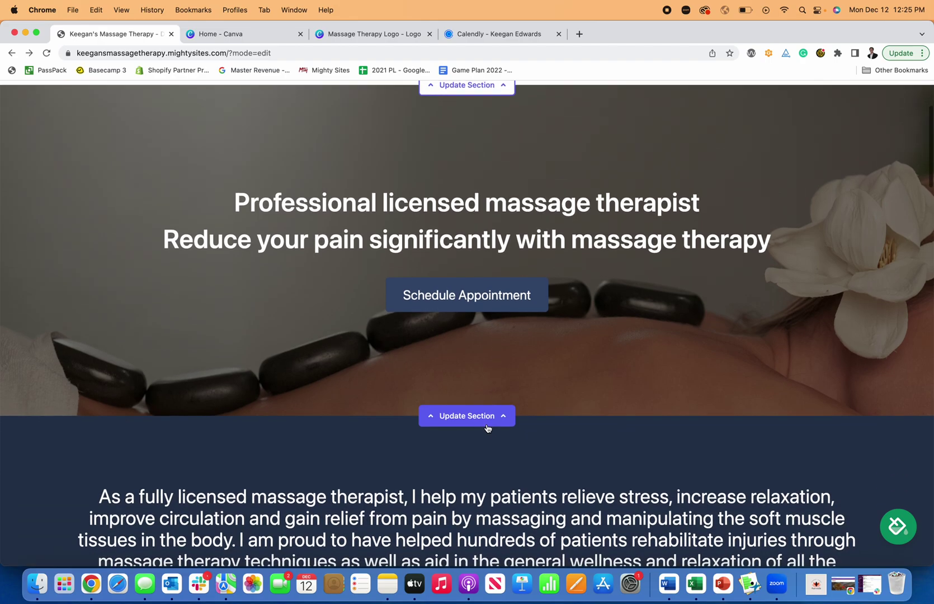
Step: Change the hero button's link to Actions > Click to Call and confirm it
{"action": "left_click", "coordinate": [494, 415]}
{"action": "scroll", "coordinate": [494, 411], "scroll_direction": "down", "scroll_amount": 5}
{"action": "scroll", "coordinate": [479, 414], "scroll_direction": "down", "scroll_amount": 5}
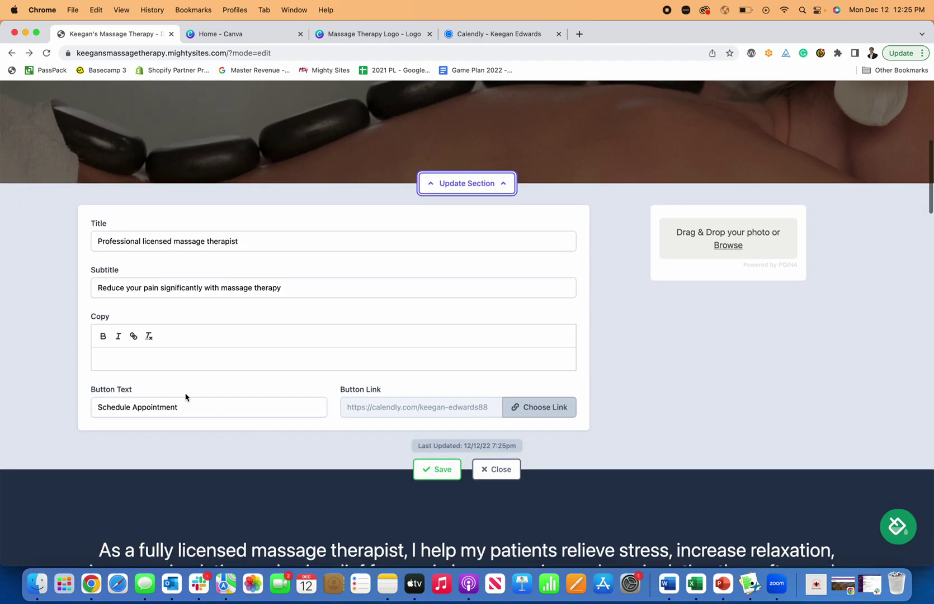
{"action": "left_click", "coordinate": [503, 409]}
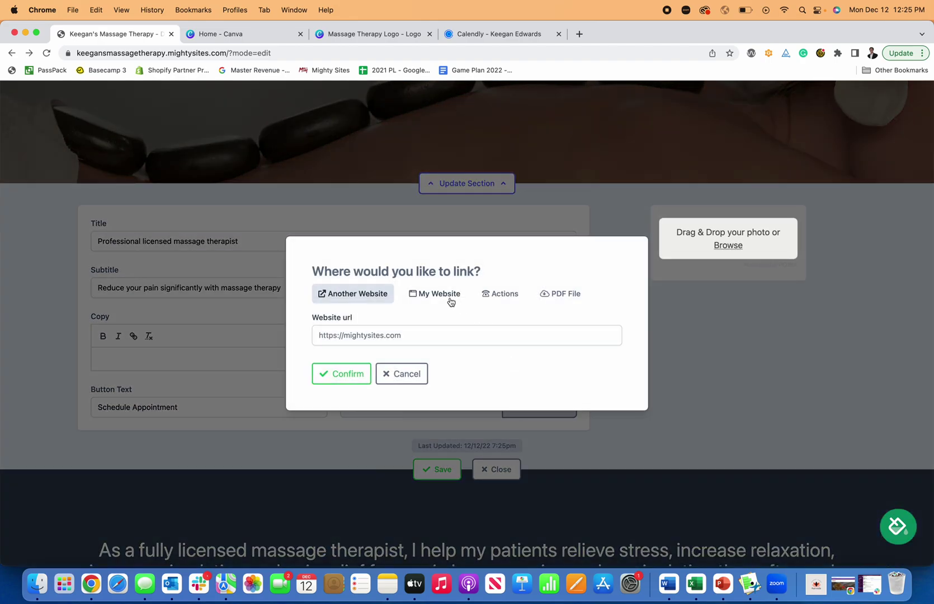
{"action": "left_click", "coordinate": [439, 295]}
{"action": "left_click", "coordinate": [505, 295]}
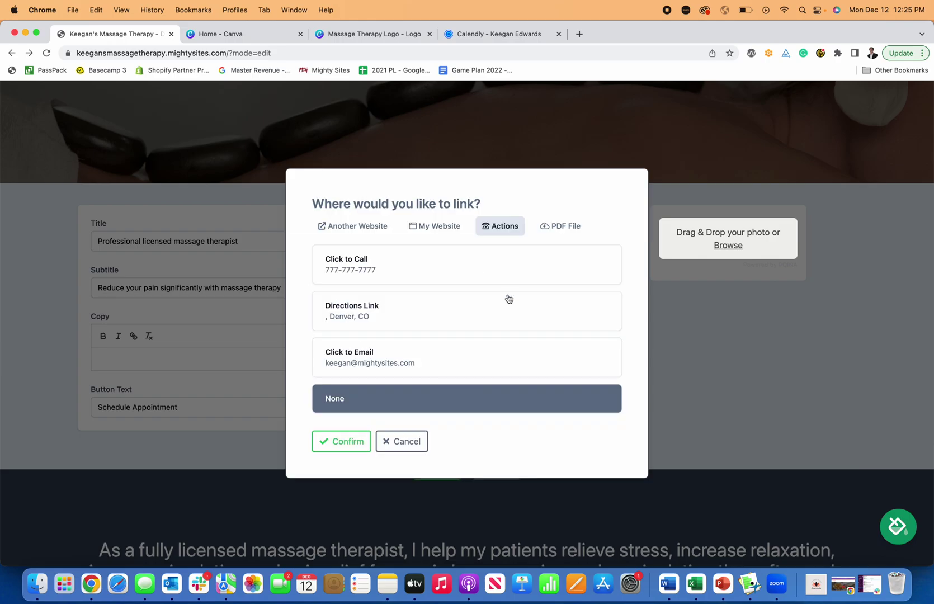
{"action": "left_click", "coordinate": [389, 279]}
{"action": "left_click", "coordinate": [358, 441]}
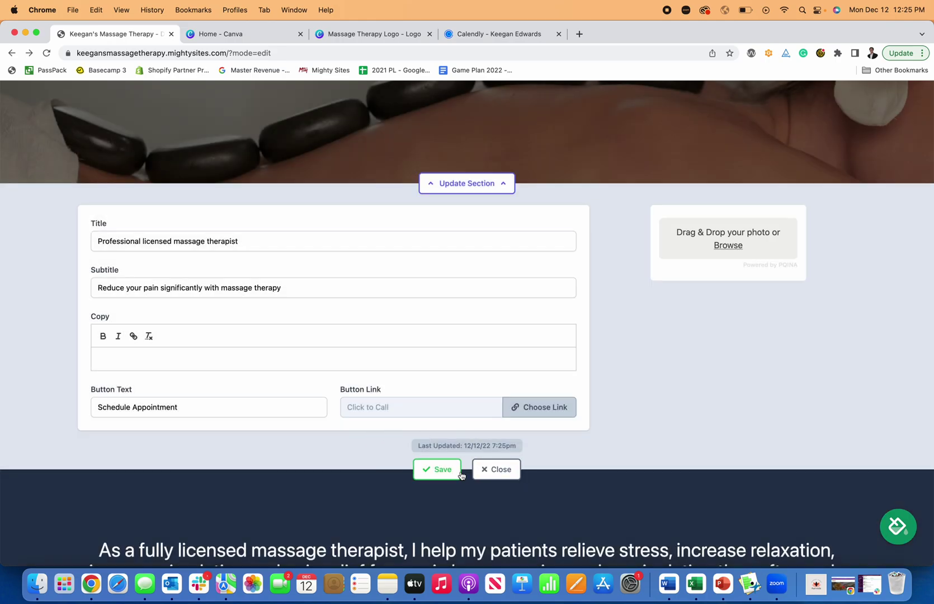
Step: Save the hero section with the click-to-call link and close its form
{"action": "left_click", "coordinate": [438, 470]}
{"action": "left_click", "coordinate": [499, 470]}
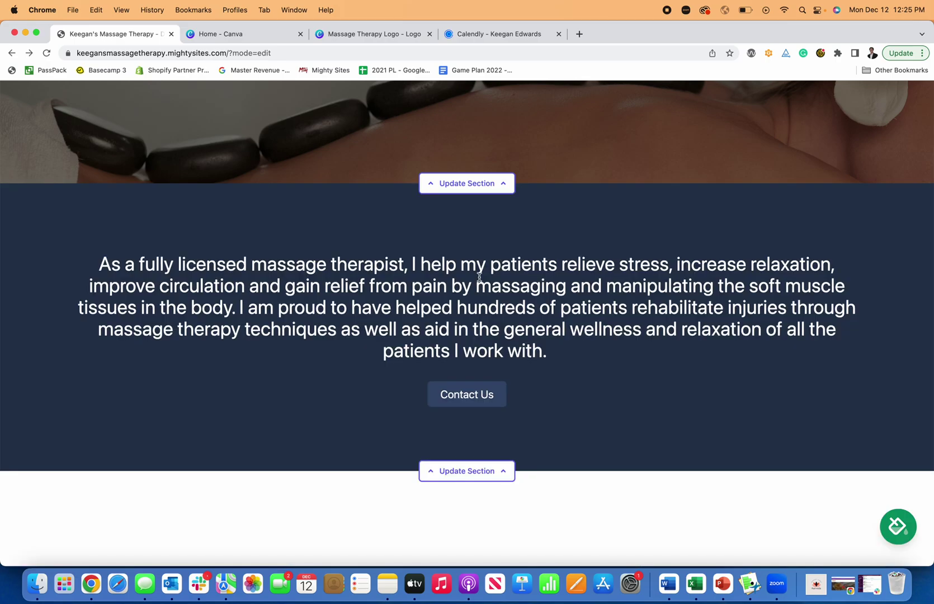
{"action": "scroll", "coordinate": [479, 277], "scroll_direction": "up", "scroll_amount": 5}
{"action": "scroll", "coordinate": [479, 376], "scroll_direction": "down", "scroll_amount": 8}
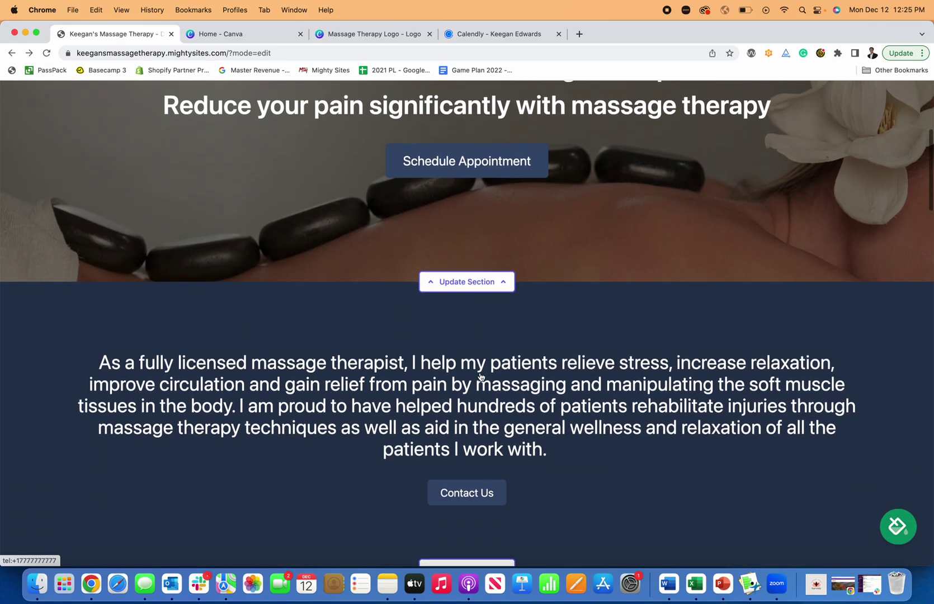
{"action": "scroll", "coordinate": [479, 376], "scroll_direction": "up", "scroll_amount": 1}
{"action": "scroll", "coordinate": [480, 375], "scroll_direction": "down", "scroll_amount": 1}
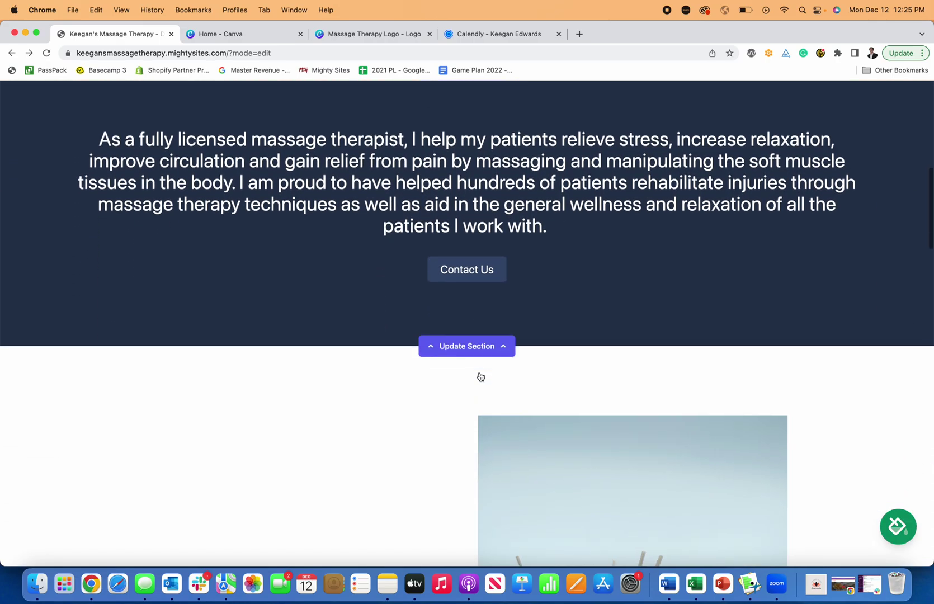
Step: Browse the Contact Us button's My Website, Actions and PDF link options, keeping Location & Hours
{"action": "left_click", "coordinate": [479, 342]}
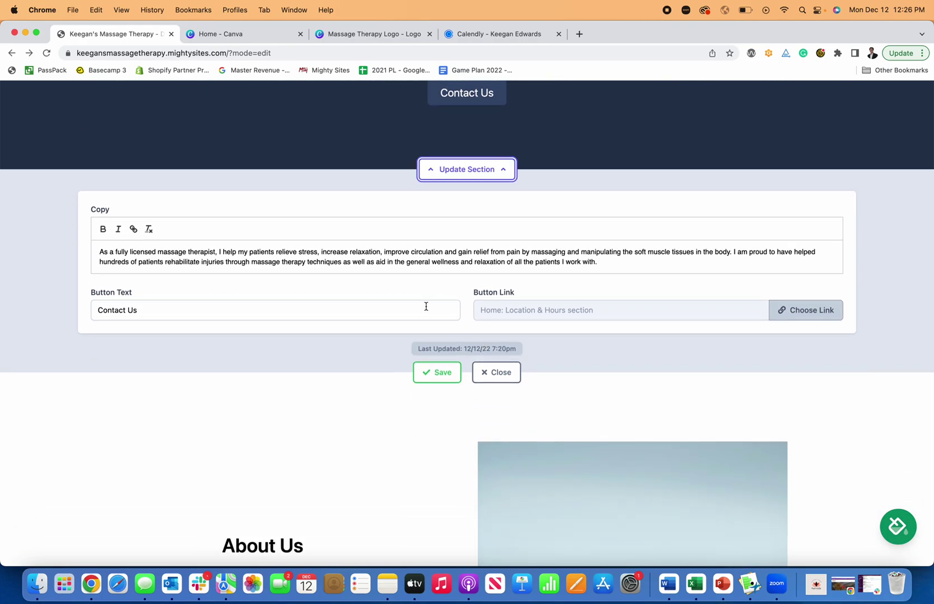
{"action": "left_click", "coordinate": [808, 312]}
{"action": "left_click", "coordinate": [407, 339]}
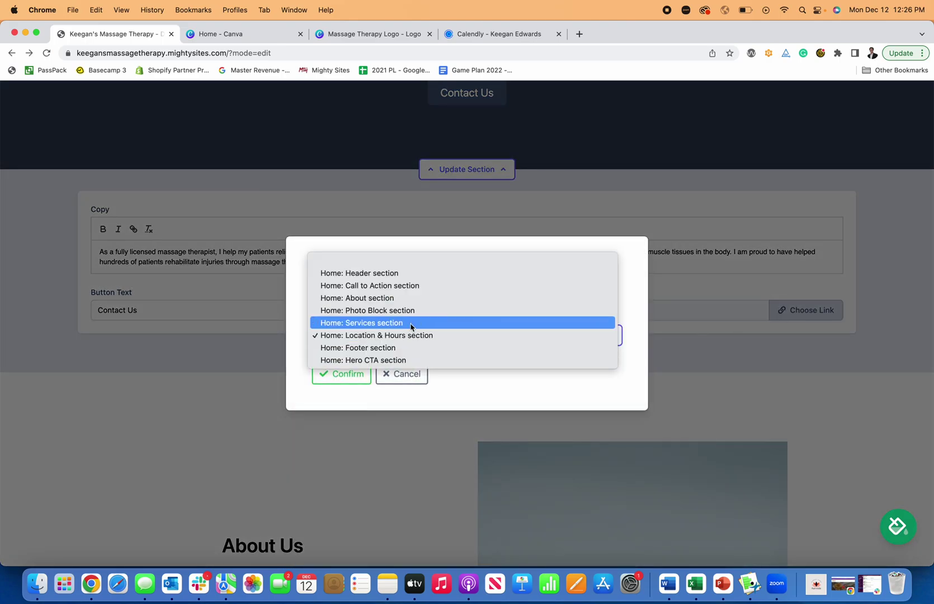
{"action": "left_click", "coordinate": [557, 381]}
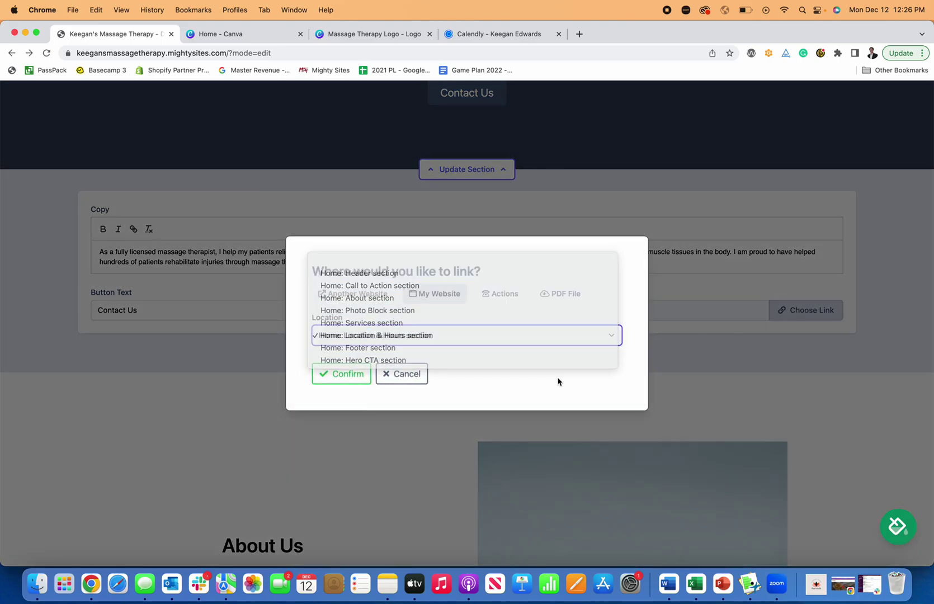
{"action": "left_click", "coordinate": [503, 296]}
{"action": "left_click", "coordinate": [564, 232]}
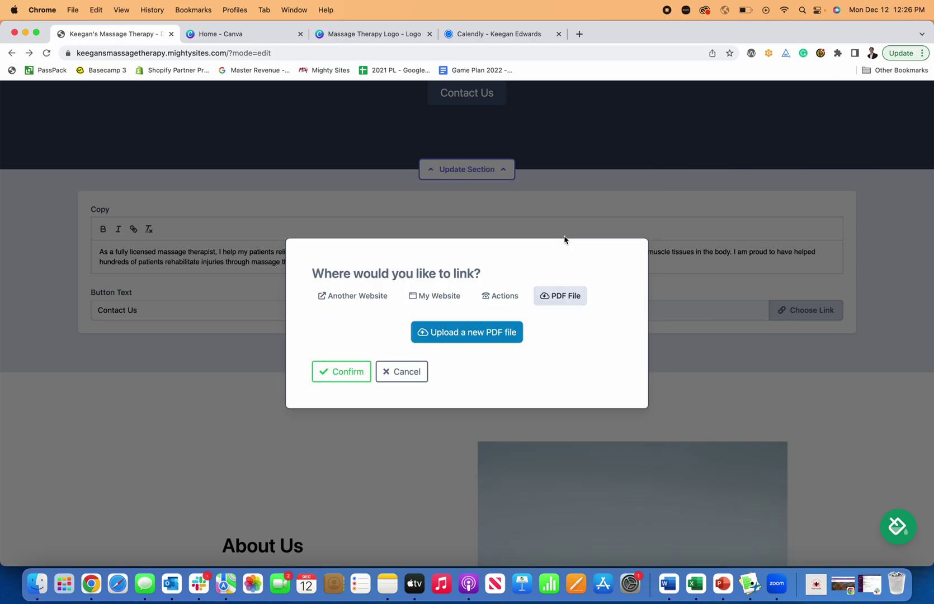
{"action": "left_click", "coordinate": [417, 374]}
Step: Retype the button label as 'See My Rates' and collapse the section form
{"action": "left_click", "coordinate": [221, 392]}
{"action": "type", "text": "S"}
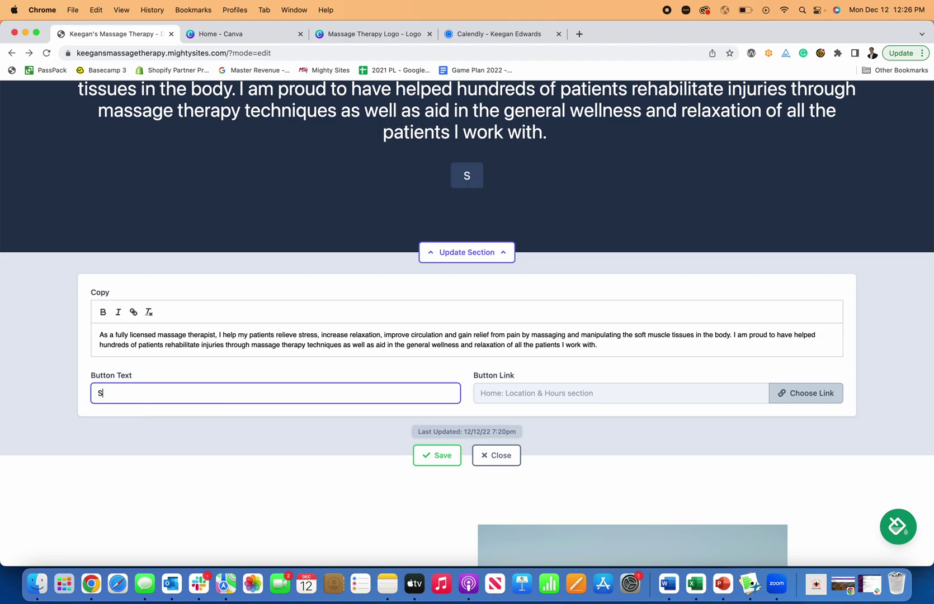
{"action": "type", "text": "ee My Rates"}
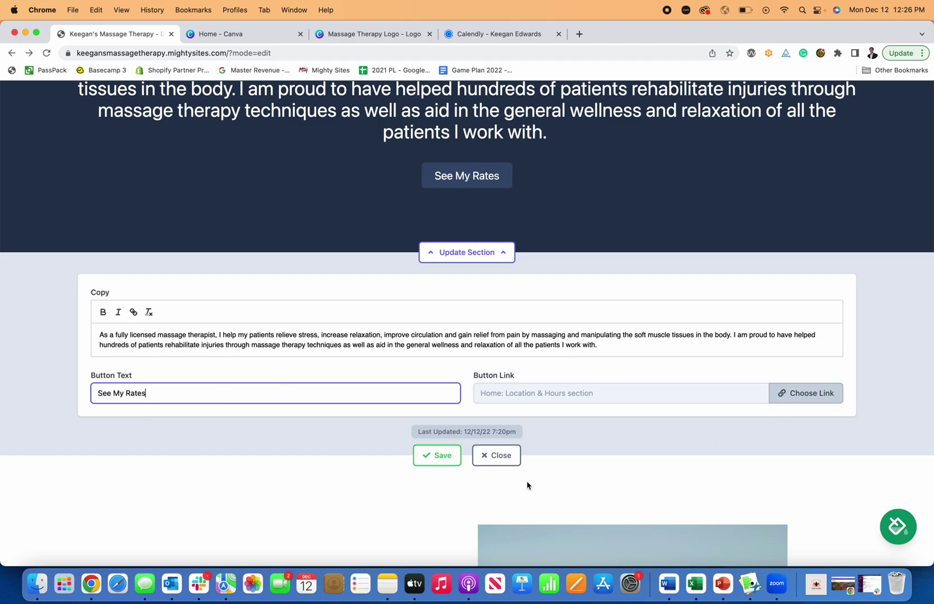
{"action": "scroll", "coordinate": [543, 436], "scroll_direction": "up", "scroll_amount": 3}
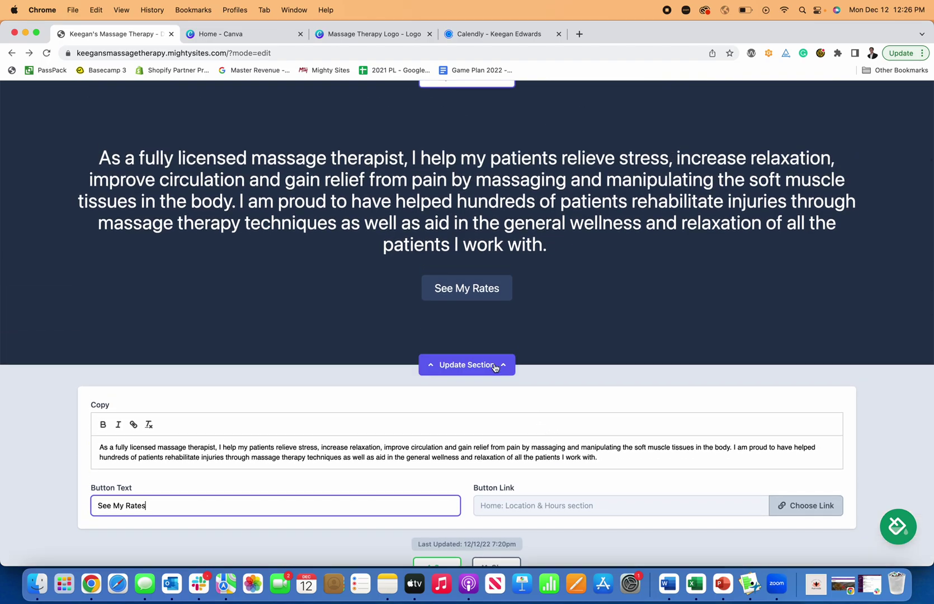
{"action": "left_click", "coordinate": [495, 365]}
Step: Scroll down the page to the About Us section
{"action": "scroll", "coordinate": [503, 300], "scroll_direction": "up", "scroll_amount": 6}
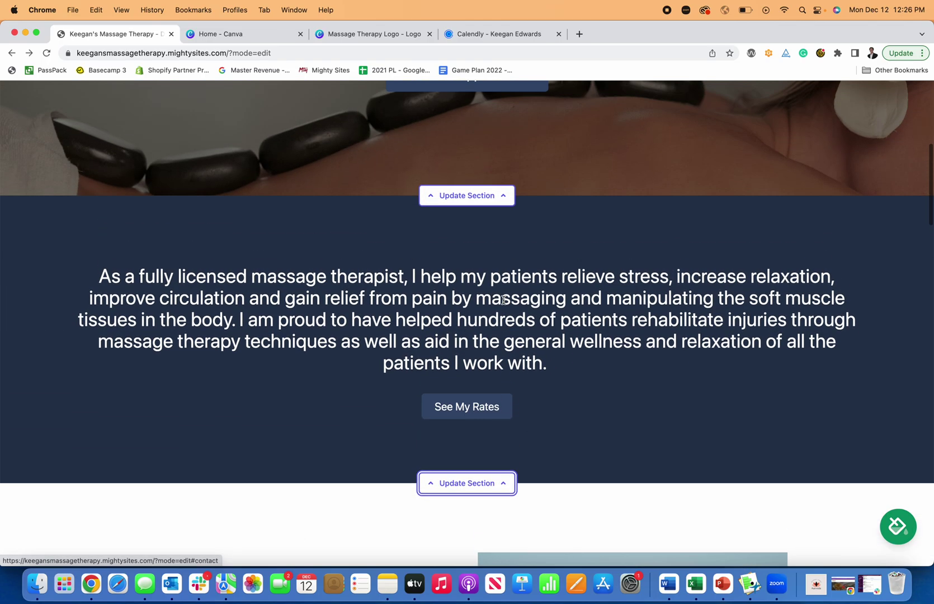
{"action": "scroll", "coordinate": [506, 313], "scroll_direction": "down", "scroll_amount": 4}
{"action": "scroll", "coordinate": [506, 306], "scroll_direction": "down", "scroll_amount": 5}
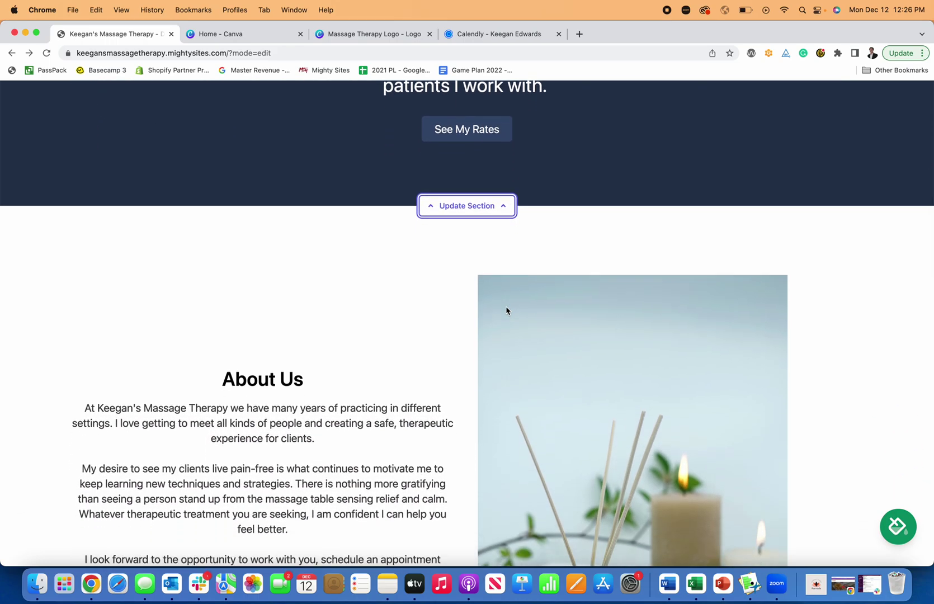
{"action": "scroll", "coordinate": [506, 311], "scroll_direction": "up", "scroll_amount": 9}
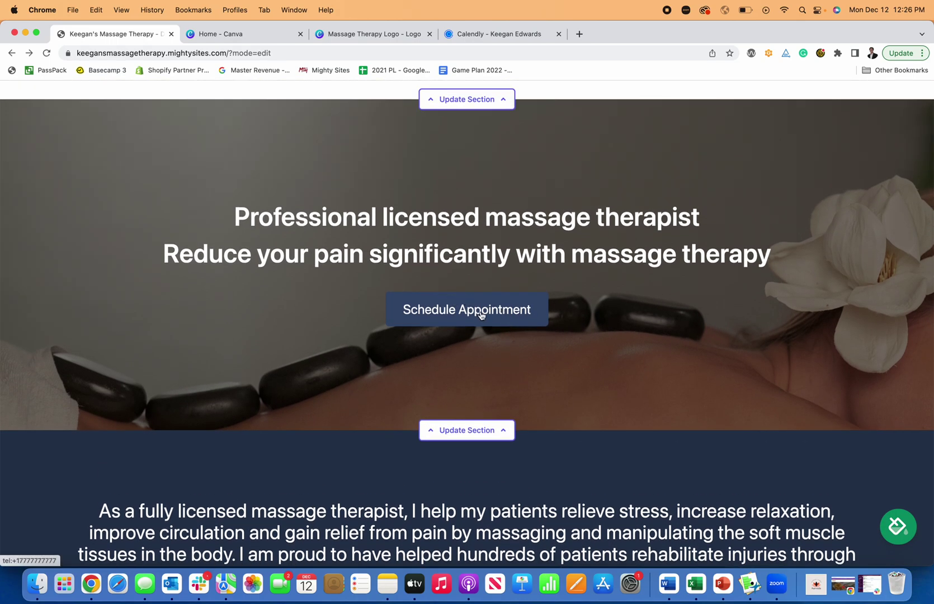
{"action": "scroll", "coordinate": [487, 314], "scroll_direction": "down", "scroll_amount": 5}
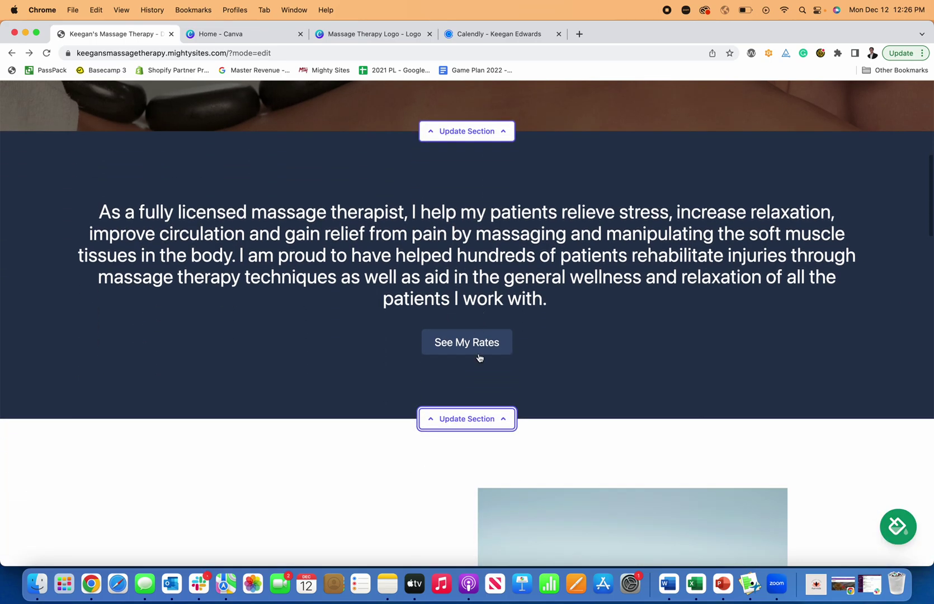
{"action": "scroll", "coordinate": [479, 356], "scroll_direction": "down", "scroll_amount": 2}
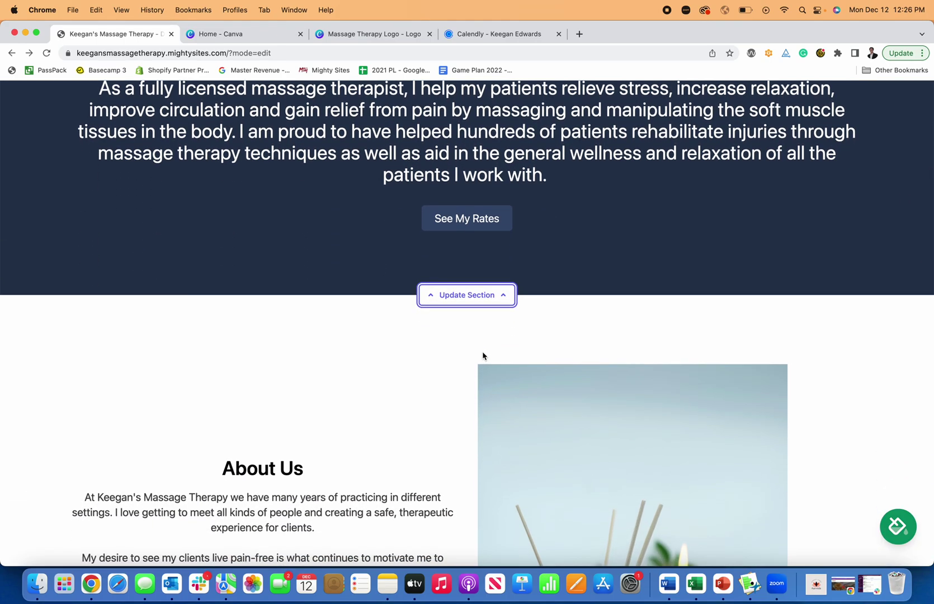
{"action": "scroll", "coordinate": [484, 354], "scroll_direction": "down", "scroll_amount": 1}
{"action": "scroll", "coordinate": [487, 349], "scroll_direction": "down", "scroll_amount": 2}
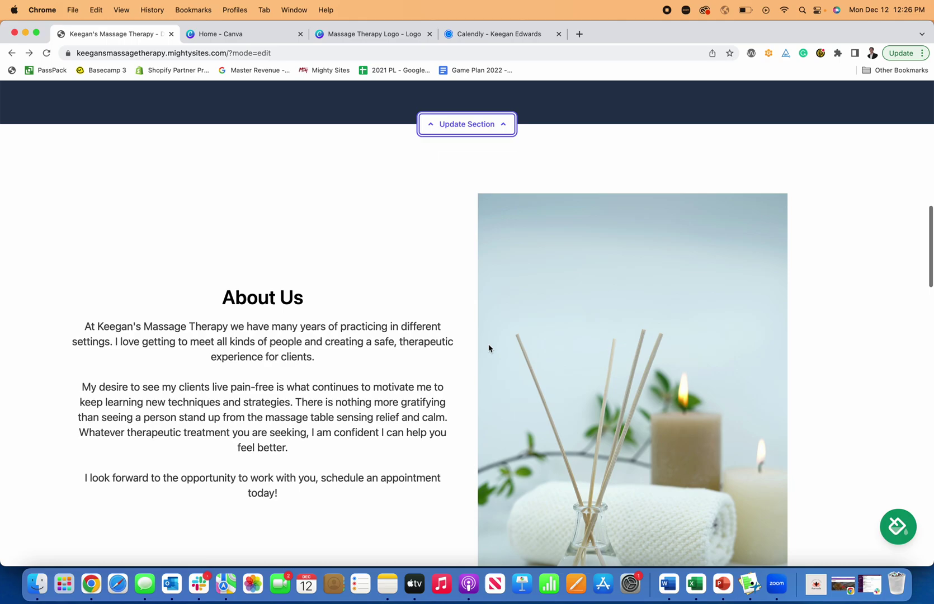
{"action": "scroll", "coordinate": [488, 348], "scroll_direction": "down", "scroll_amount": 1}
{"action": "scroll", "coordinate": [475, 348], "scroll_direction": "down", "scroll_amount": 3}
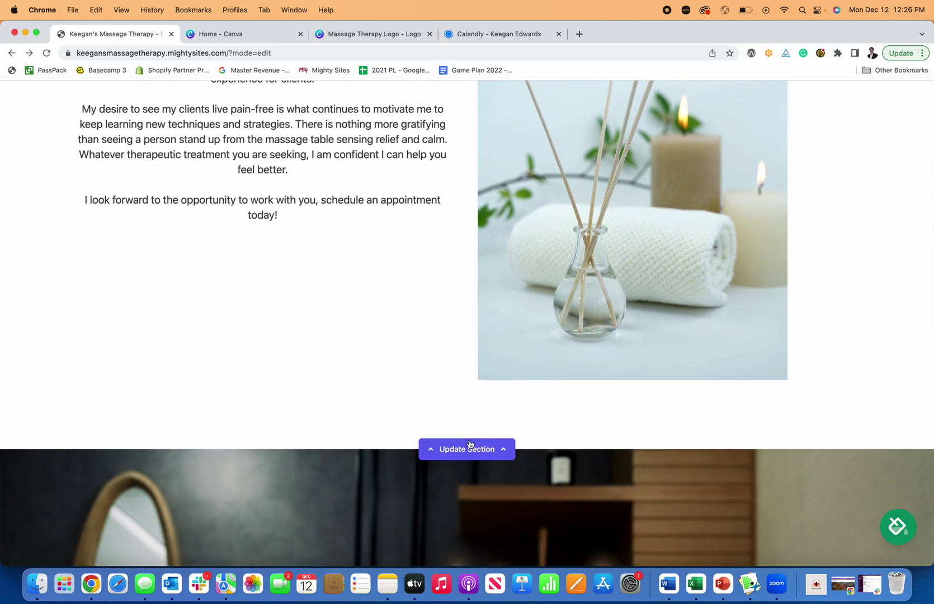
Step: Open the About Us section and start a new paragraph after 'today!' in its copy
{"action": "left_click", "coordinate": [475, 448]}
{"action": "scroll", "coordinate": [727, 363], "scroll_direction": "down", "scroll_amount": 4}
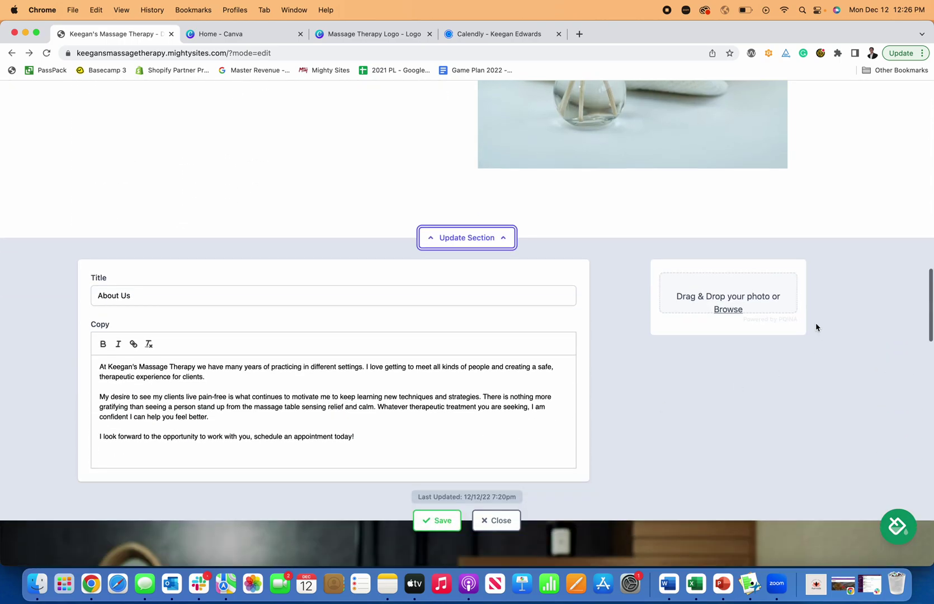
{"action": "scroll", "coordinate": [725, 311], "scroll_direction": "up", "scroll_amount": 6}
{"action": "scroll", "coordinate": [659, 321], "scroll_direction": "down", "scroll_amount": 7}
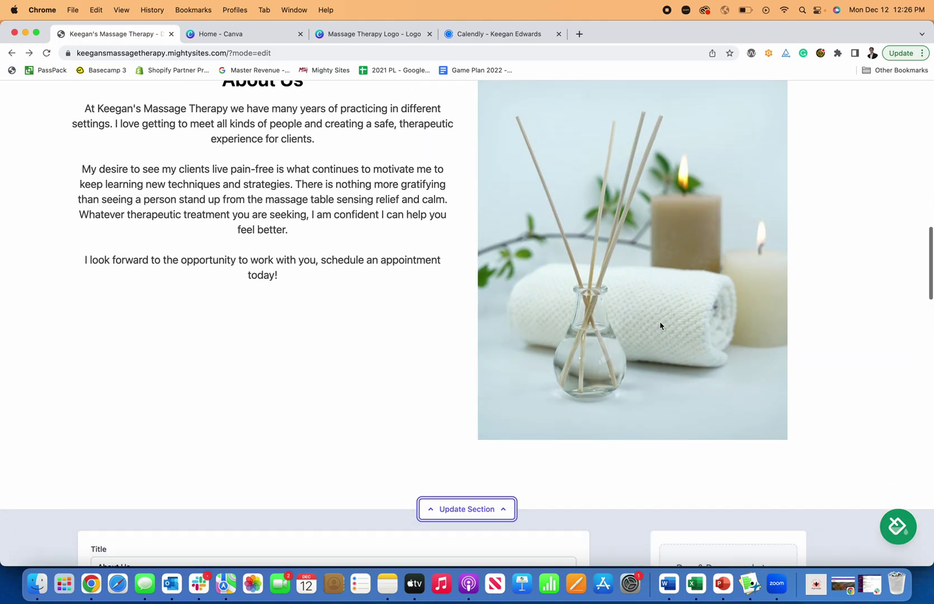
{"action": "scroll", "coordinate": [660, 327], "scroll_direction": "down", "scroll_amount": 1}
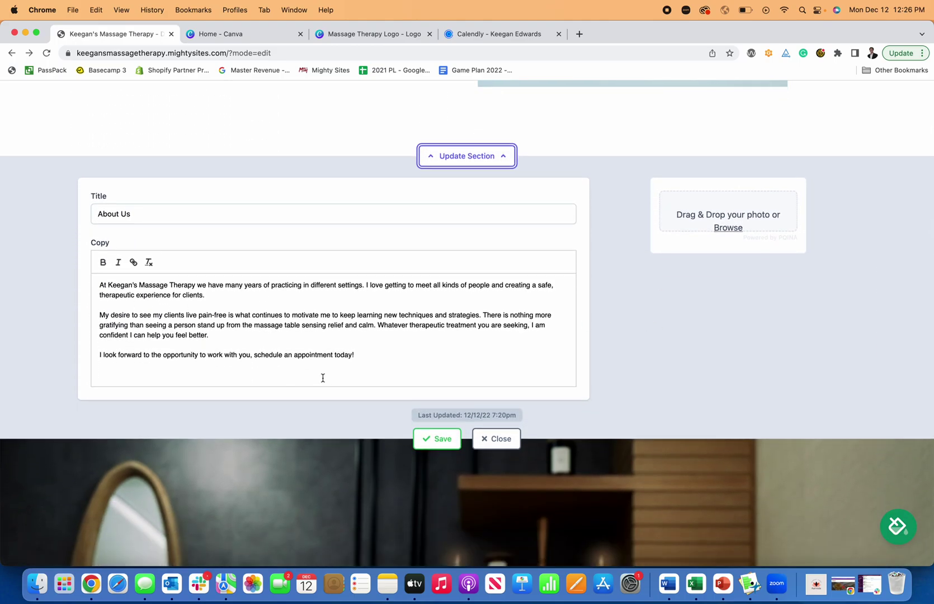
{"action": "left_click", "coordinate": [365, 354]}
{"action": "key", "text": "Return"}
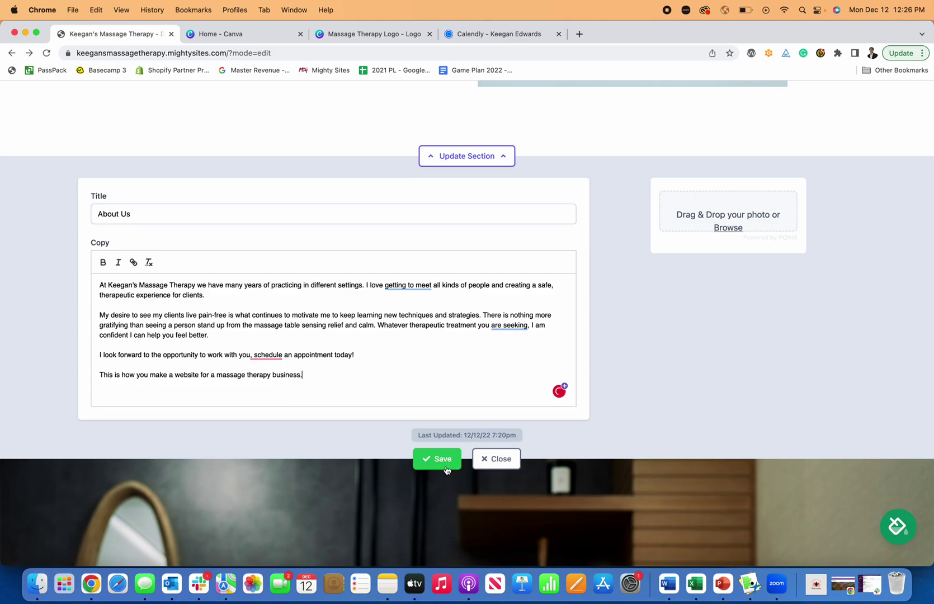
{"action": "scroll", "coordinate": [342, 360], "scroll_direction": "up", "scroll_amount": 4}
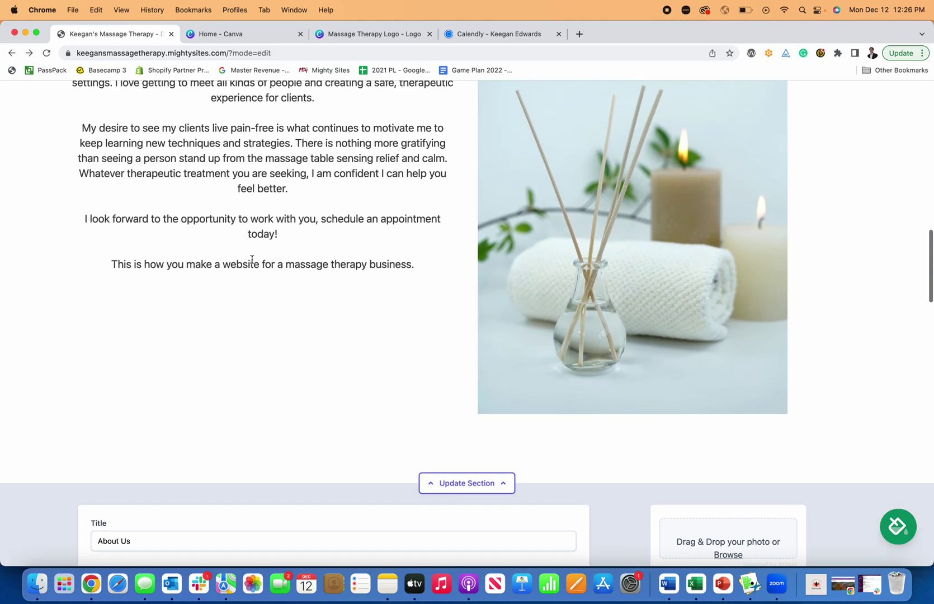
{"action": "left_click", "coordinate": [464, 483]}
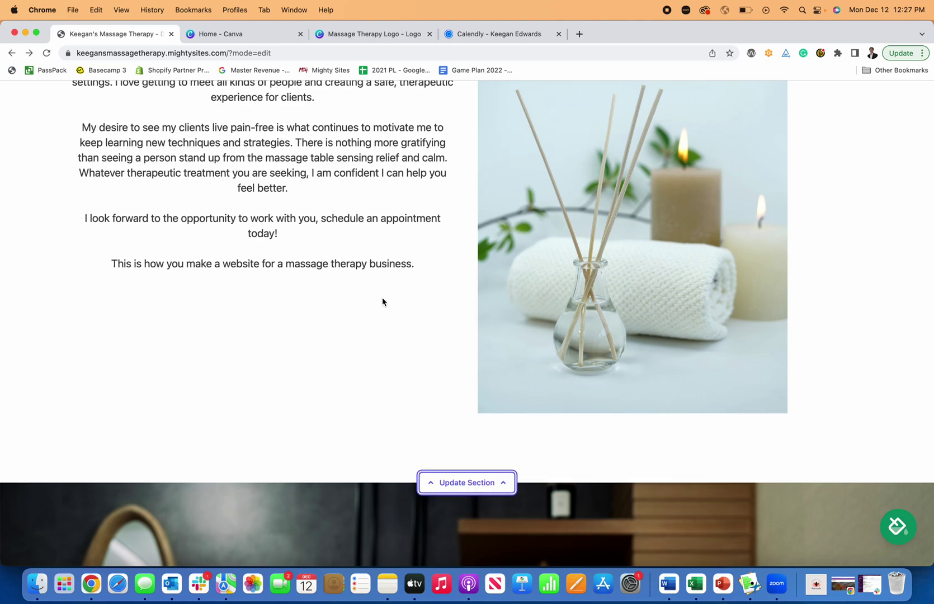
{"action": "scroll", "coordinate": [383, 300], "scroll_direction": "down", "scroll_amount": 10}
{"action": "scroll", "coordinate": [389, 308], "scroll_direction": "down", "scroll_amount": 11}
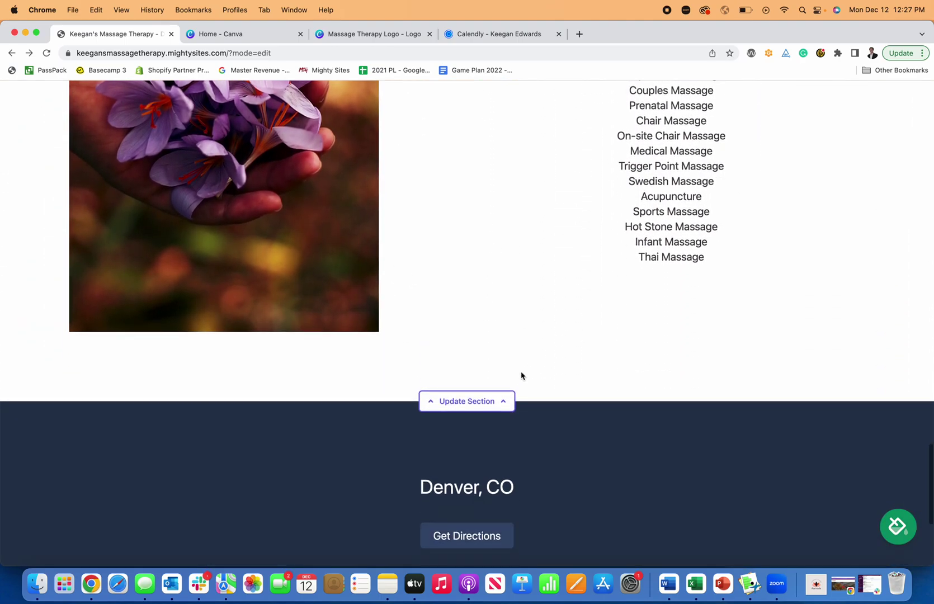
{"action": "left_click", "coordinate": [475, 400]}
{"action": "scroll", "coordinate": [579, 281], "scroll_direction": "down", "scroll_amount": 3}
{"action": "scroll", "coordinate": [518, 282], "scroll_direction": "down", "scroll_amount": 4}
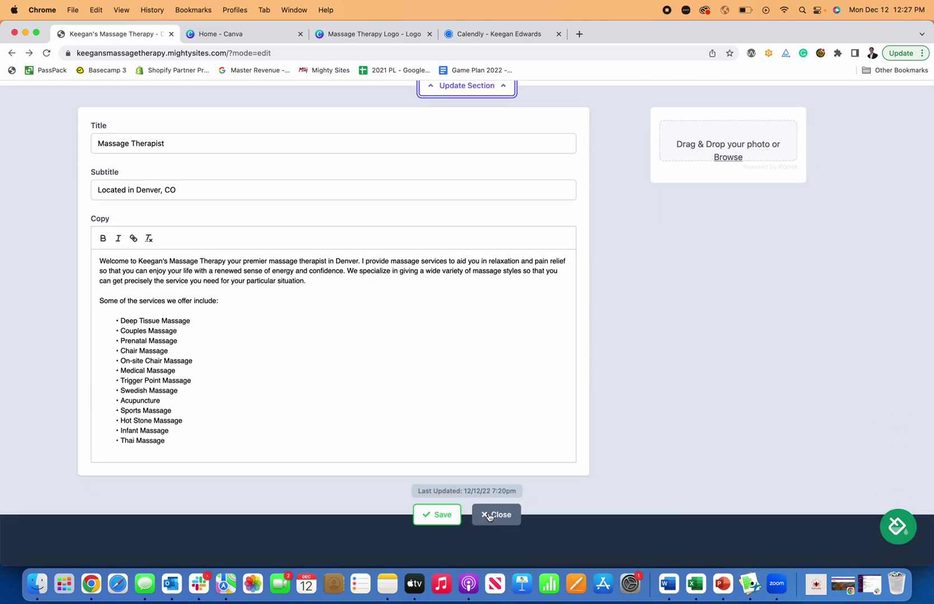
{"action": "left_click", "coordinate": [437, 514]}
{"action": "left_click", "coordinate": [490, 515]}
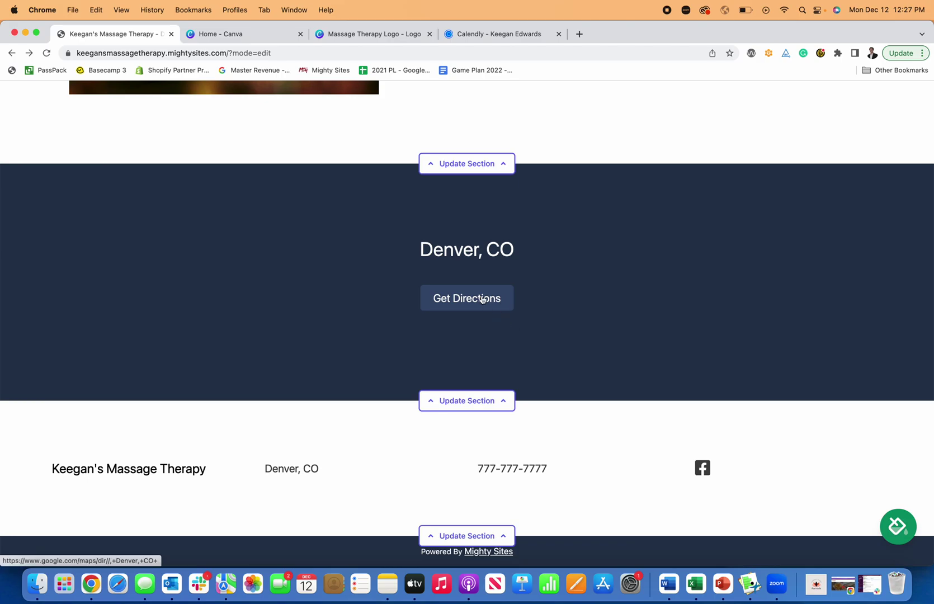
{"action": "scroll", "coordinate": [481, 269], "scroll_direction": "up", "scroll_amount": 20}
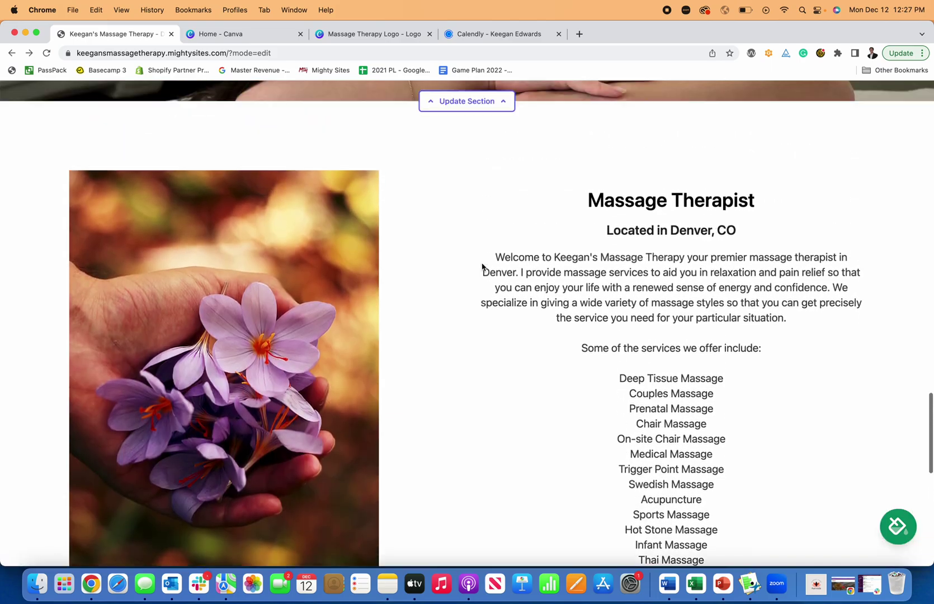
Step: Open the site colour themes and preview the teal and dark red schemes
{"action": "scroll", "coordinate": [480, 264], "scroll_direction": "up", "scroll_amount": 3}
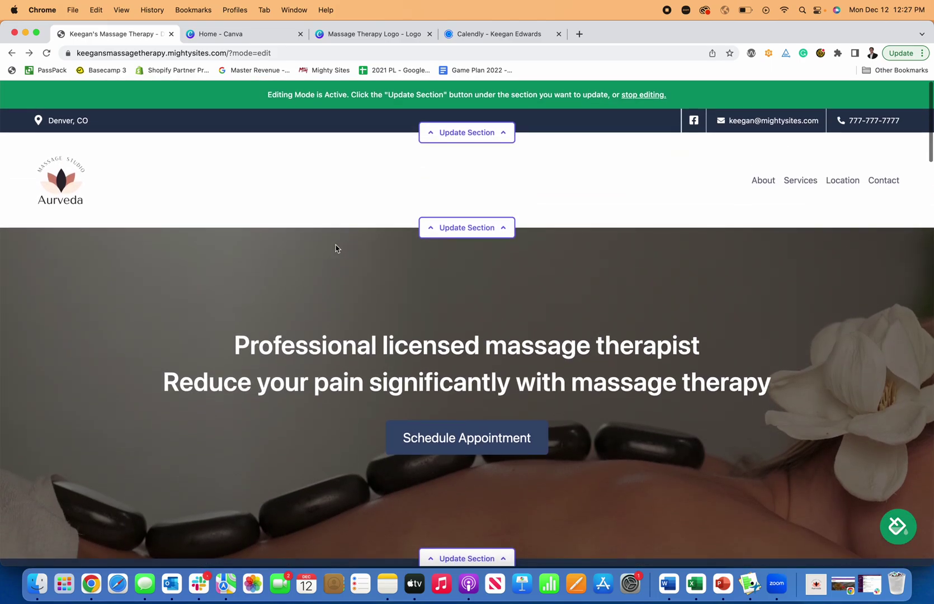
{"action": "scroll", "coordinate": [341, 249], "scroll_direction": "down", "scroll_amount": 3}
{"action": "scroll", "coordinate": [813, 444], "scroll_direction": "up", "scroll_amount": 3}
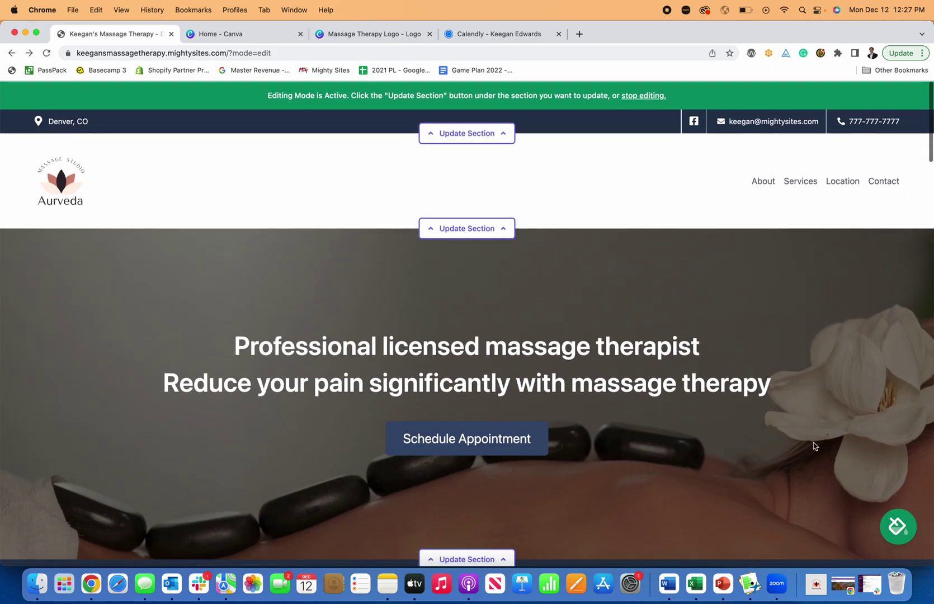
{"action": "left_click", "coordinate": [898, 527]}
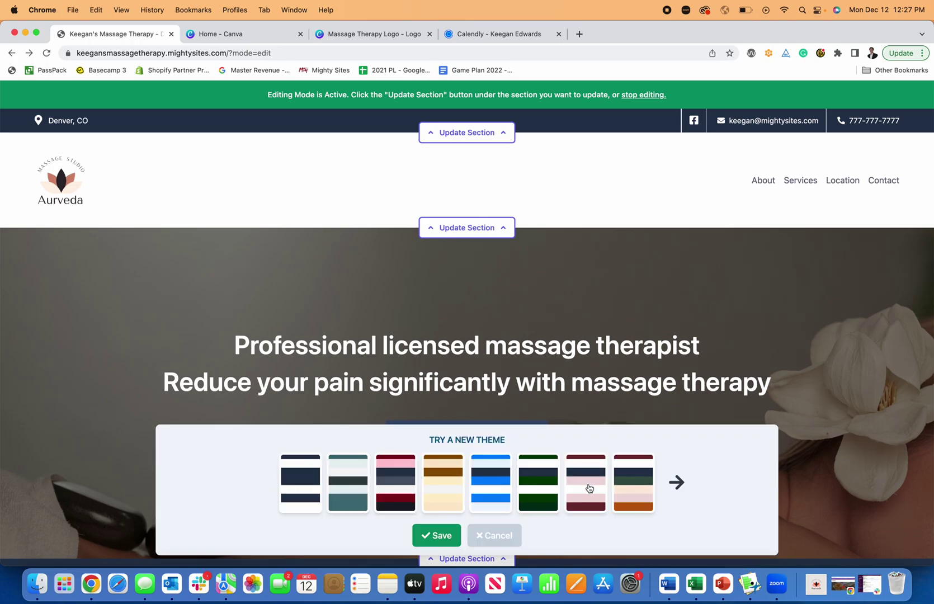
{"action": "left_click", "coordinate": [353, 492]}
{"action": "scroll", "coordinate": [411, 319], "scroll_direction": "down", "scroll_amount": 10}
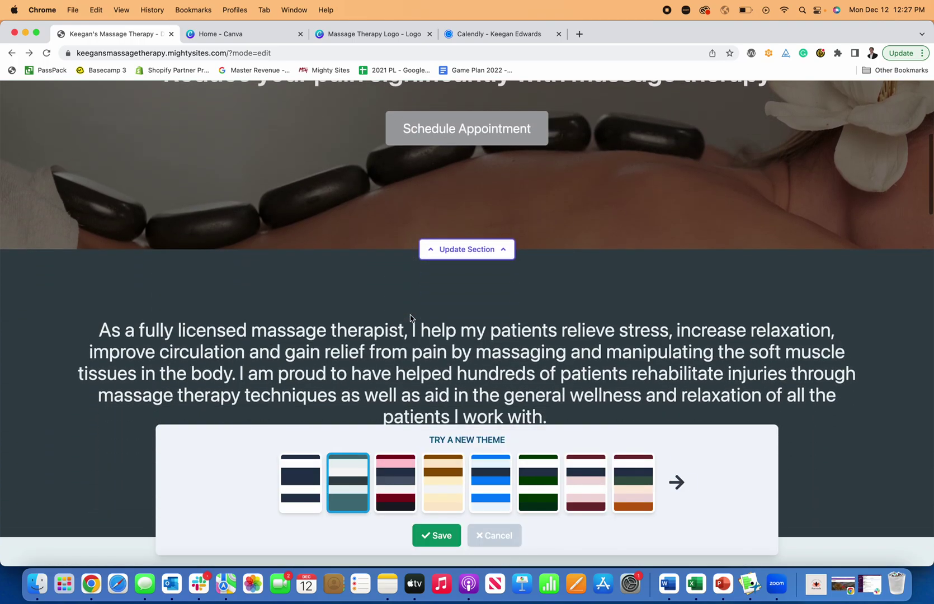
{"action": "scroll", "coordinate": [409, 316], "scroll_direction": "down", "scroll_amount": 15}
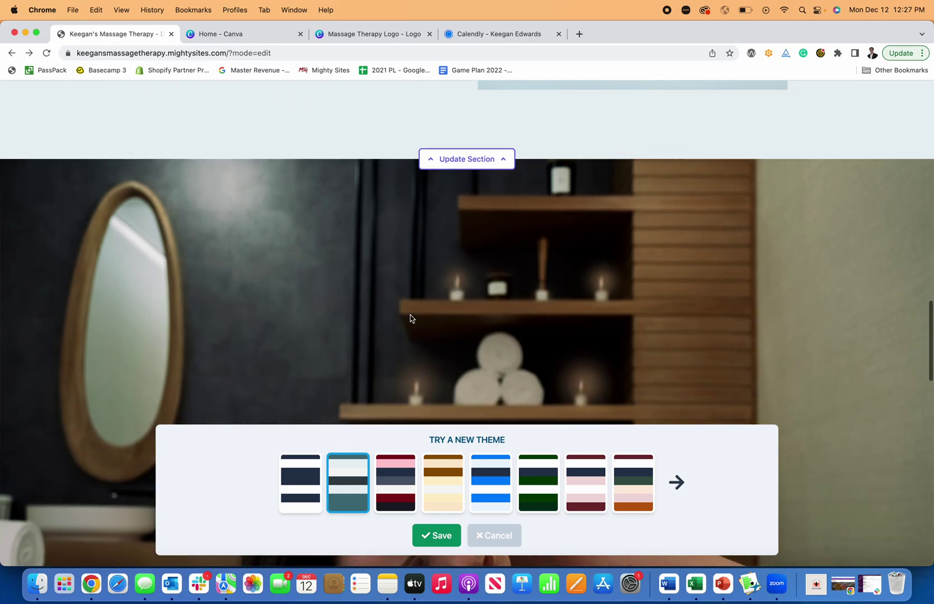
{"action": "scroll", "coordinate": [410, 319], "scroll_direction": "up", "scroll_amount": 15}
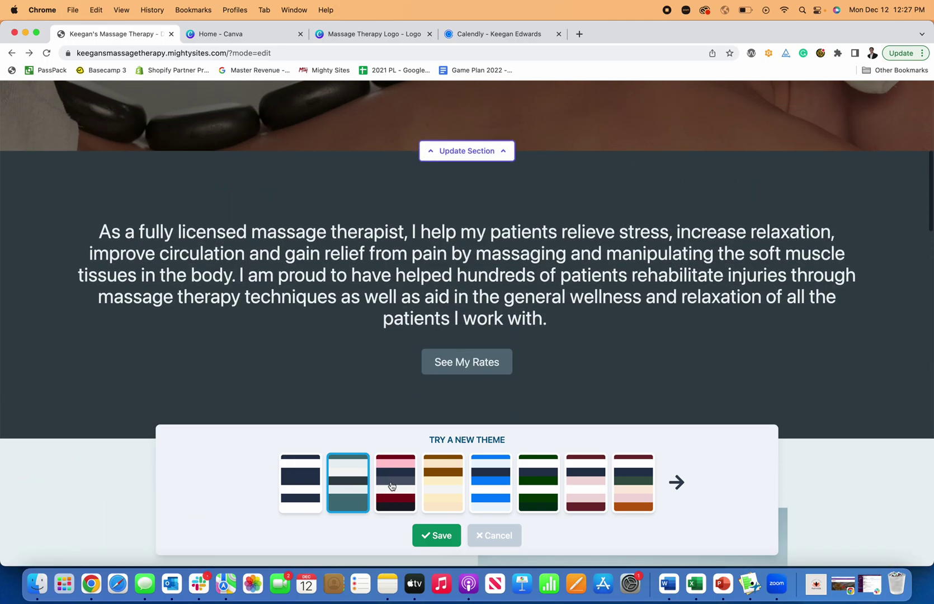
{"action": "left_click", "coordinate": [391, 483]}
{"action": "scroll", "coordinate": [374, 320], "scroll_direction": "up", "scroll_amount": 8}
{"action": "scroll", "coordinate": [375, 344], "scroll_direction": "down", "scroll_amount": 5}
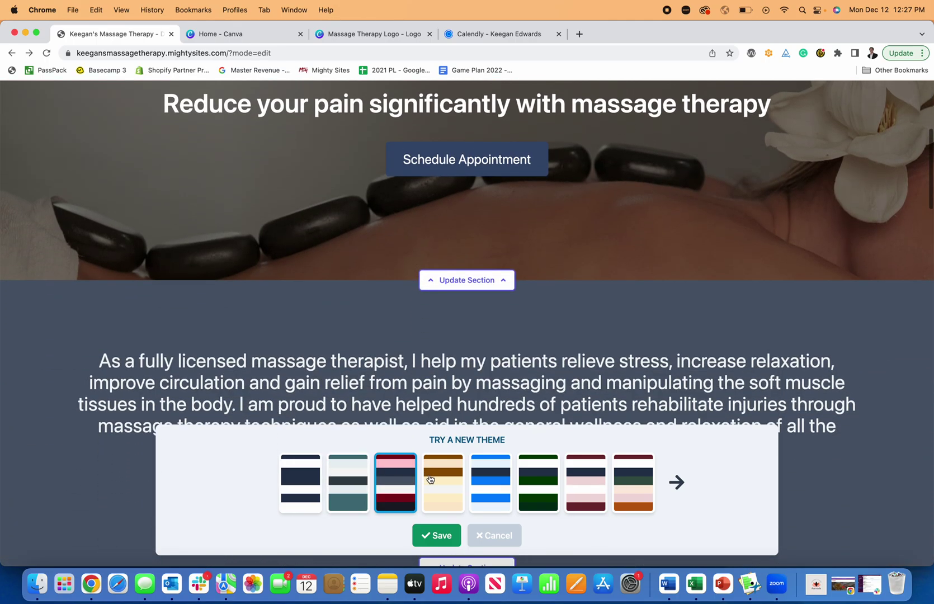
Step: Preview the beige-and-brown, dark green and bright blue colour themes
{"action": "left_click", "coordinate": [443, 483]}
{"action": "scroll", "coordinate": [425, 368], "scroll_direction": "down", "scroll_amount": 15}
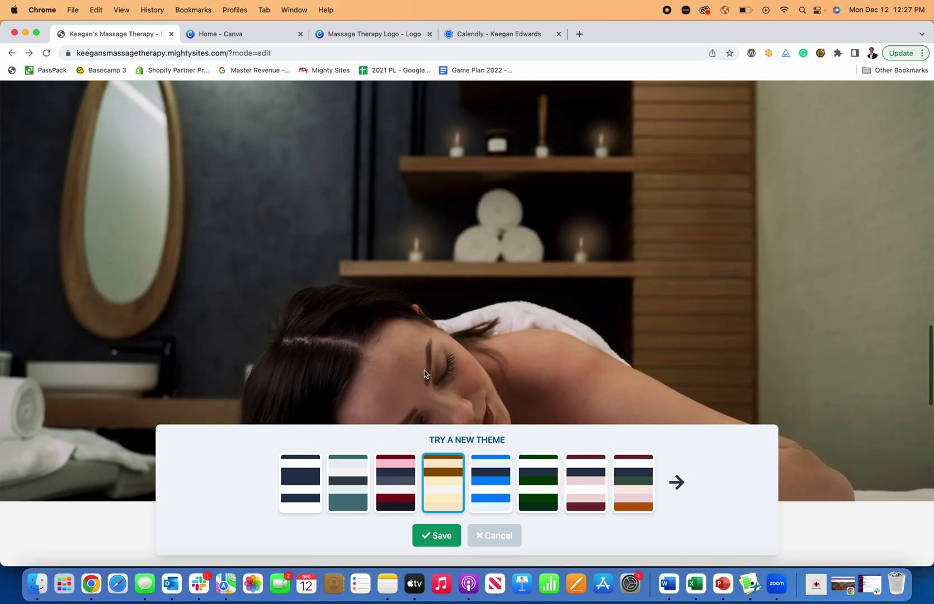
{"action": "scroll", "coordinate": [424, 372], "scroll_direction": "up", "scroll_amount": 15}
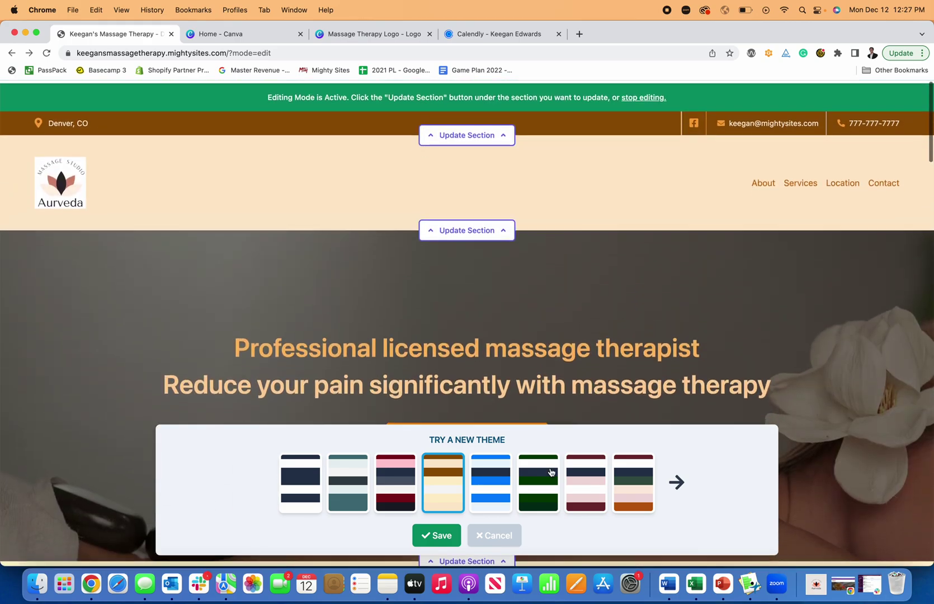
{"action": "left_click", "coordinate": [552, 480]}
{"action": "scroll", "coordinate": [490, 372], "scroll_direction": "down", "scroll_amount": 10}
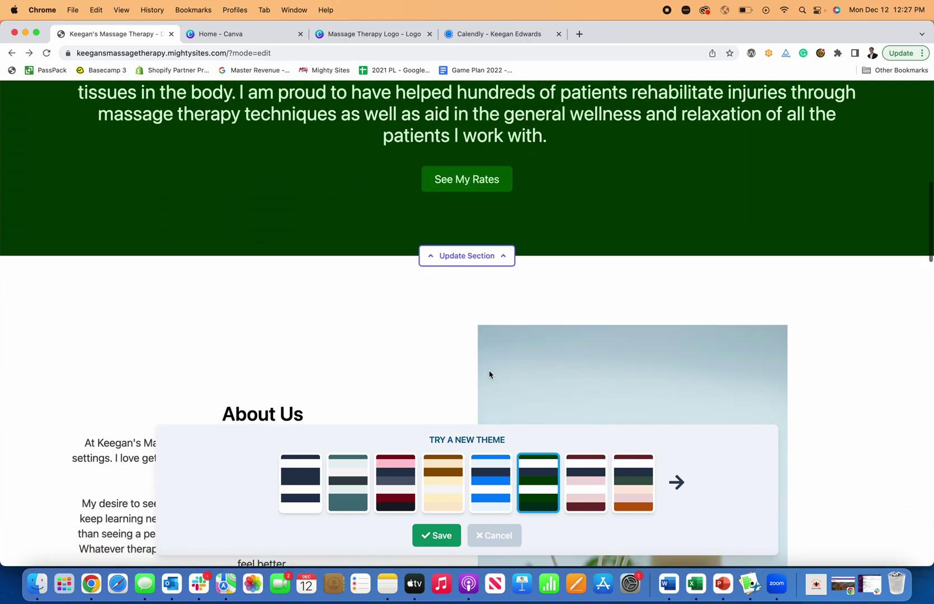
{"action": "scroll", "coordinate": [490, 391], "scroll_direction": "down", "scroll_amount": 3}
{"action": "left_click", "coordinate": [490, 481]}
{"action": "scroll", "coordinate": [488, 346], "scroll_direction": "up", "scroll_amount": 13}
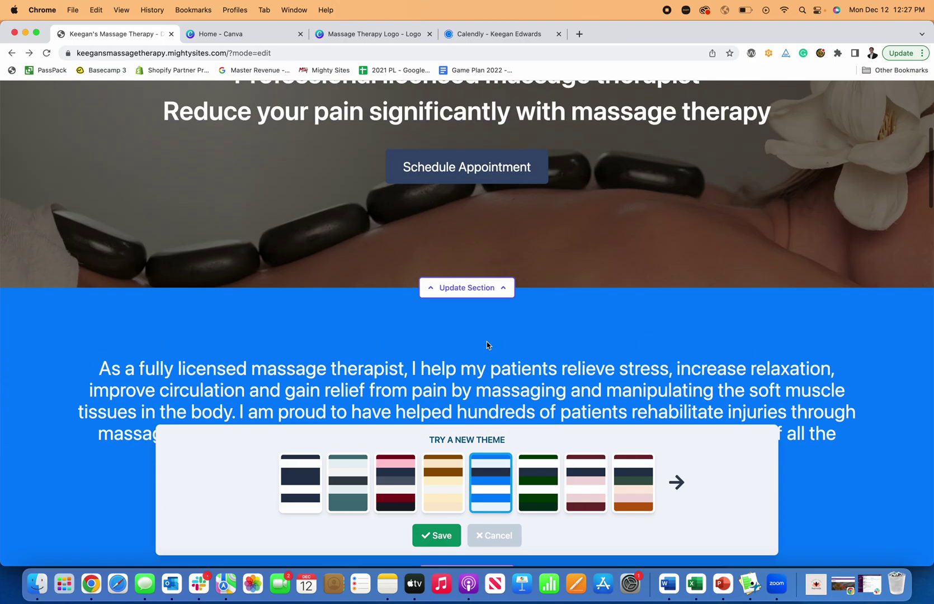
Step: Page to more themes, preview black and white, then pick and save the light teal theme
{"action": "left_click", "coordinate": [676, 482]}
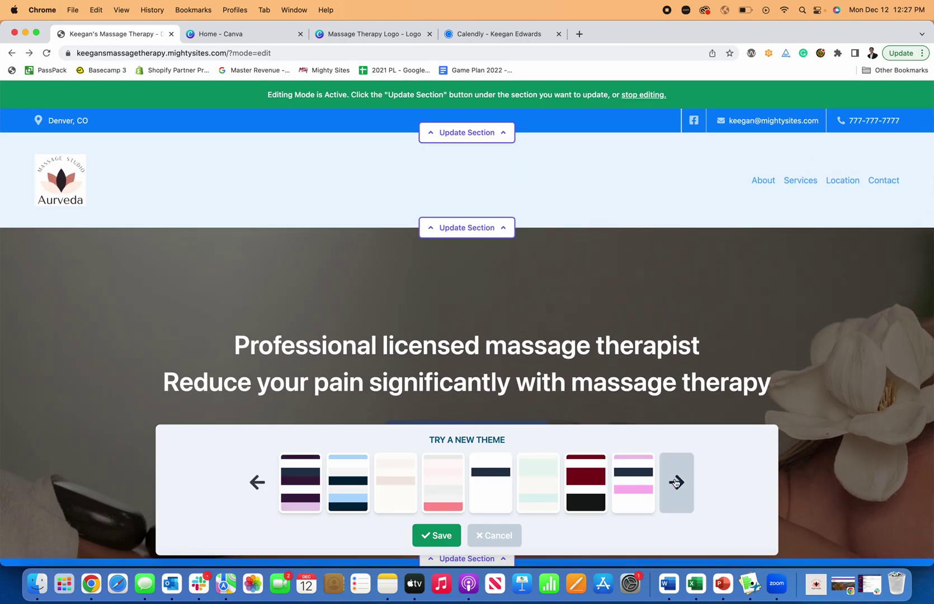
{"action": "left_click", "coordinate": [675, 482]}
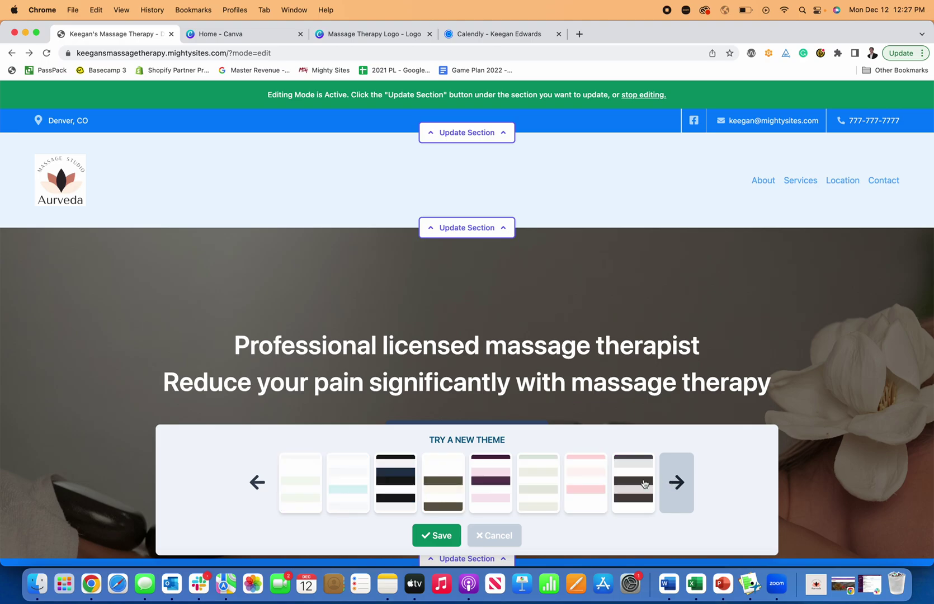
{"action": "left_click", "coordinate": [408, 488]}
{"action": "scroll", "coordinate": [383, 350], "scroll_direction": "down", "scroll_amount": 12}
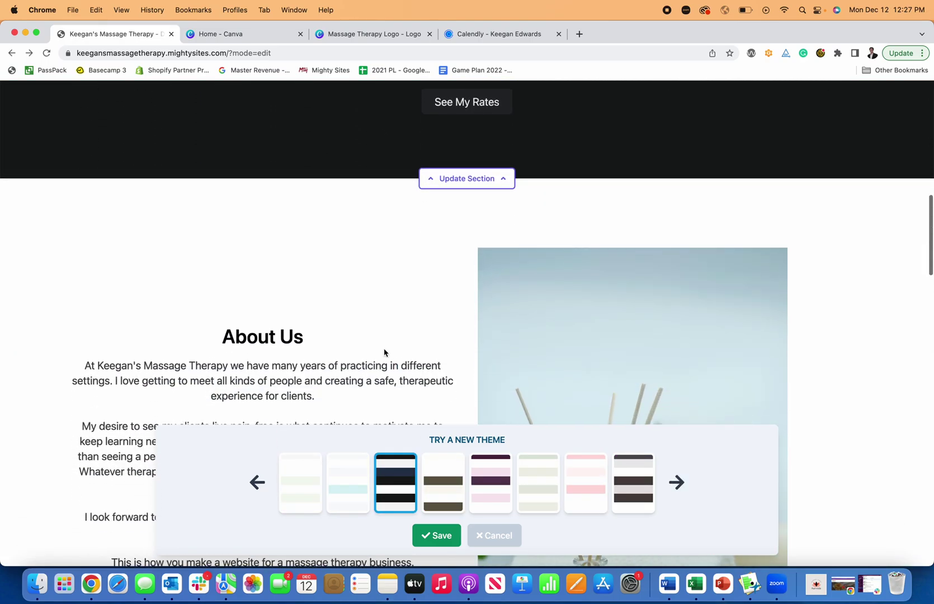
{"action": "scroll", "coordinate": [383, 352], "scroll_direction": "down", "scroll_amount": 8}
{"action": "left_click", "coordinate": [346, 478]}
{"action": "scroll", "coordinate": [355, 344], "scroll_direction": "down", "scroll_amount": 5}
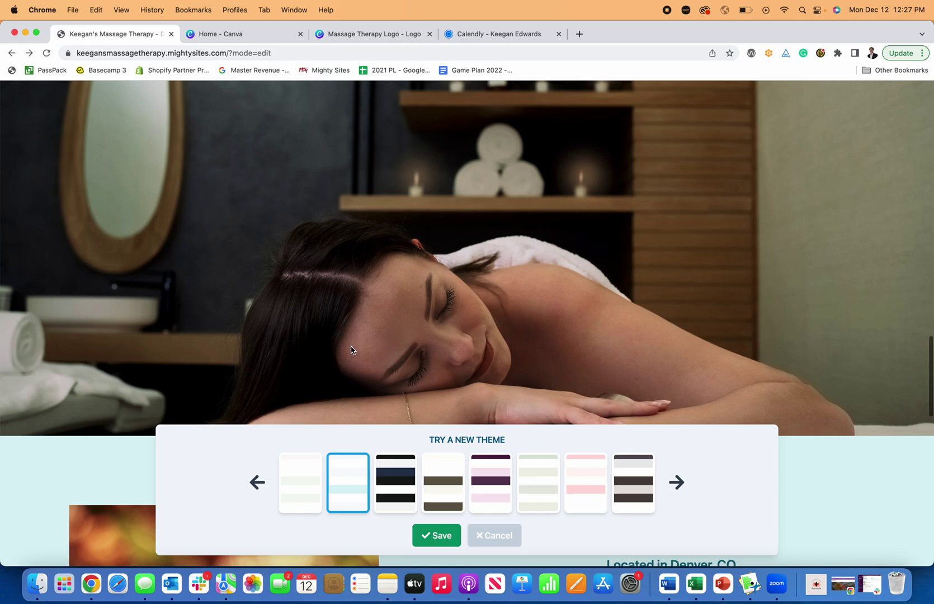
{"action": "scroll", "coordinate": [351, 350], "scroll_direction": "up", "scroll_amount": 15}
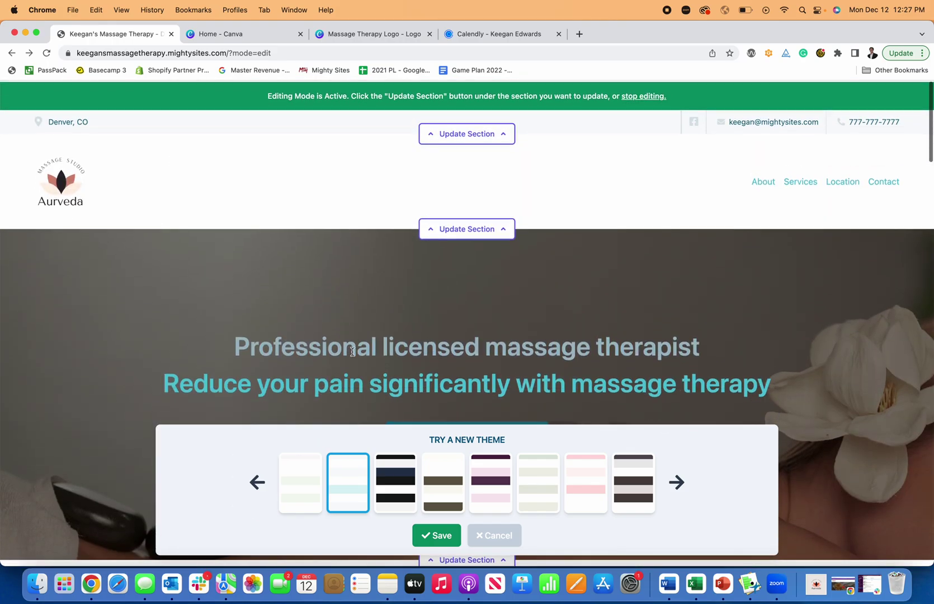
{"action": "left_click", "coordinate": [439, 535]}
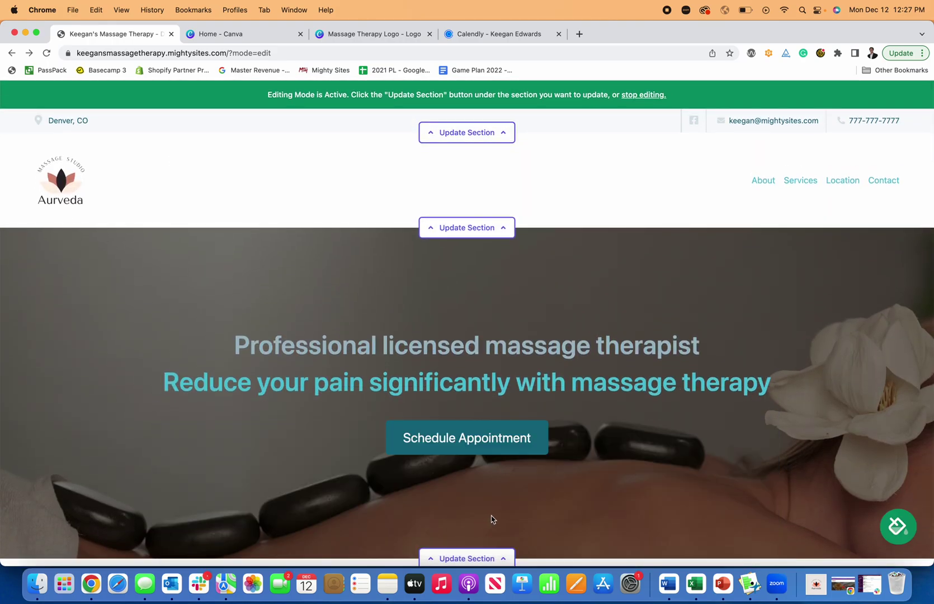
Step: Scroll up and down through the teal-themed page to review it
{"action": "scroll", "coordinate": [519, 477], "scroll_direction": "down", "scroll_amount": 3}
{"action": "scroll", "coordinate": [518, 477], "scroll_direction": "up", "scroll_amount": 3}
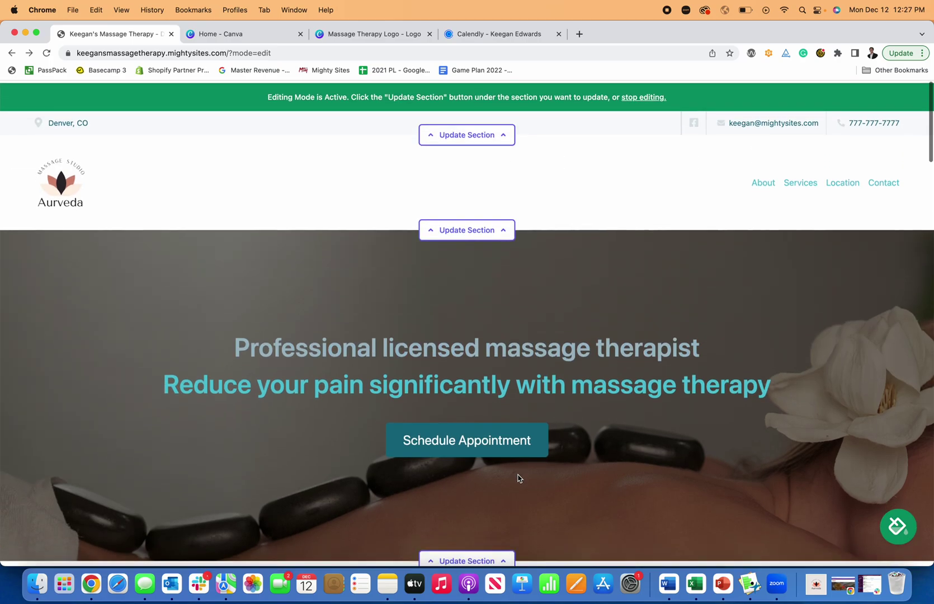
{"action": "scroll", "coordinate": [518, 478], "scroll_direction": "down", "scroll_amount": 5}
{"action": "scroll", "coordinate": [518, 478], "scroll_direction": "down", "scroll_amount": 15}
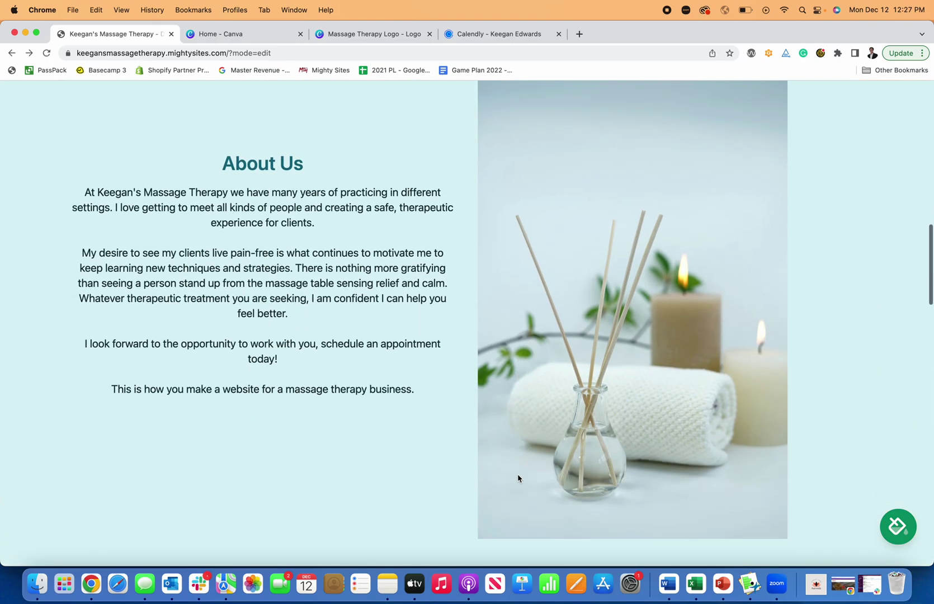
{"action": "scroll", "coordinate": [517, 477], "scroll_direction": "down", "scroll_amount": 15}
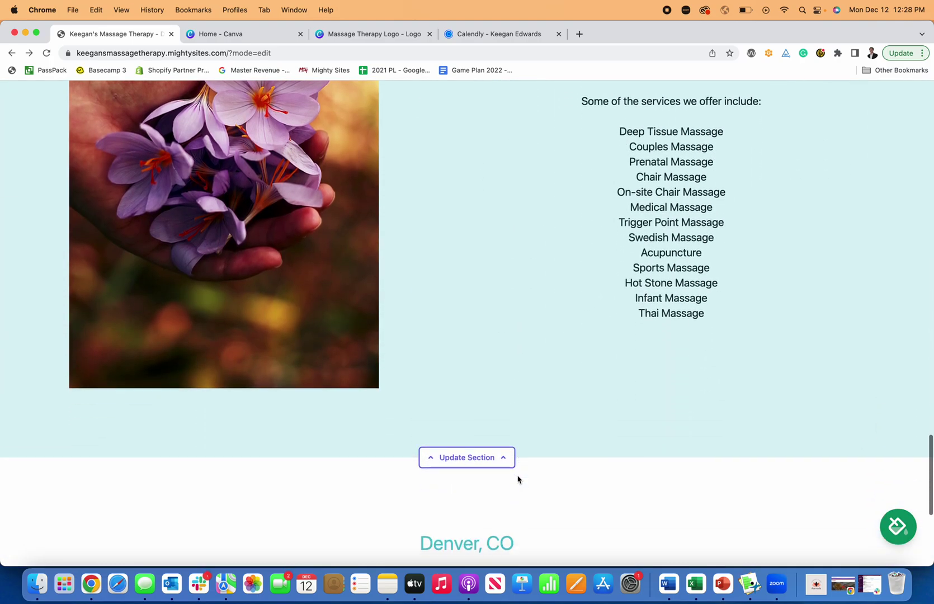
{"action": "scroll", "coordinate": [517, 477], "scroll_direction": "down", "scroll_amount": 2}
{"action": "scroll", "coordinate": [517, 478], "scroll_direction": "up", "scroll_amount": 20}
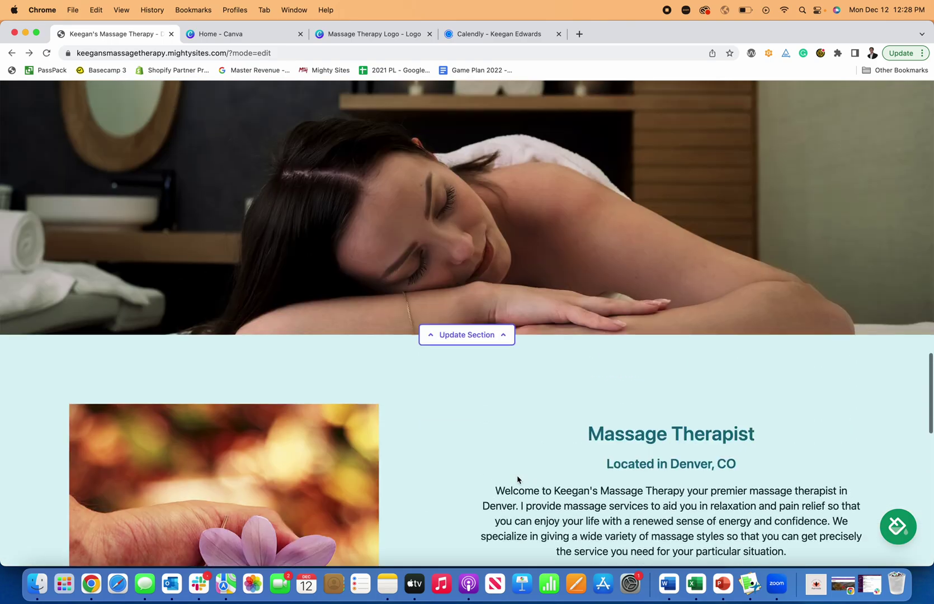
{"action": "scroll", "coordinate": [517, 478], "scroll_direction": "down", "scroll_amount": 6}
{"action": "scroll", "coordinate": [517, 479], "scroll_direction": "up", "scroll_amount": 10}
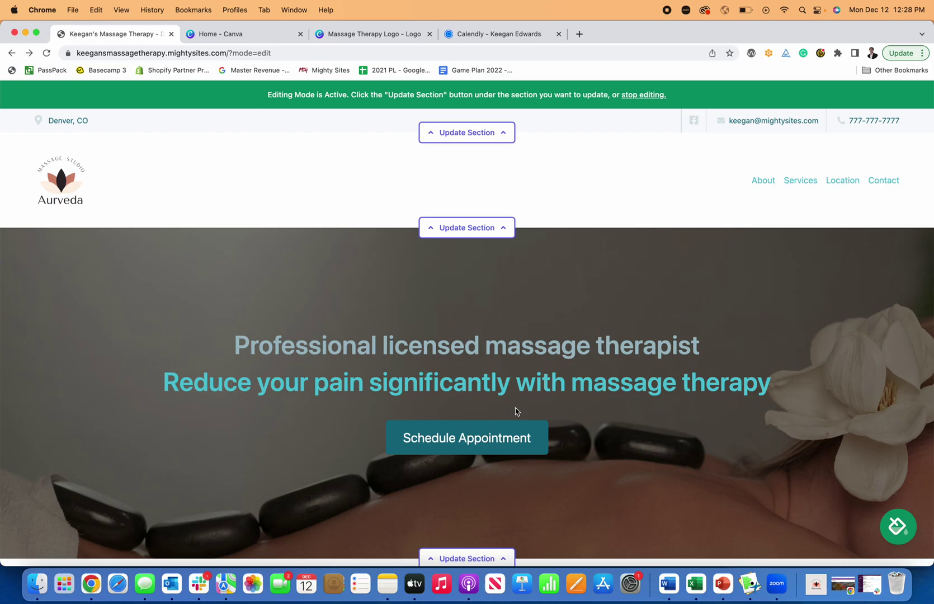
Step: Stop editing and scroll through the site as visitors would see it
{"action": "left_click", "coordinate": [636, 96]}
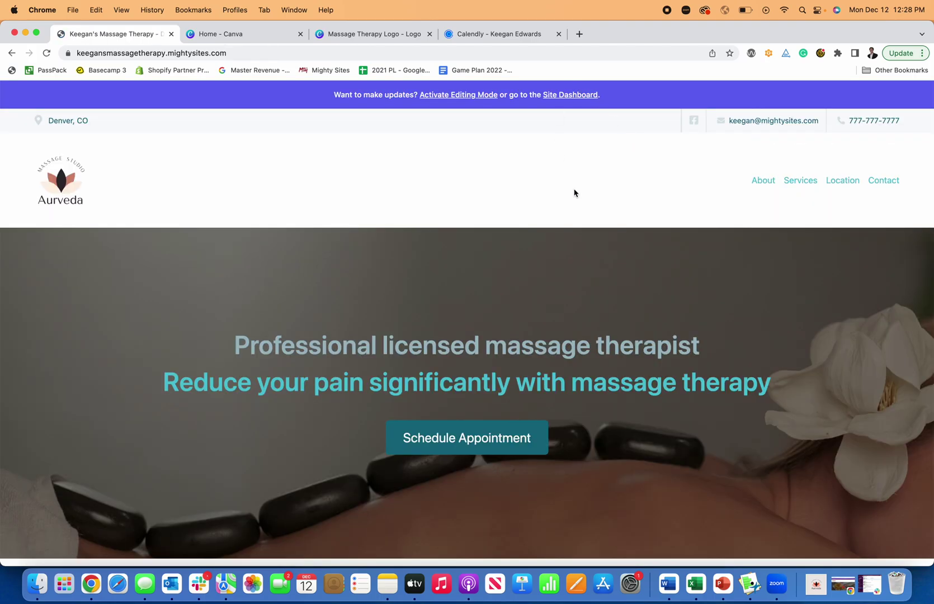
{"action": "scroll", "coordinate": [576, 196], "scroll_direction": "down", "scroll_amount": 15}
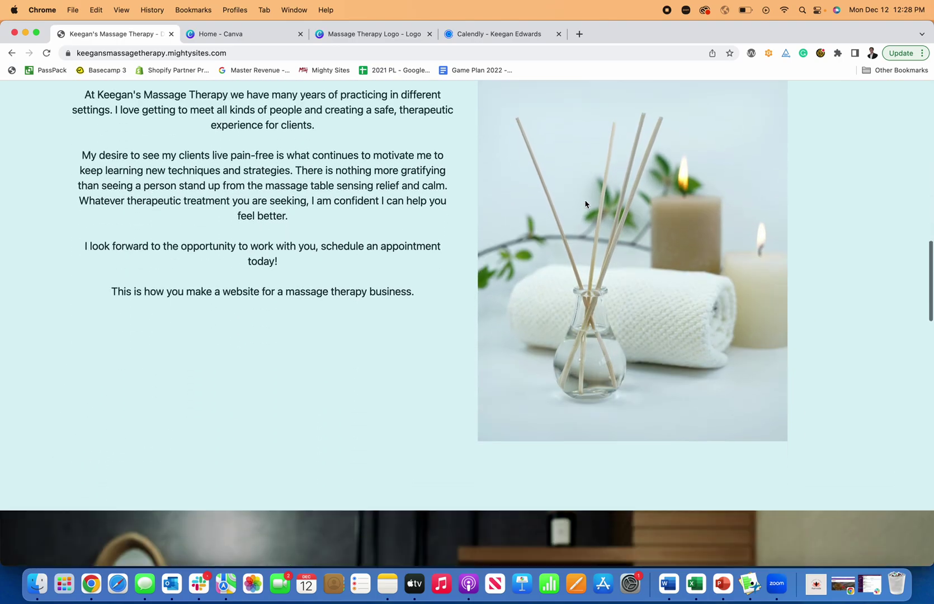
{"action": "scroll", "coordinate": [586, 204], "scroll_direction": "down", "scroll_amount": 5}
{"action": "scroll", "coordinate": [559, 140], "scroll_direction": "up", "scroll_amount": 20}
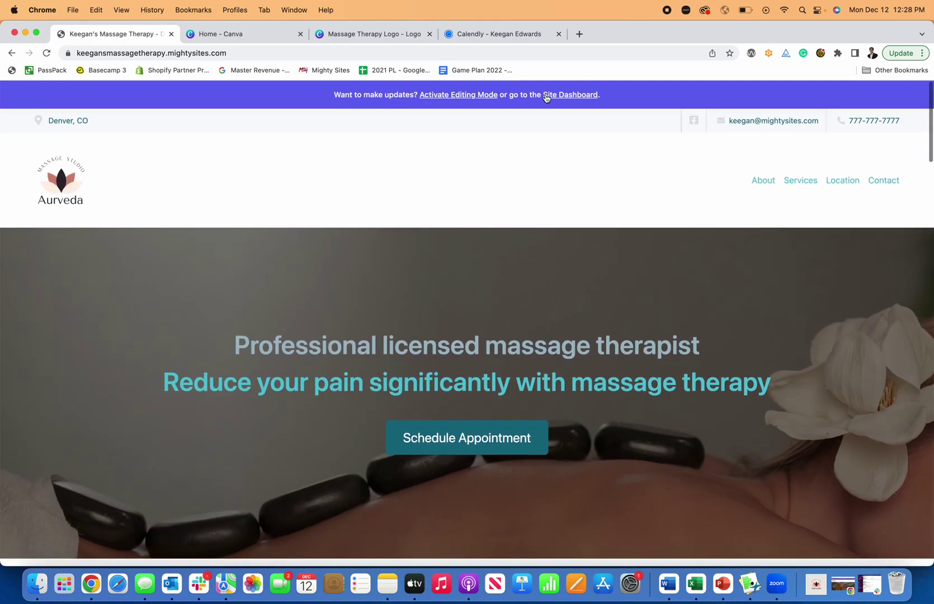
Step: From the site dashboard, check the social links and the Denver, CO location settings
{"action": "left_click", "coordinate": [547, 95]}
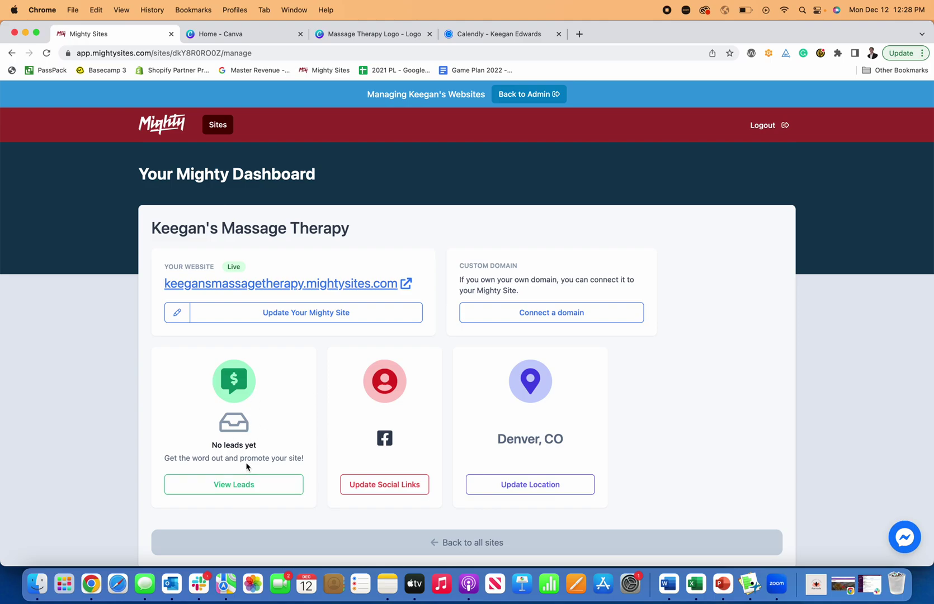
{"action": "left_click", "coordinate": [387, 485]}
{"action": "left_click", "coordinate": [196, 227]}
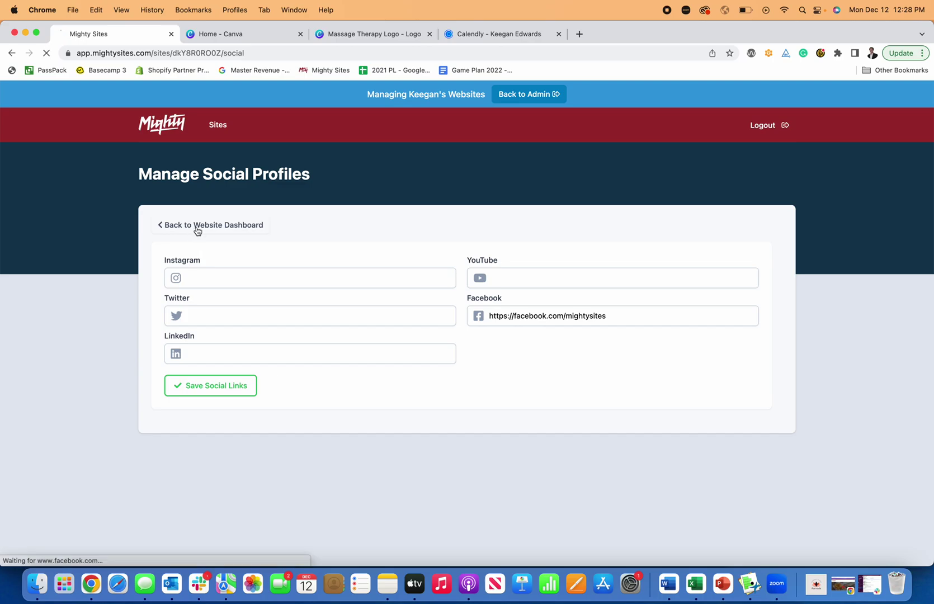
{"action": "left_click", "coordinate": [546, 484]}
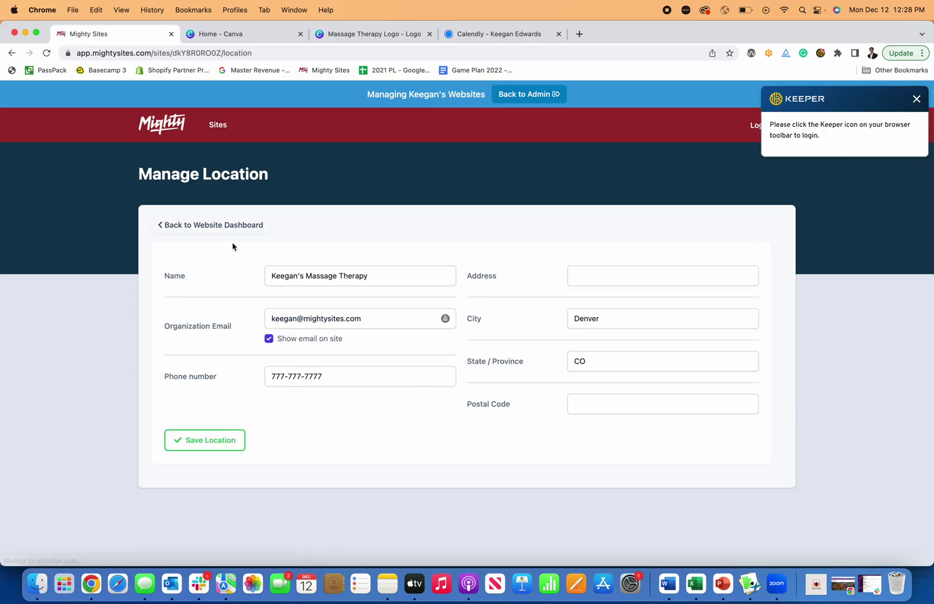
{"action": "left_click", "coordinate": [221, 225]}
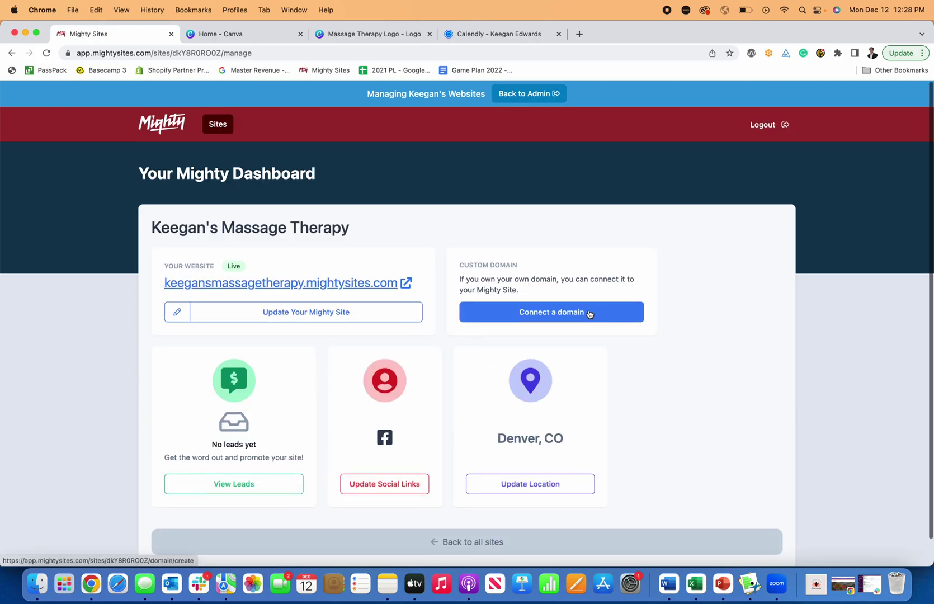
{"action": "left_click", "coordinate": [510, 316]}
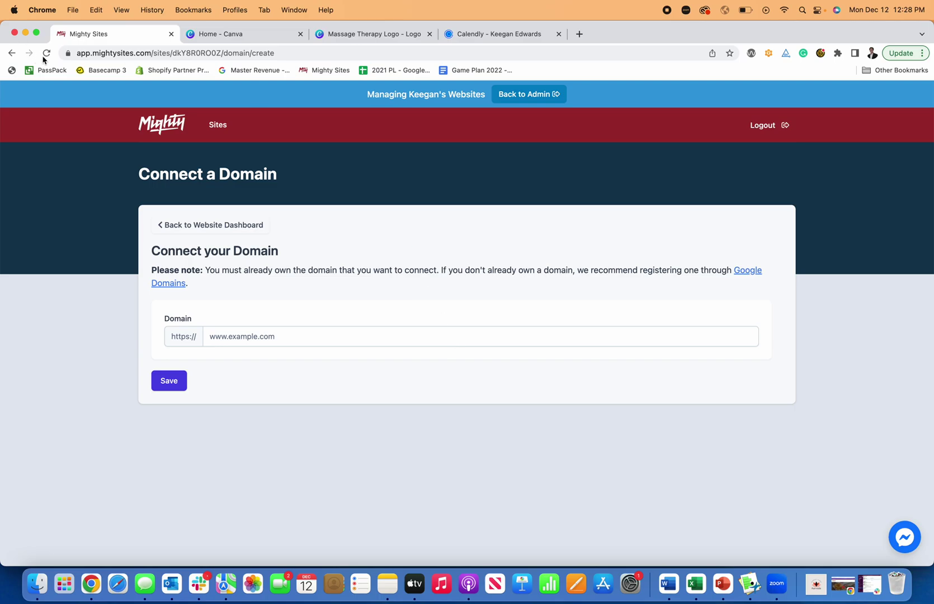
{"action": "left_click", "coordinate": [68, 53]}
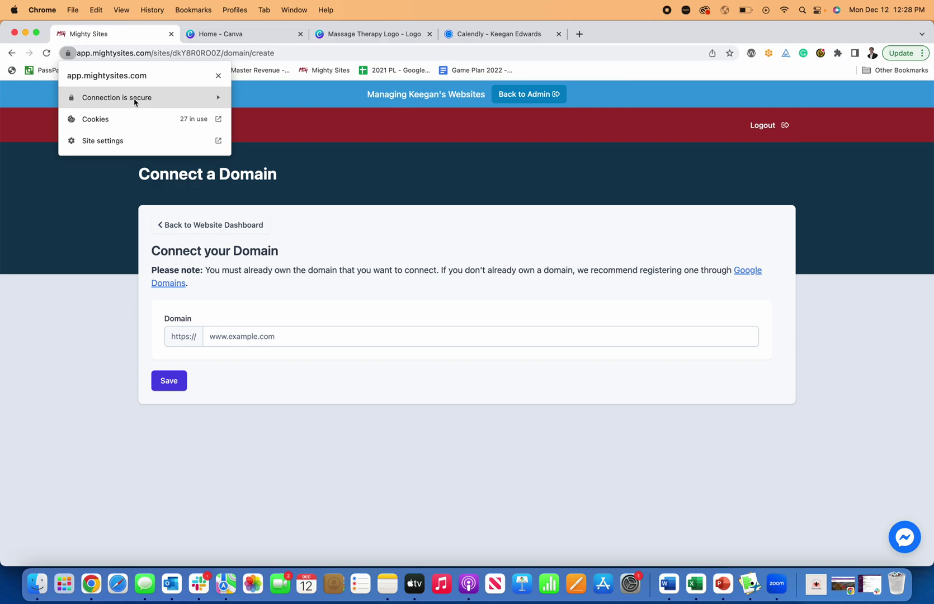
{"action": "left_click", "coordinate": [338, 222]}
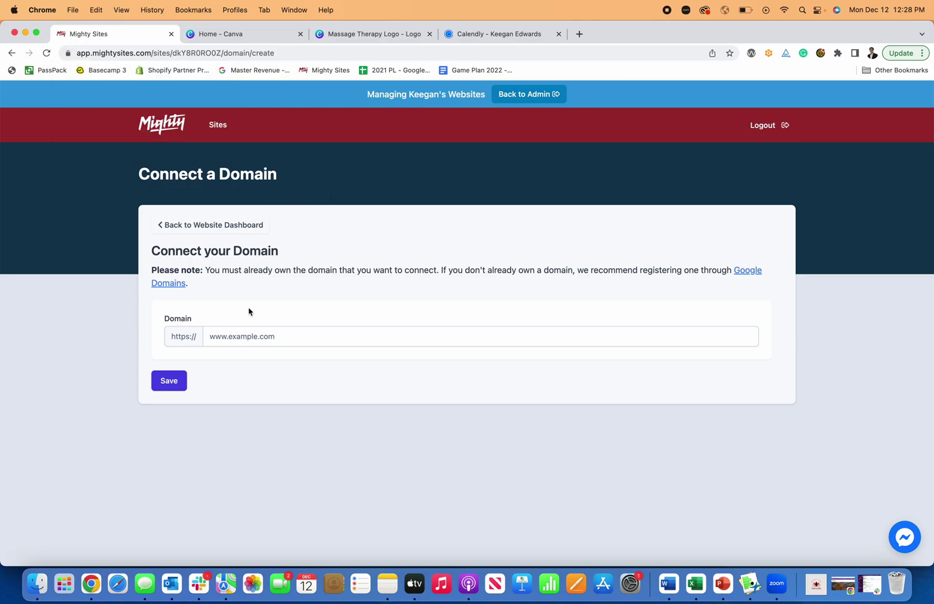
{"action": "left_click", "coordinate": [182, 229]}
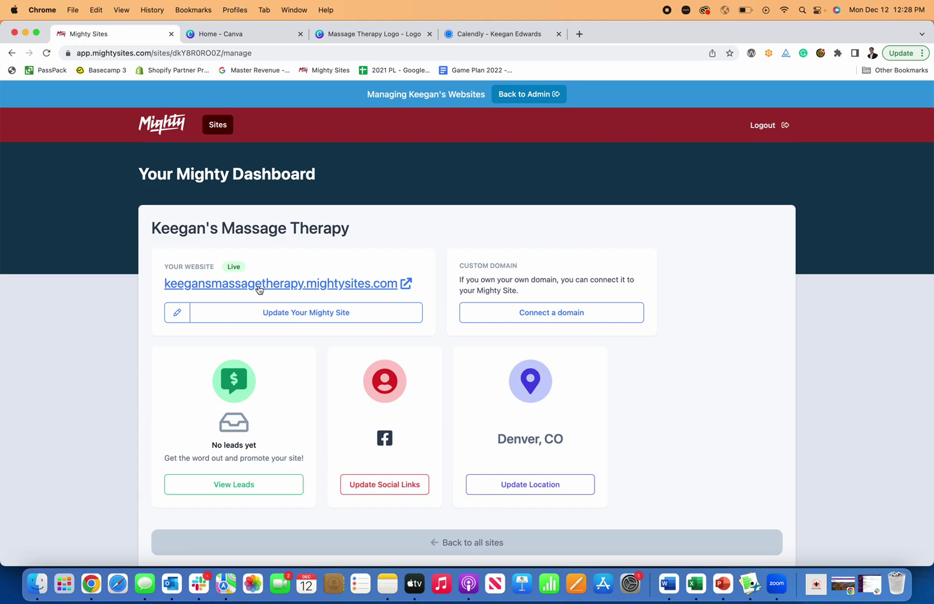
Step: Scroll through the live Keegan's Massage Therapy pages, including the About Us closing line
{"action": "scroll", "coordinate": [277, 293], "scroll_direction": "down", "scroll_amount": 6}
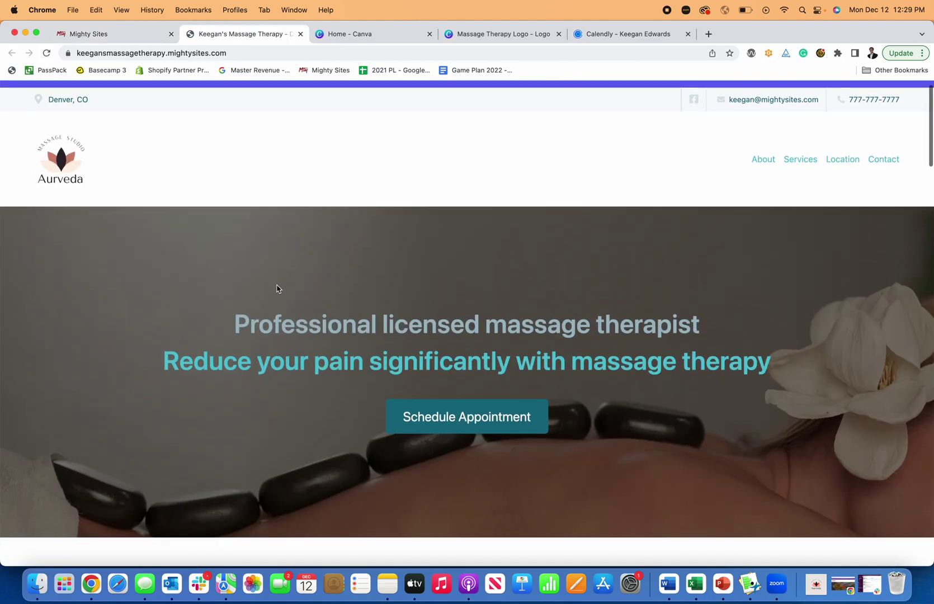
{"action": "scroll", "coordinate": [276, 289], "scroll_direction": "down", "scroll_amount": 10}
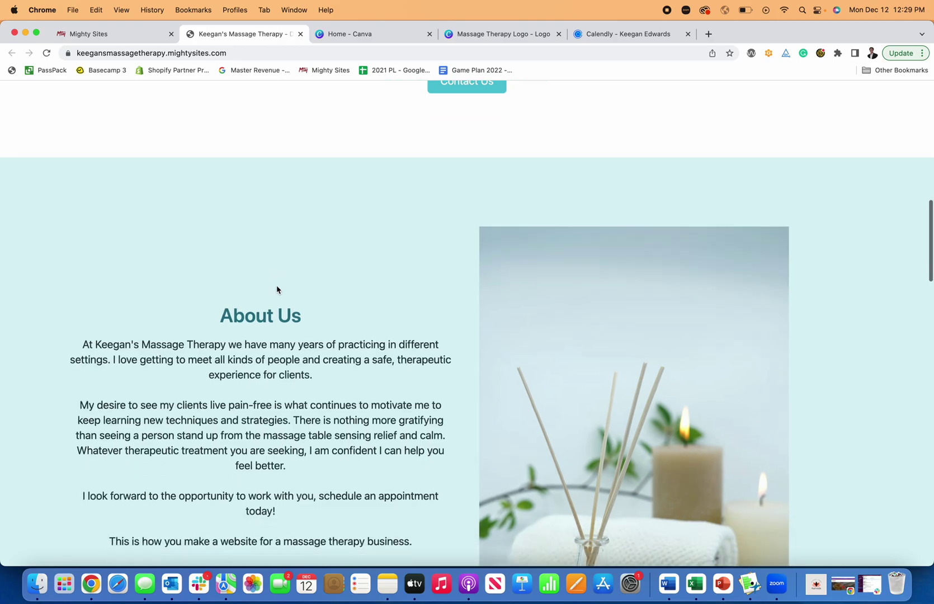
{"action": "scroll", "coordinate": [276, 289], "scroll_direction": "down", "scroll_amount": 15}
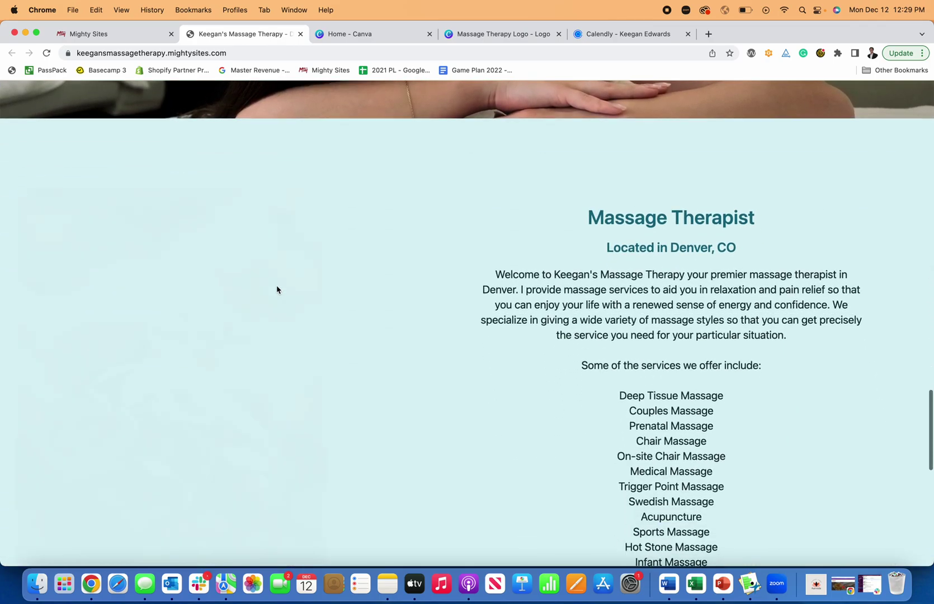
{"action": "scroll", "coordinate": [278, 289], "scroll_direction": "up", "scroll_amount": 20}
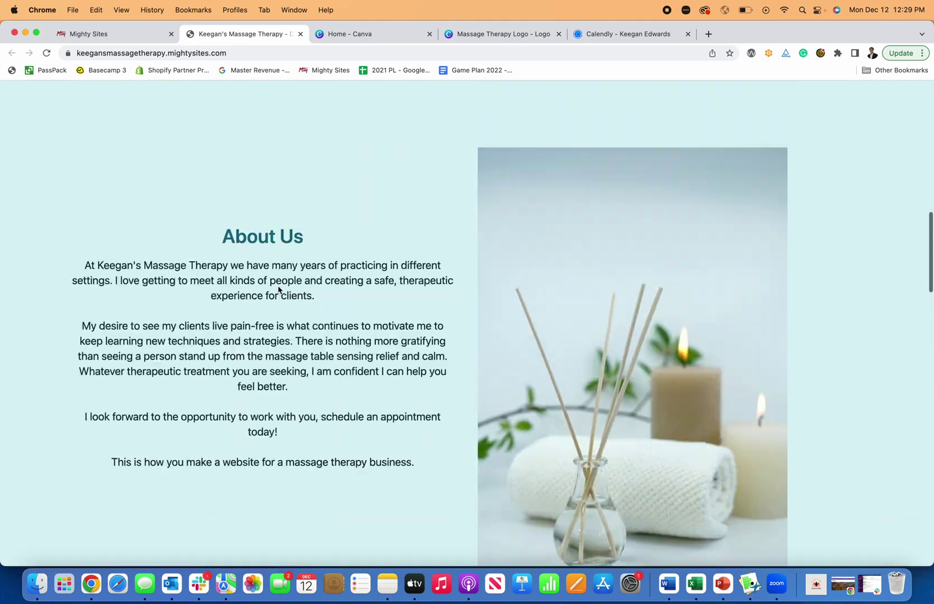